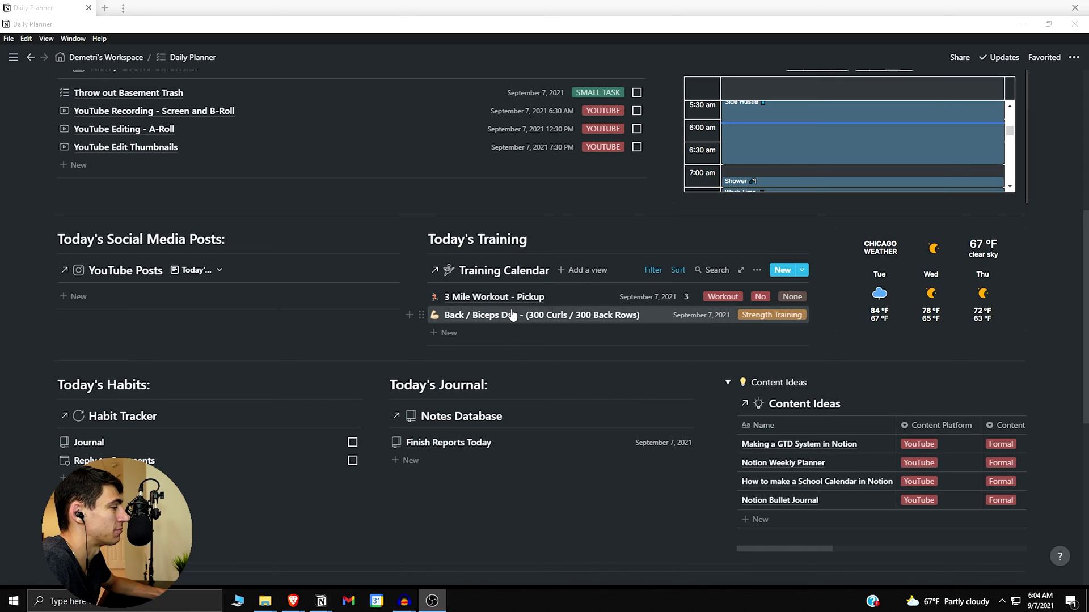
# Step: Open the Training Plan Calendar page from the runner icon
pyautogui.scroll(3, 382, 279)
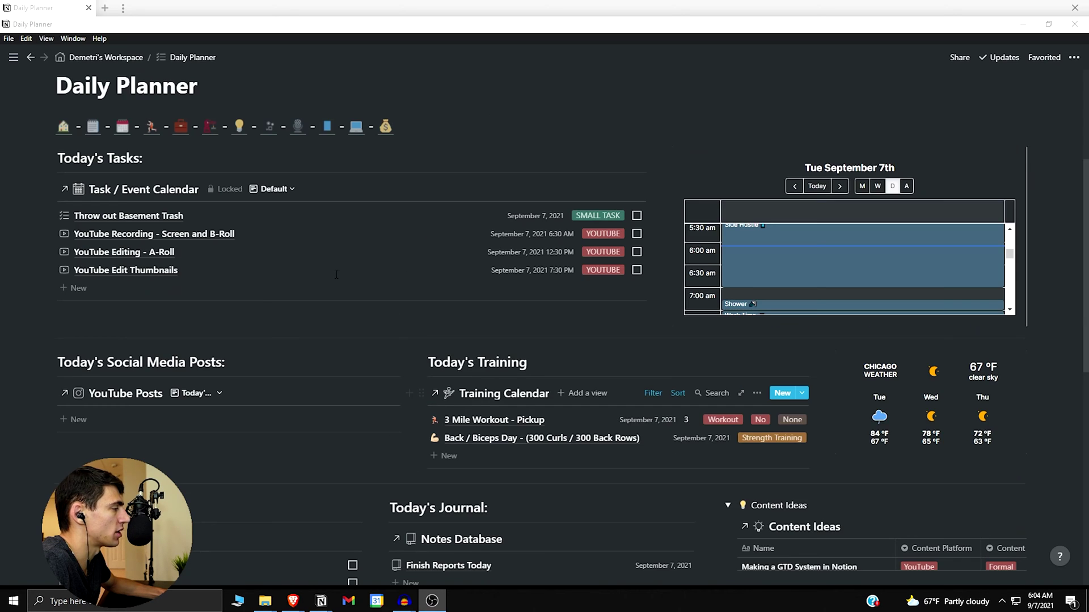
pyautogui.scroll(4, 272, 221)
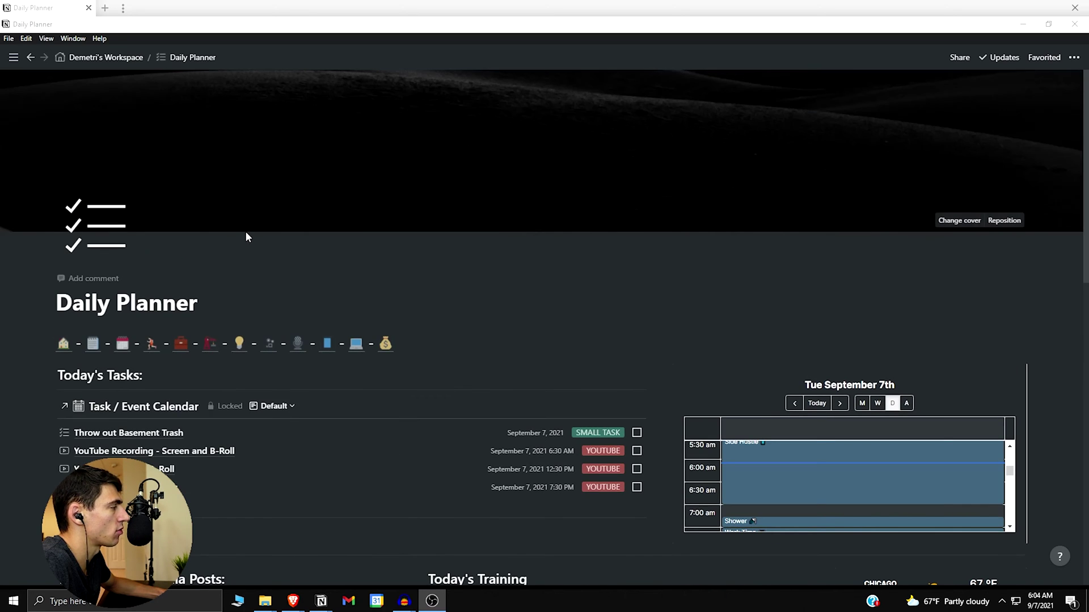
pyautogui.click(150, 345)
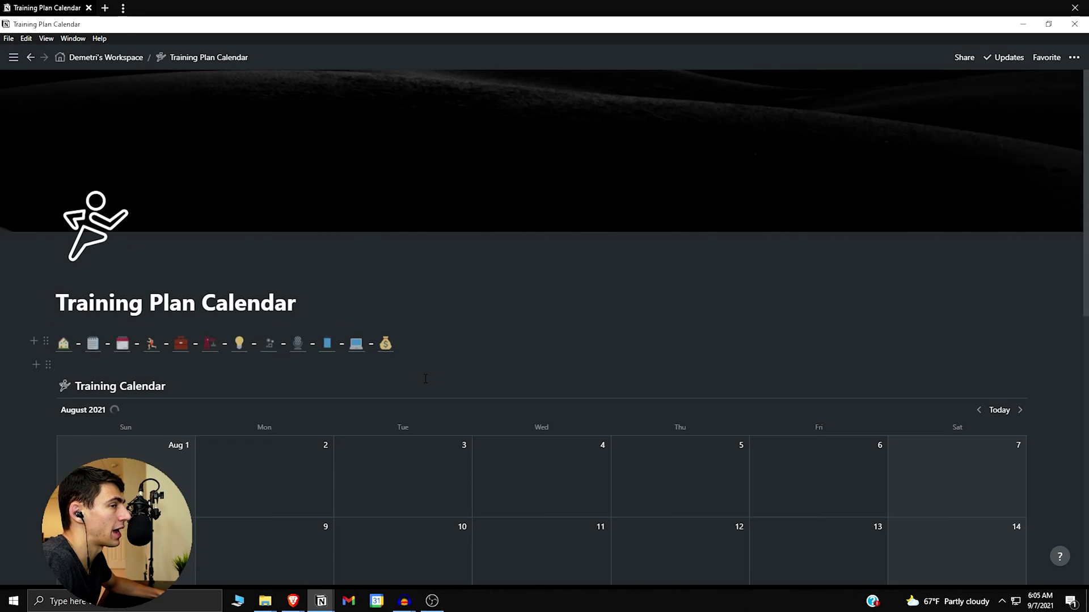
pyautogui.scroll(-3, 426, 384)
pyautogui.scroll(-8, 426, 383)
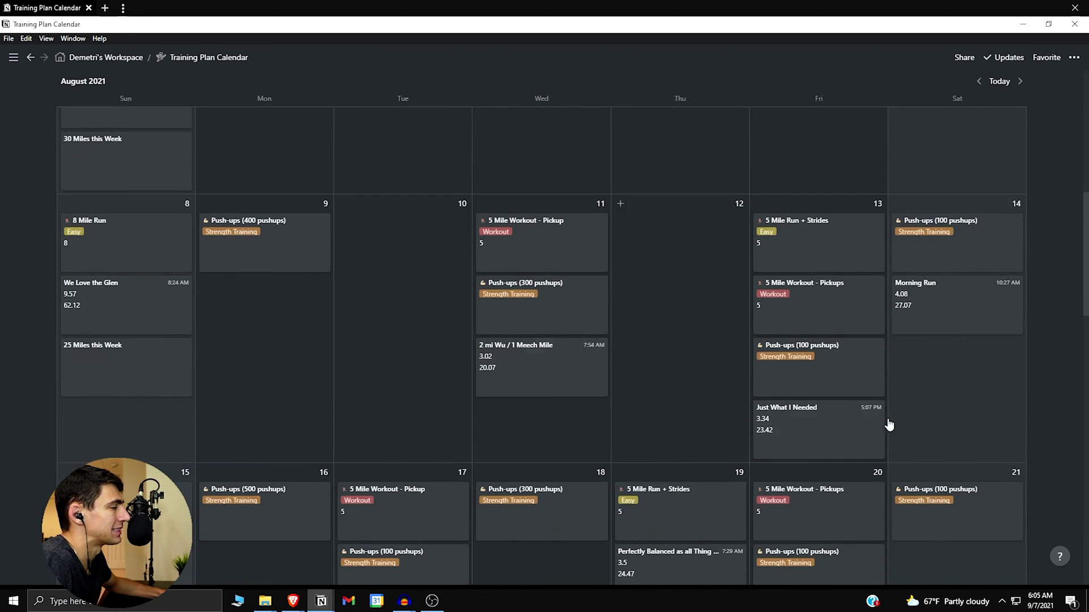
pyautogui.scroll(-6, 499, 324)
pyautogui.scroll(13, 693, 374)
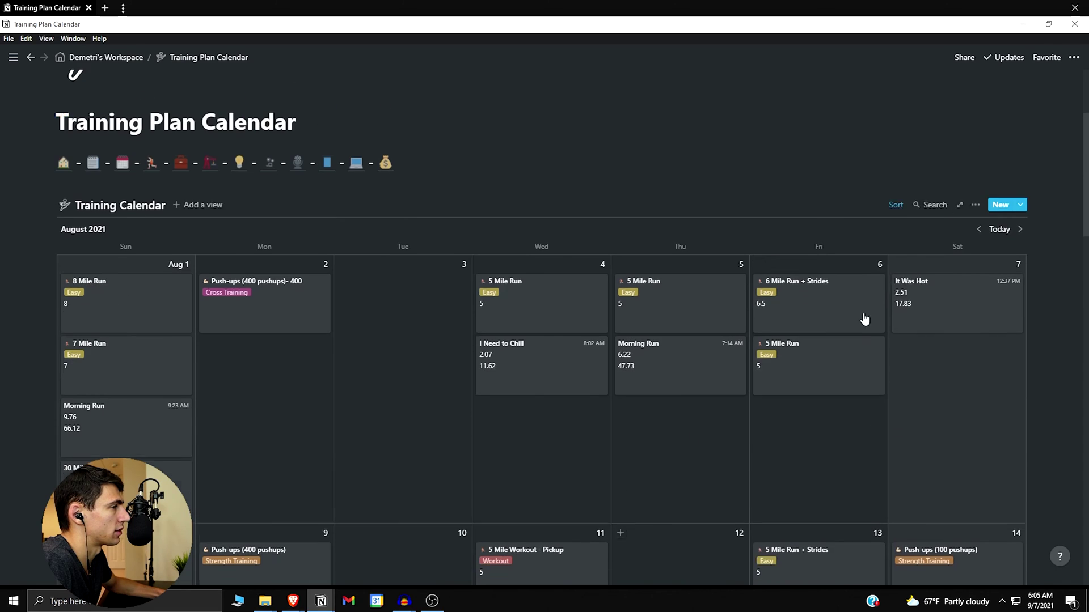
# Step: Move the calendar to April 2021 using Today and the month arrows
pyautogui.click(999, 230)
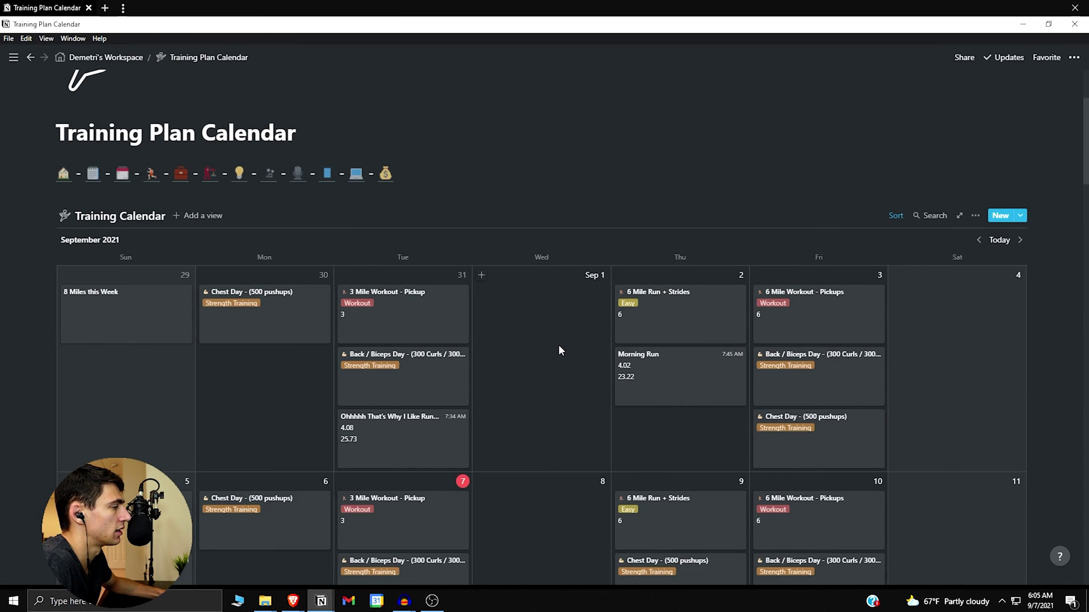
pyautogui.scroll(-1, 559, 350)
pyautogui.scroll(-4, 559, 347)
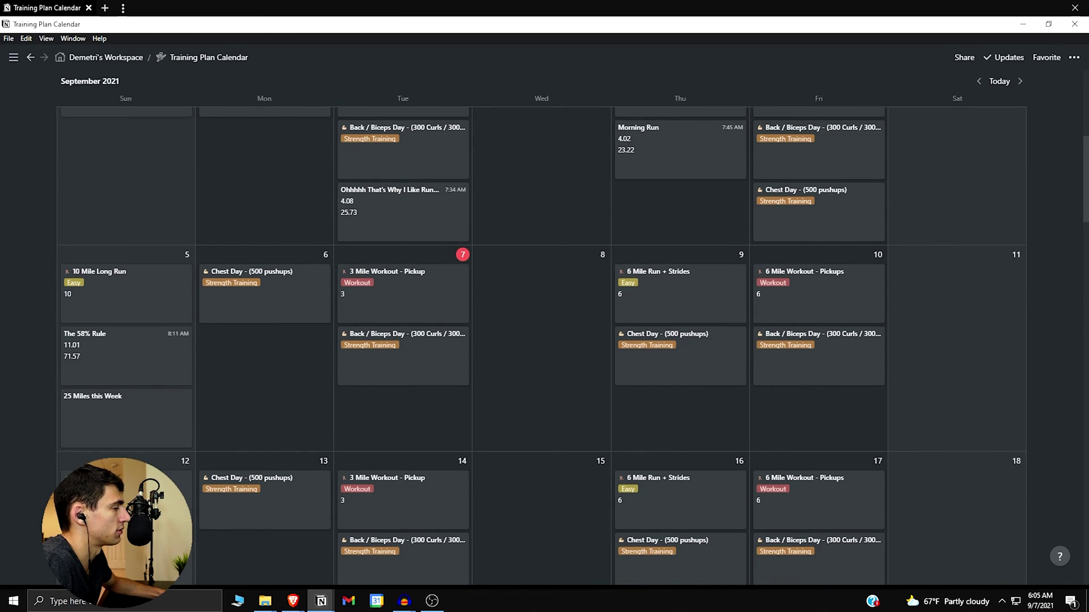
pyautogui.scroll(4, 928, 243)
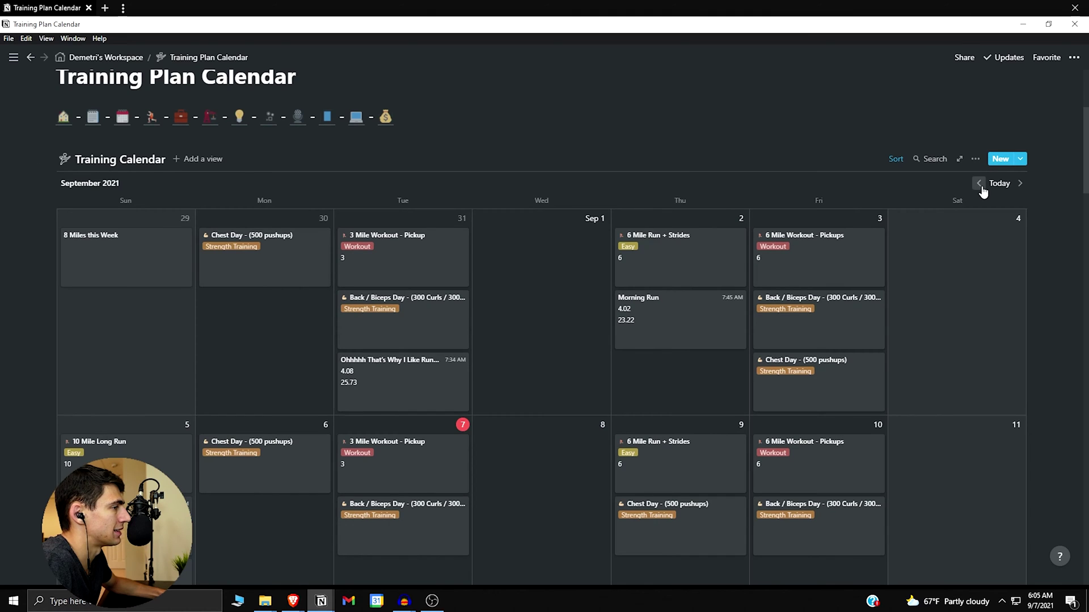
pyautogui.click(978, 183)
pyautogui.click(979, 183)
pyautogui.click(979, 183)
pyautogui.click(979, 183)
pyautogui.click(979, 183)
pyautogui.click(979, 184)
pyautogui.click(979, 183)
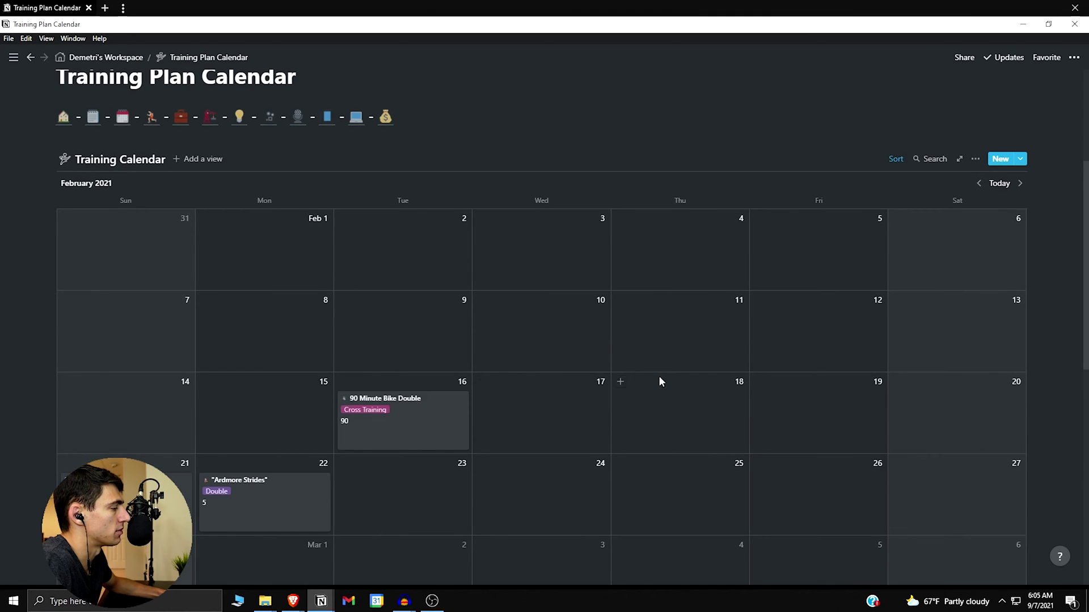
pyautogui.scroll(-1, 659, 382)
pyautogui.click(1019, 127)
pyautogui.click(1019, 127)
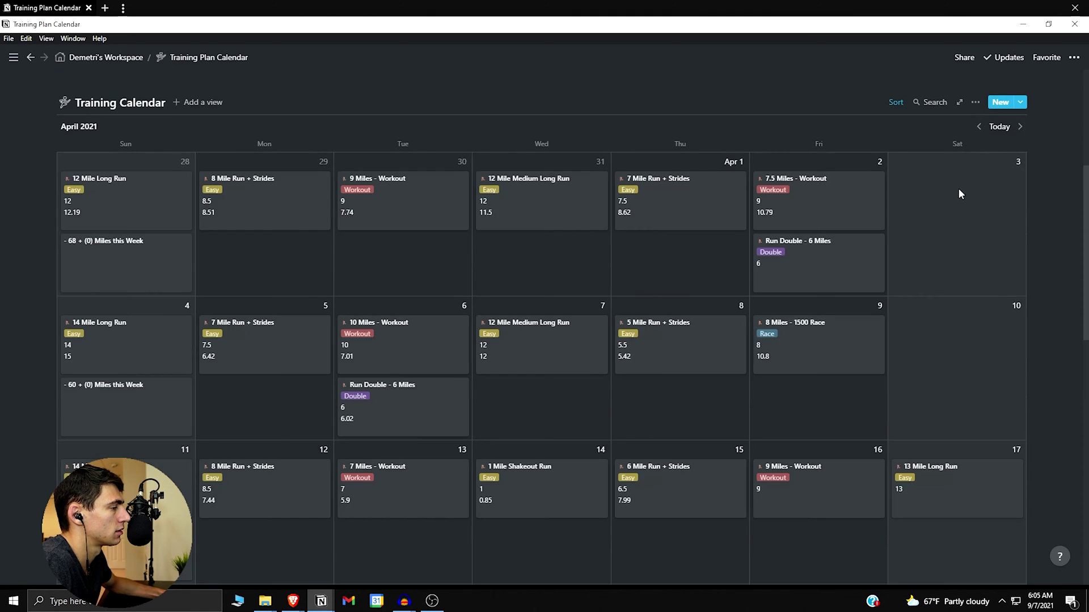
# Step: Open the 10 Miles - Workout entry in April 2021
pyautogui.scroll(-6, 959, 189)
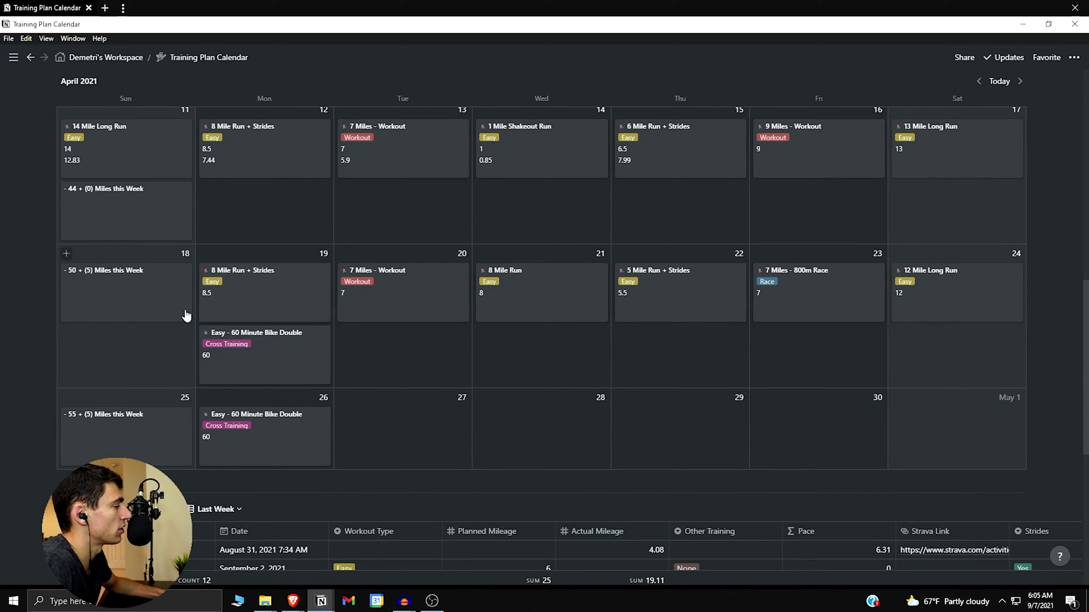
pyautogui.scroll(2, 800, 340)
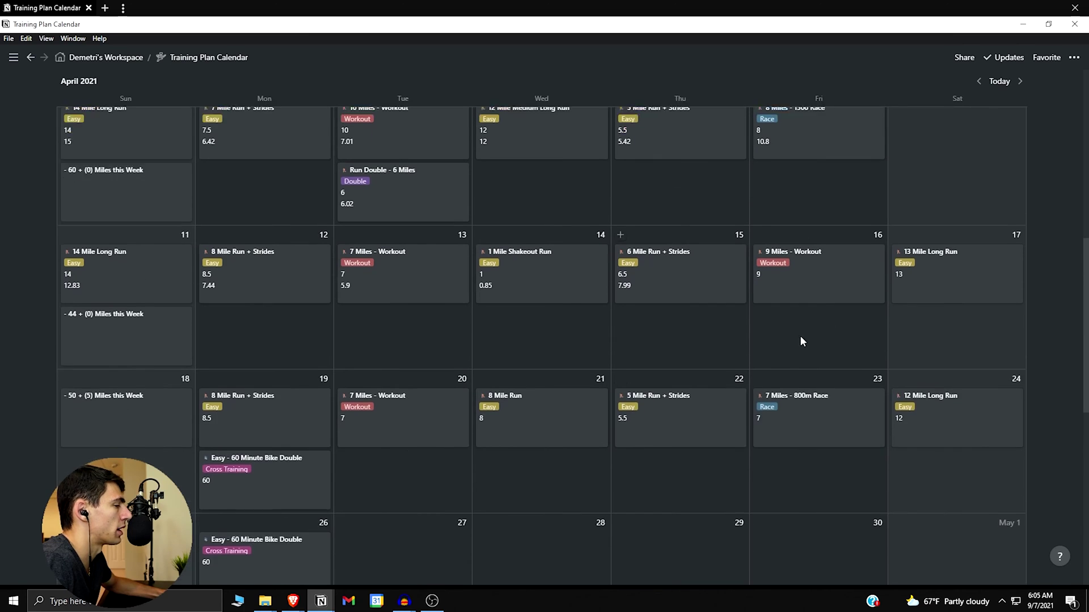
pyautogui.scroll(1, 800, 340)
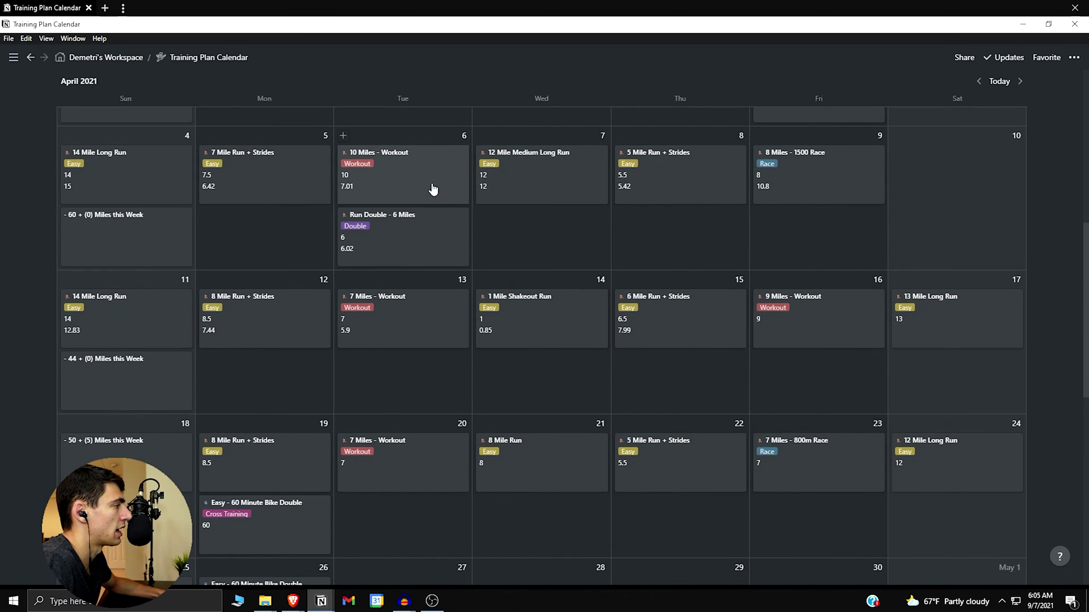
pyautogui.click(433, 189)
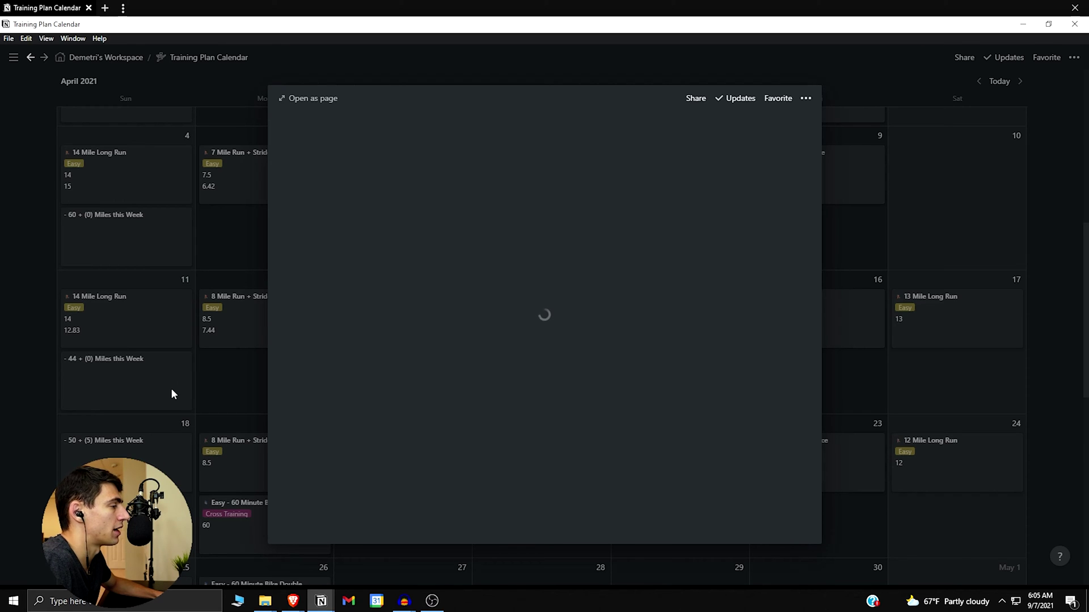
# Step: Review the Apr 12 '8 Mile Run + Strides' entry and close it
pyautogui.click(110, 285)
pyautogui.click(277, 324)
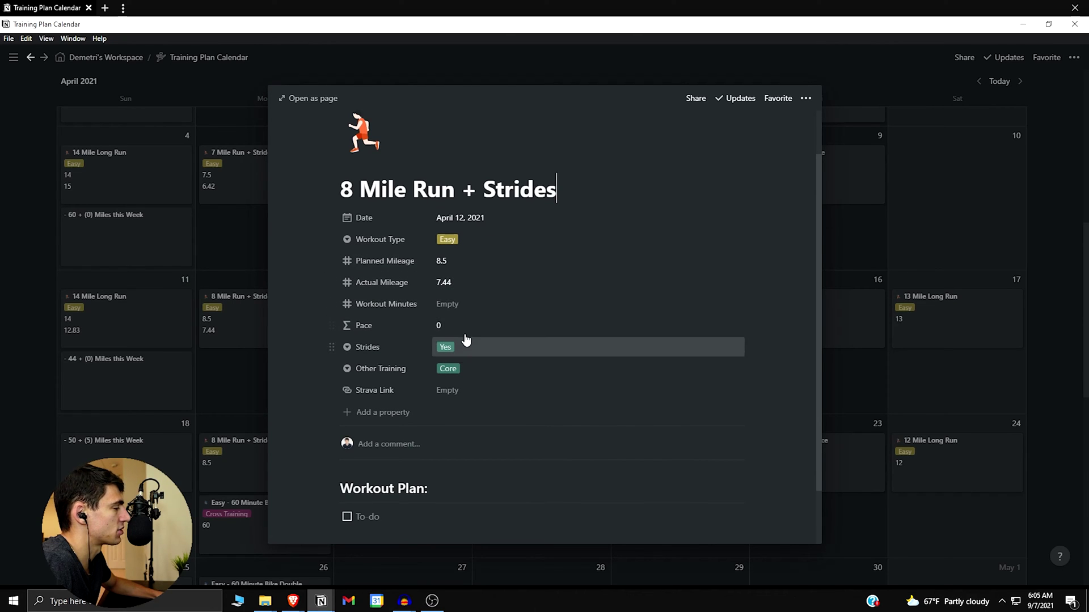
pyautogui.press('Escape')
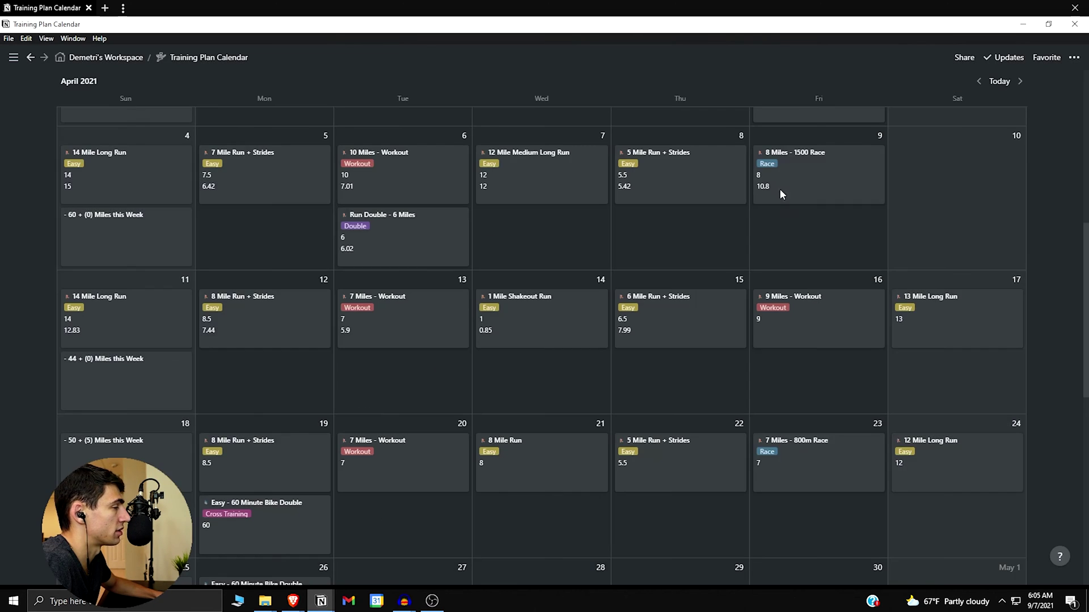
# Step: Back in the current month, review 'Ohhhhh That's Why I Like Running', then go Homepage
pyautogui.click(999, 81)
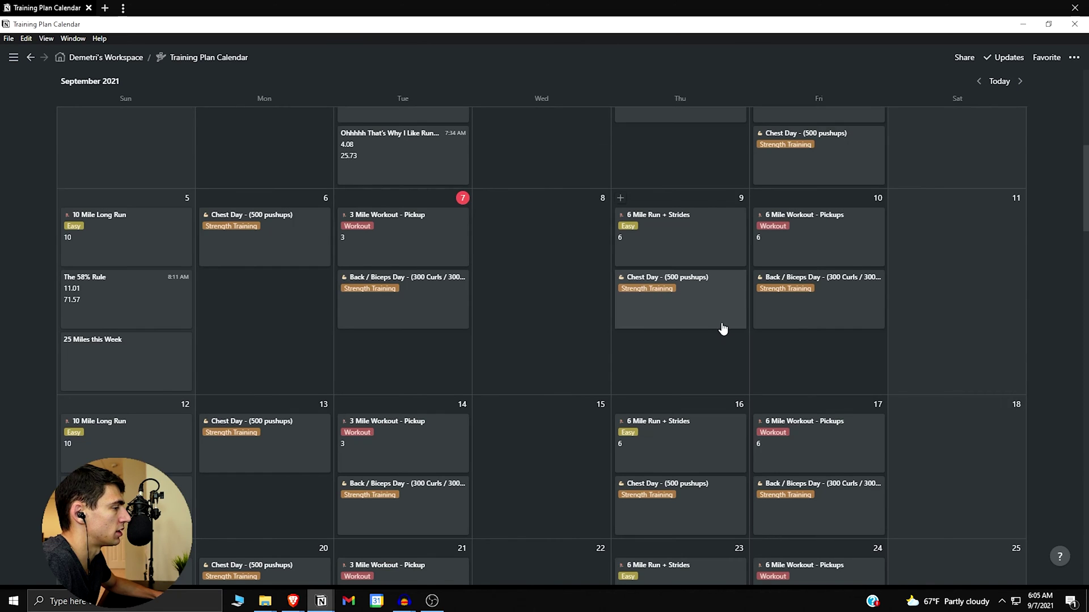
pyautogui.scroll(1, 400, 254)
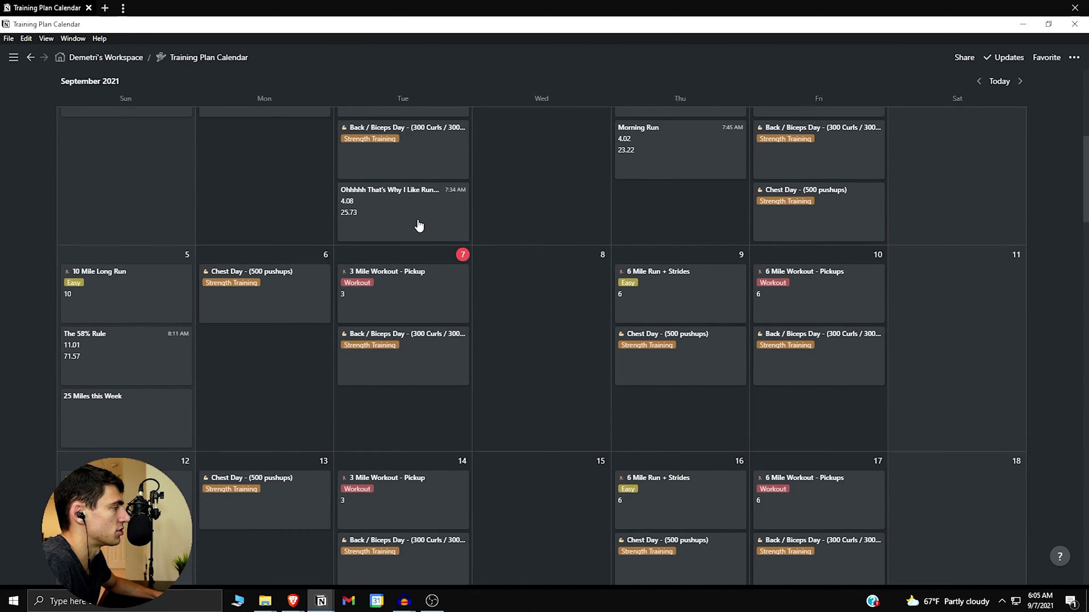
pyautogui.click(419, 225)
pyautogui.scroll(-3, 607, 267)
pyautogui.scroll(2, 522, 213)
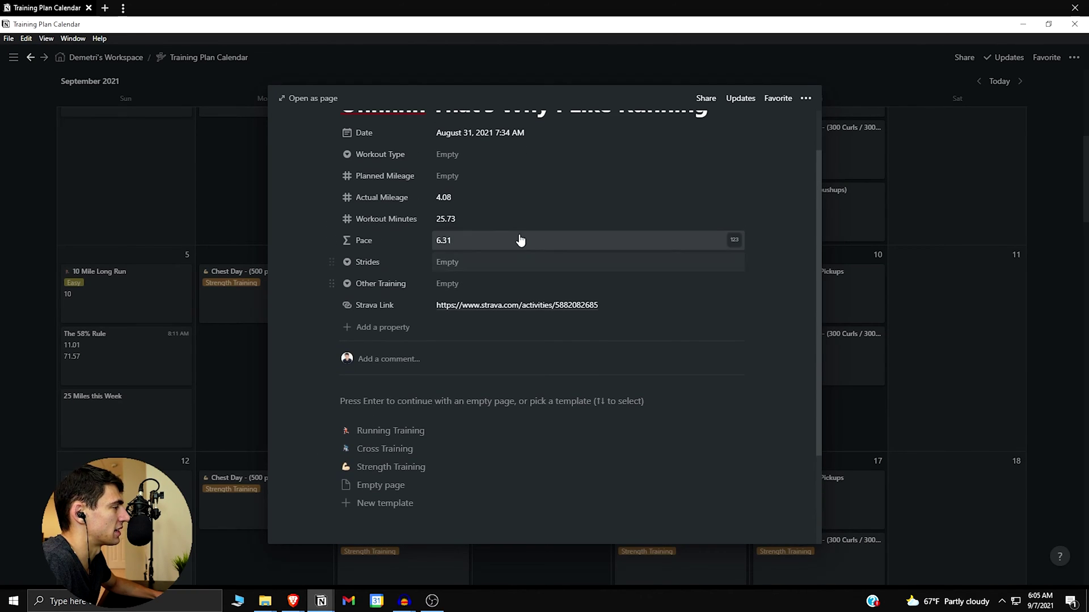
pyautogui.scroll(1, 488, 237)
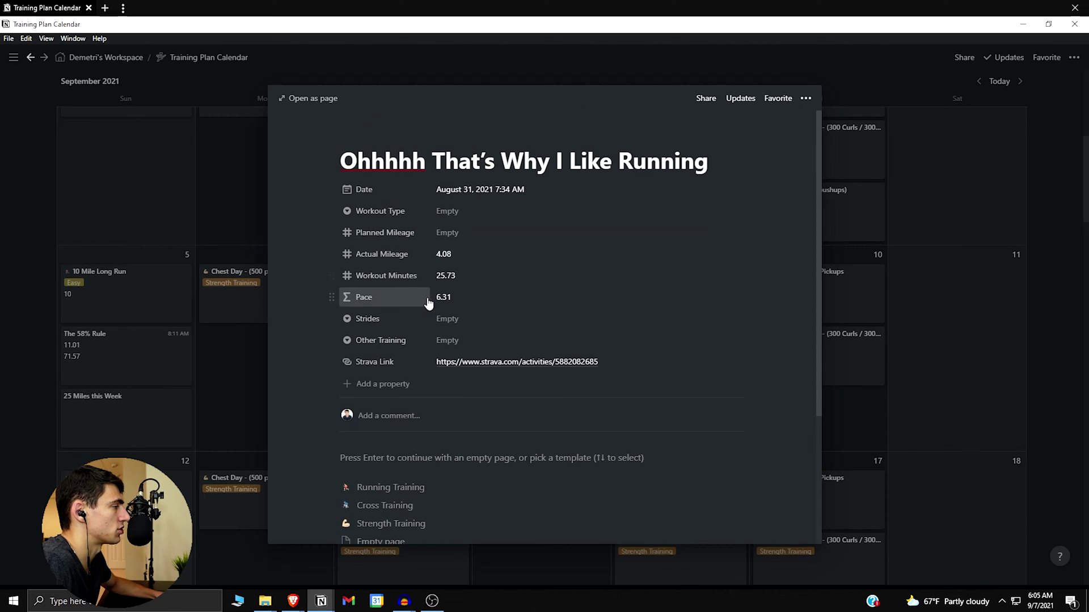
pyautogui.click(237, 301)
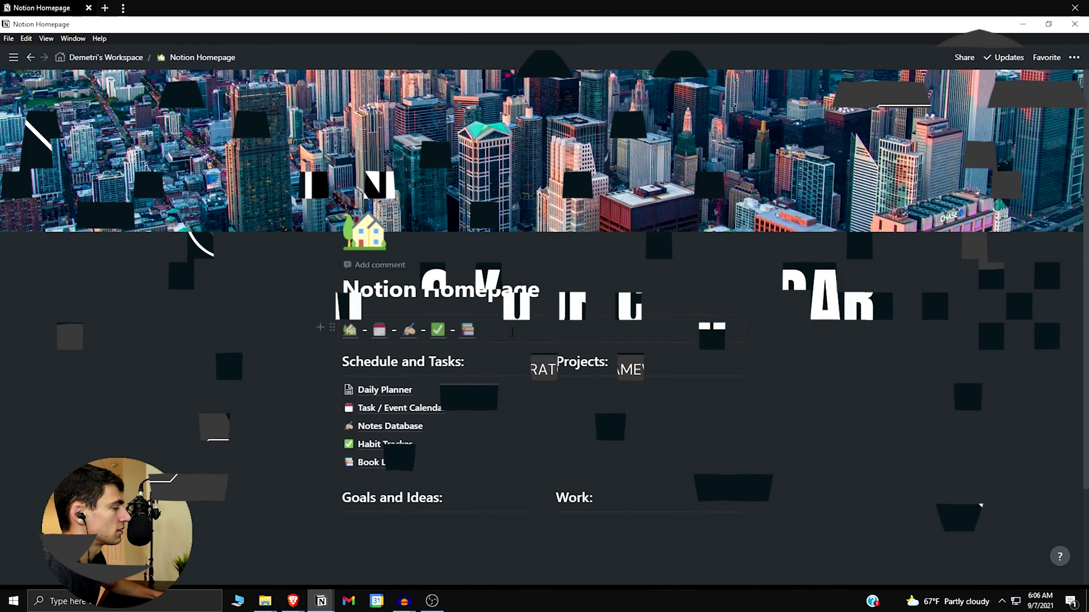
pyautogui.click(512, 331)
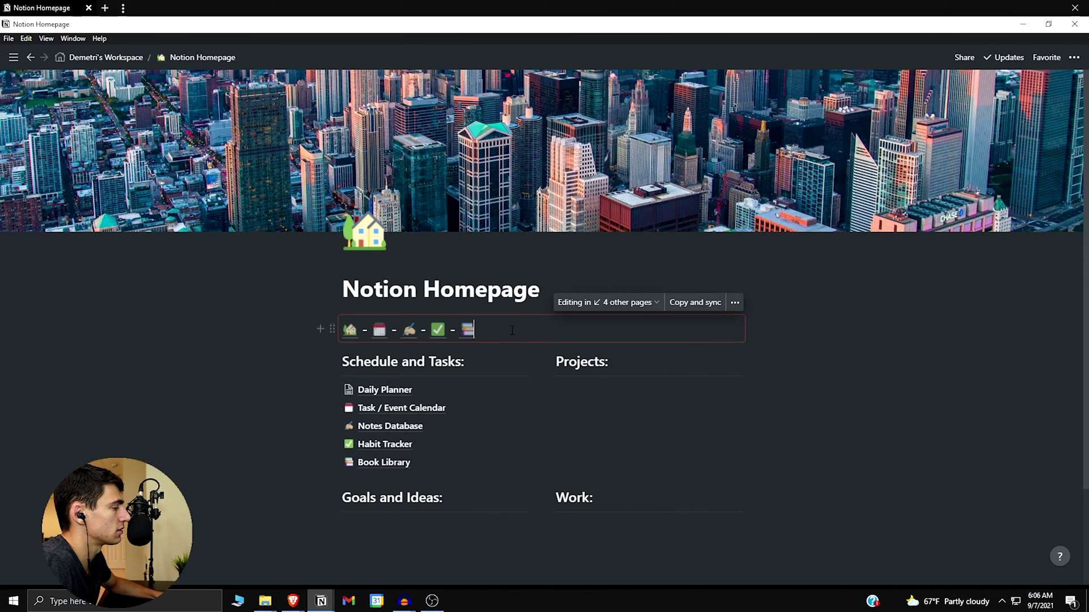
# Step: Place an empty block below Book Library and insert a new sub-page there with /page
pyautogui.scroll(-2, 407, 479)
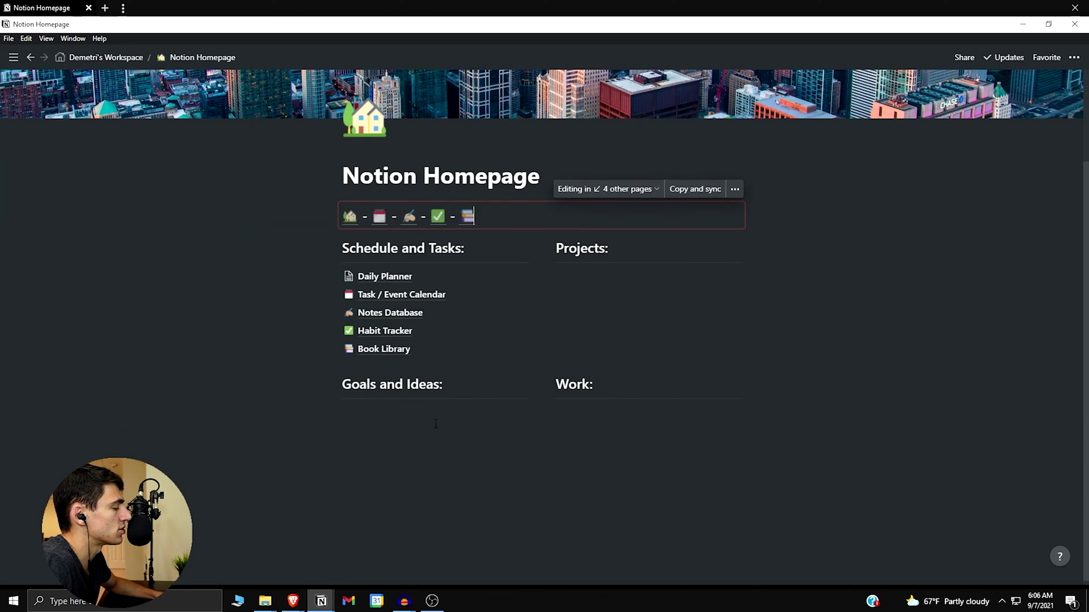
pyautogui.moveTo(335, 437); pyautogui.dragTo(365, 361)
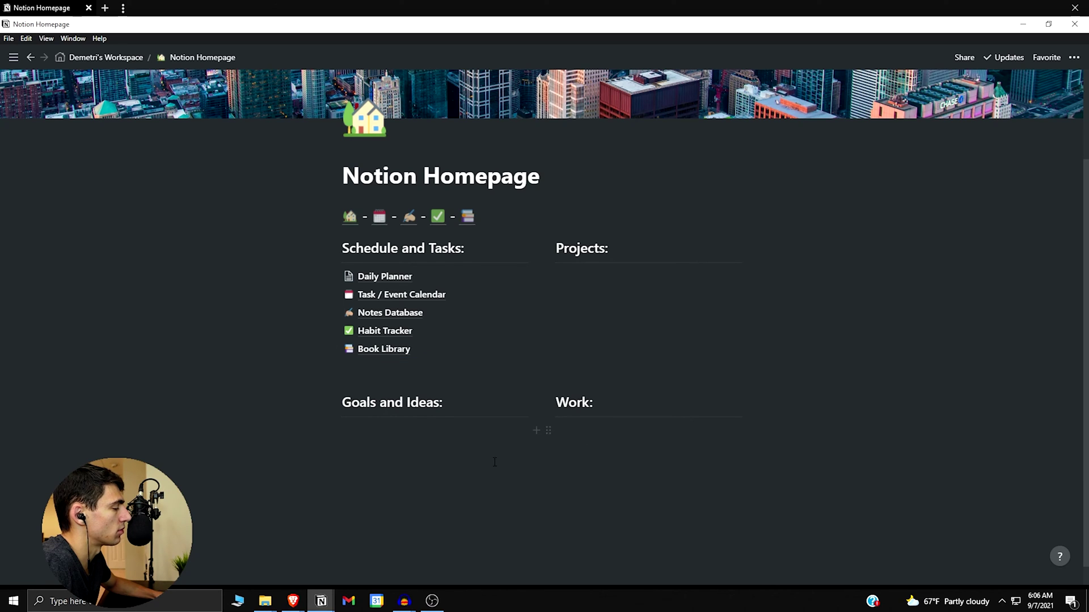
pyautogui.click(571, 434)
pyautogui.press('Return')
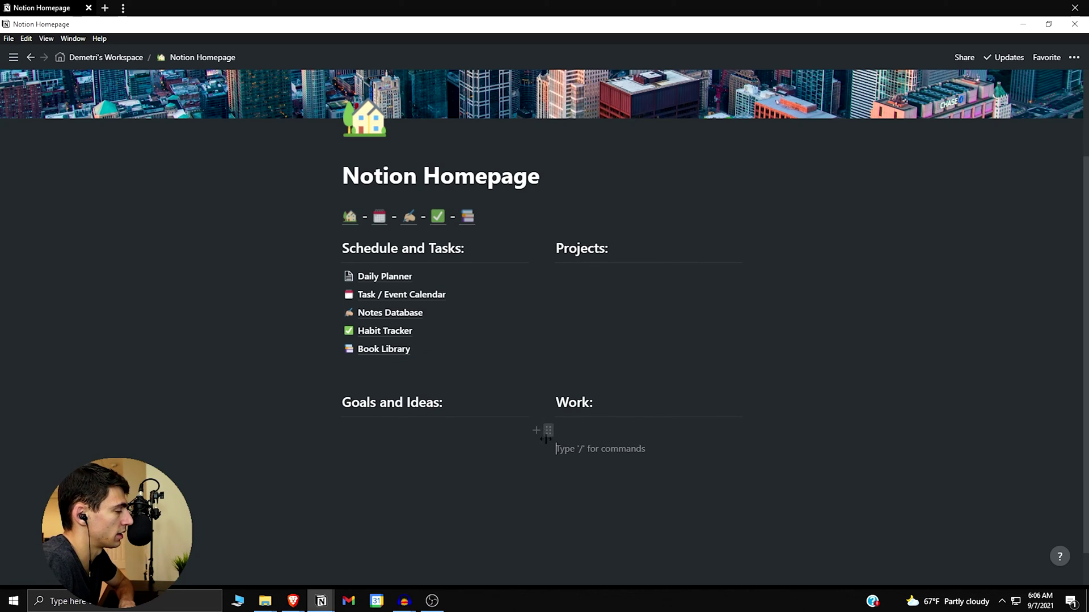
pyautogui.moveTo(552, 446); pyautogui.dragTo(397, 361)
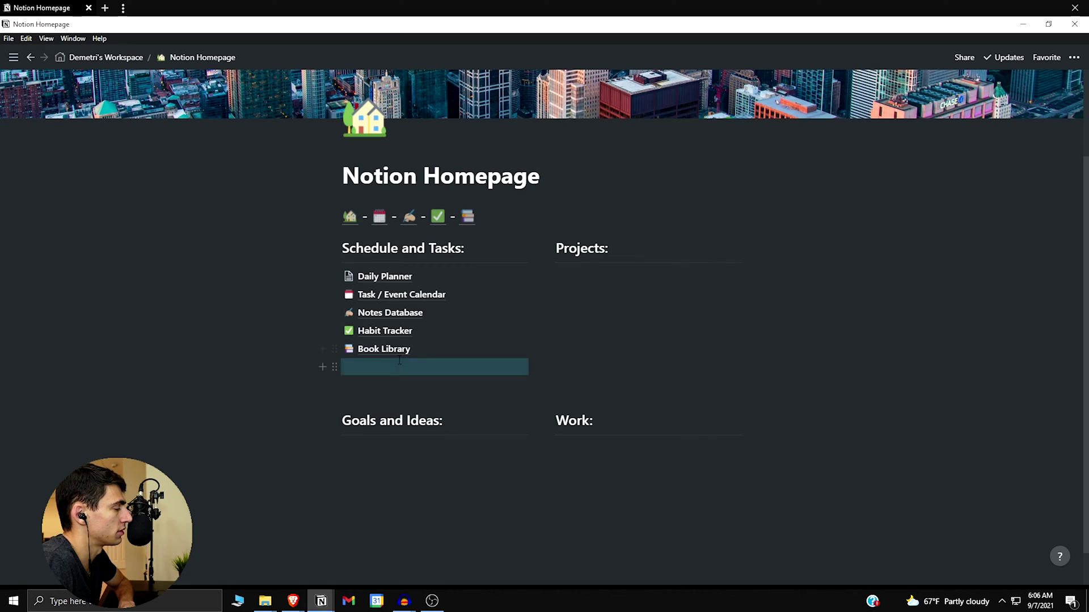
pyautogui.write('/page')
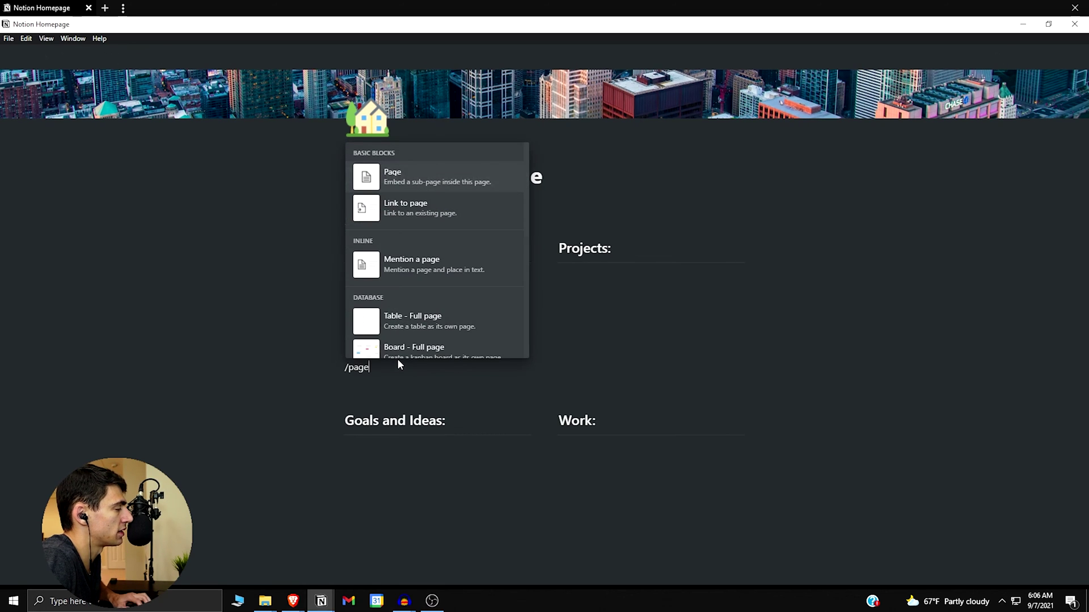
pyautogui.press('Return')
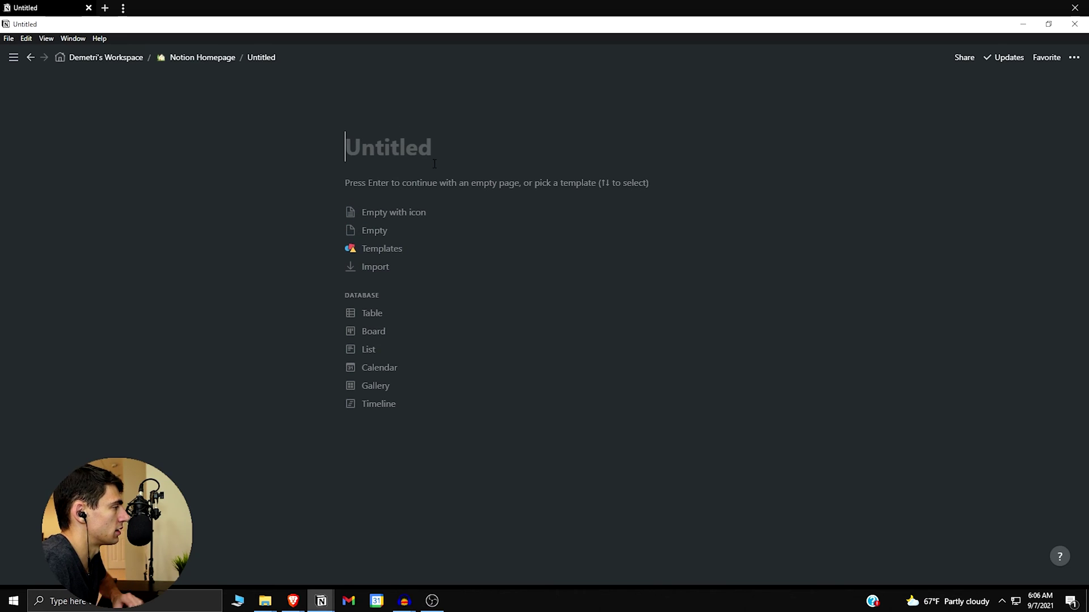
# Step: Title the sub-page 'Workout Calendar', give it a skin-toned runner icon, and start empty
pyautogui.write('Workout Calendar')
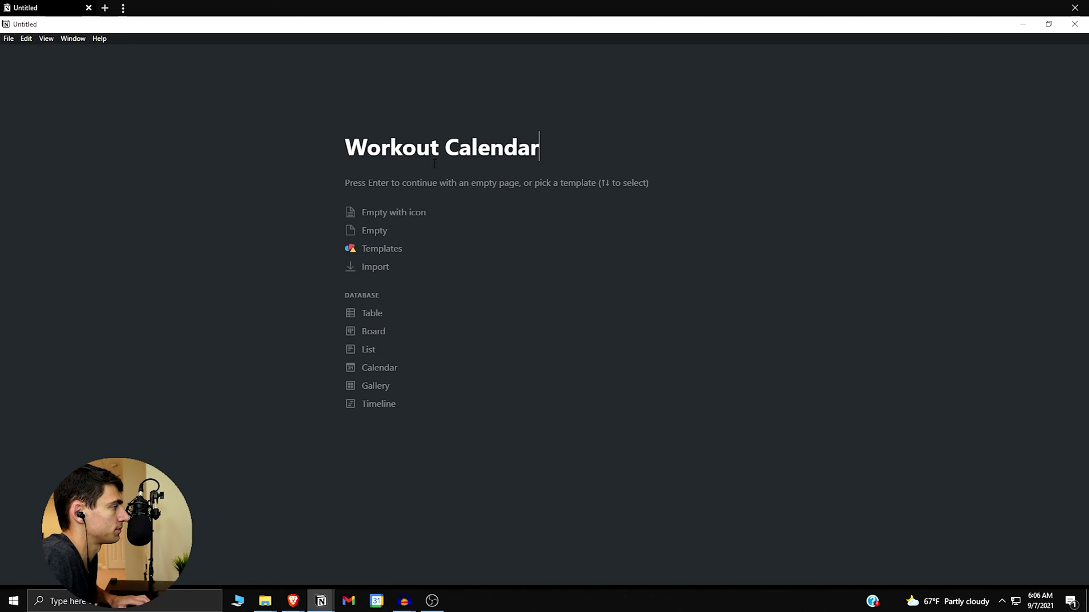
pyautogui.click(369, 121)
pyautogui.click(373, 152)
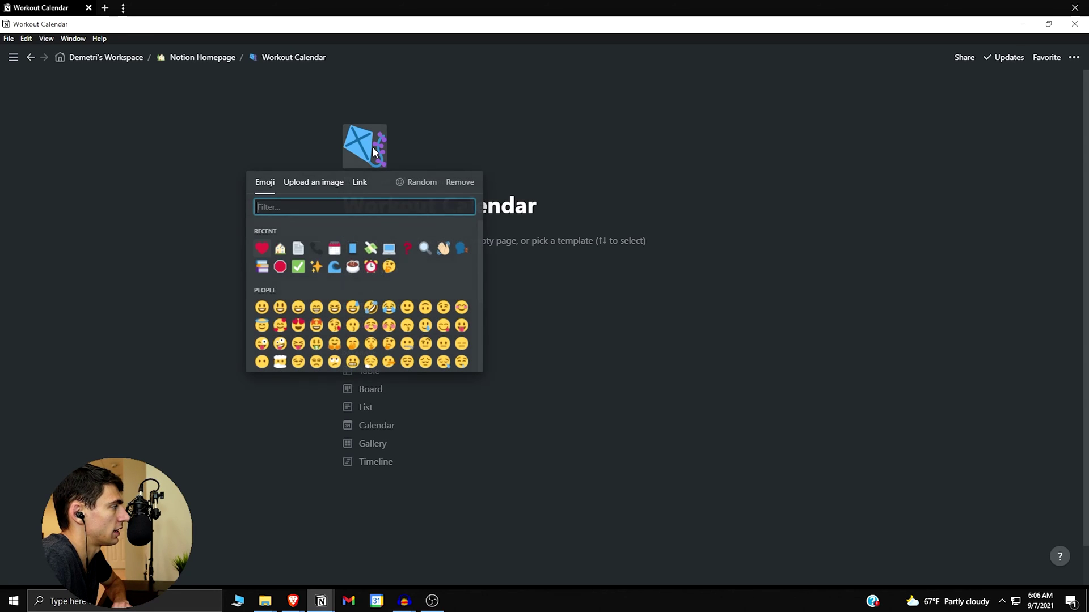
pyautogui.write('running')
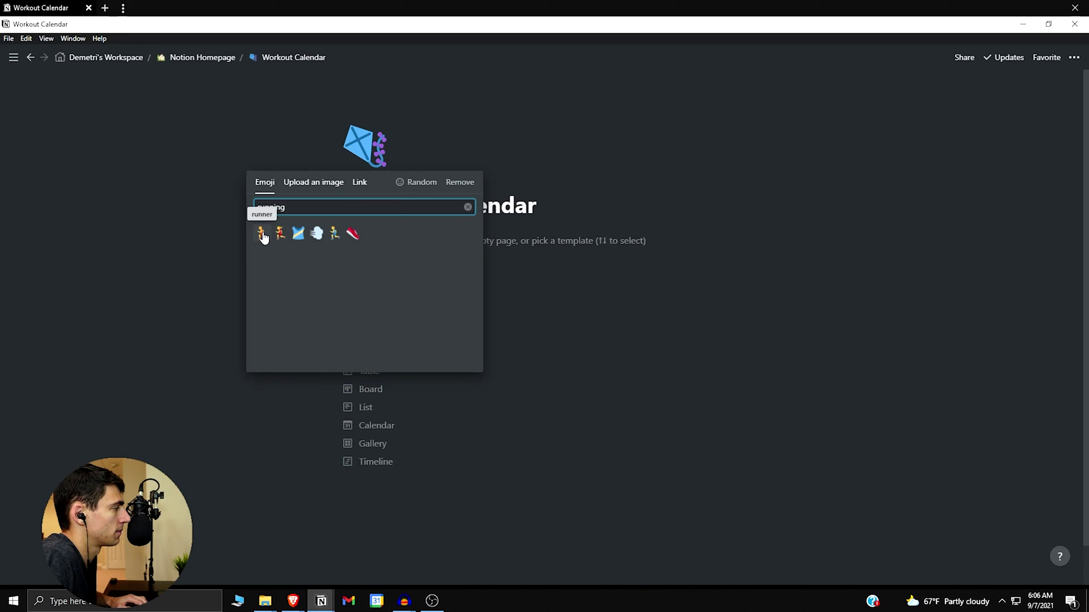
pyautogui.click(262, 236)
pyautogui.click(222, 255)
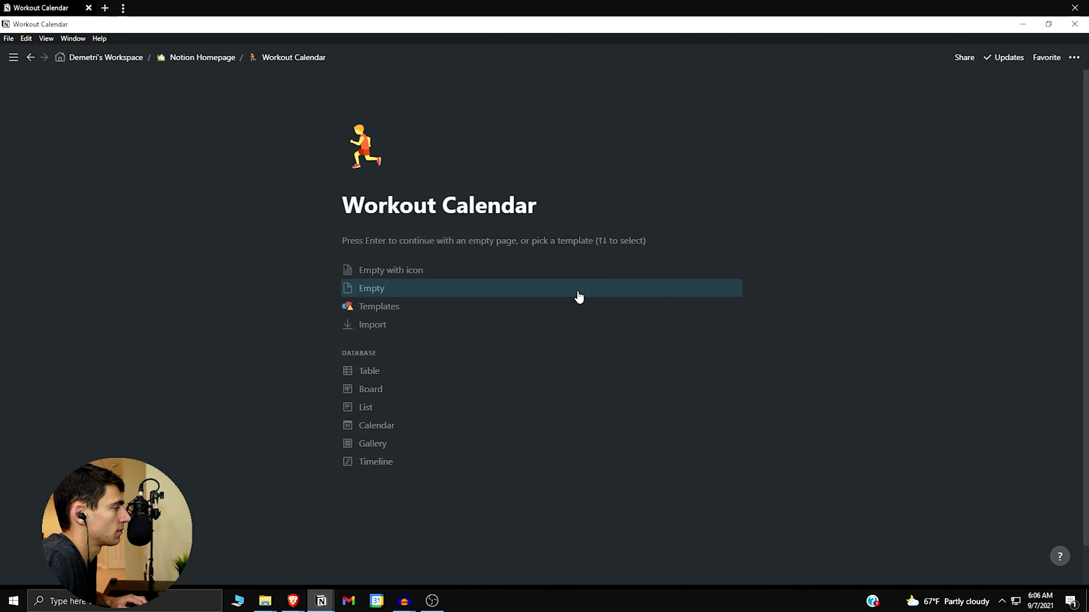
pyautogui.click(398, 244)
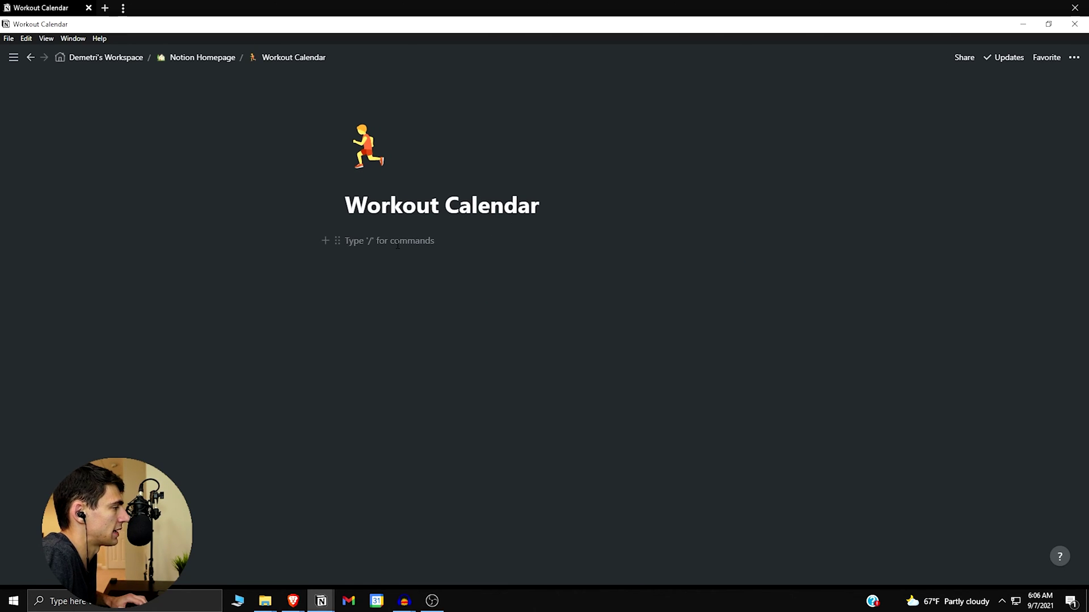
# Step: Insert an inline calendar database titled 'Workout Calendar' and switch the page to full width
pyautogui.write('/calendar')
pyautogui.press('Return')
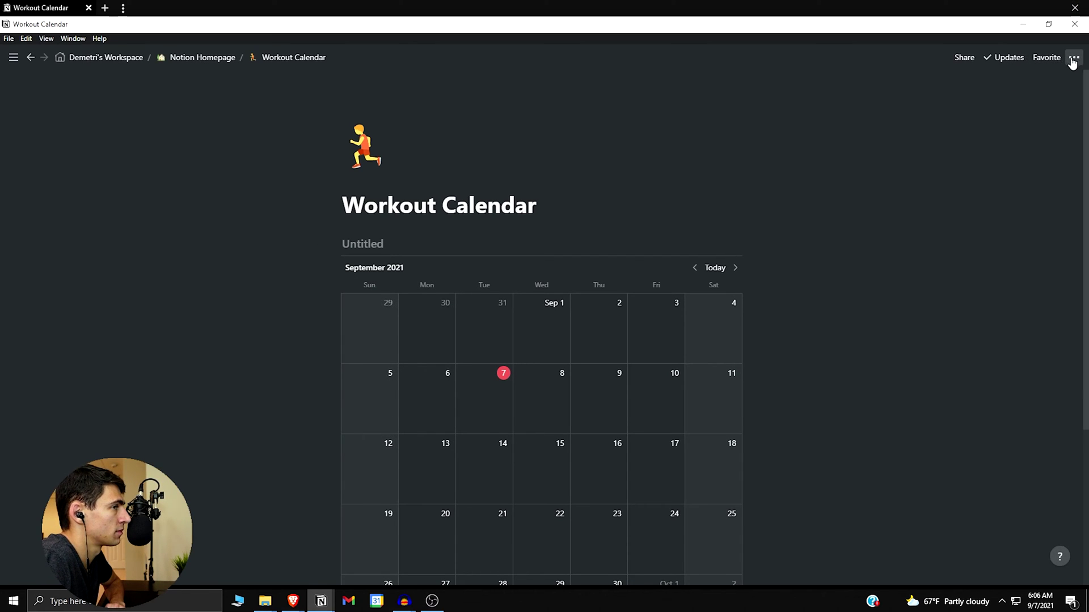
pyautogui.click(1074, 58)
pyautogui.click(1062, 151)
pyautogui.click(241, 233)
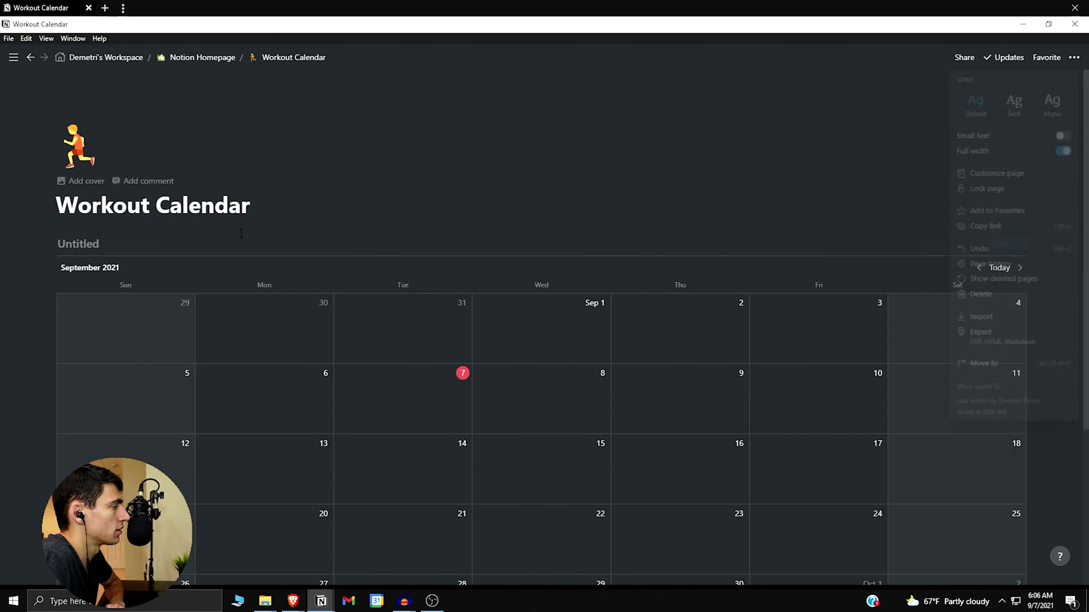
pyautogui.click(68, 244)
pyautogui.write('Workout Calendar')
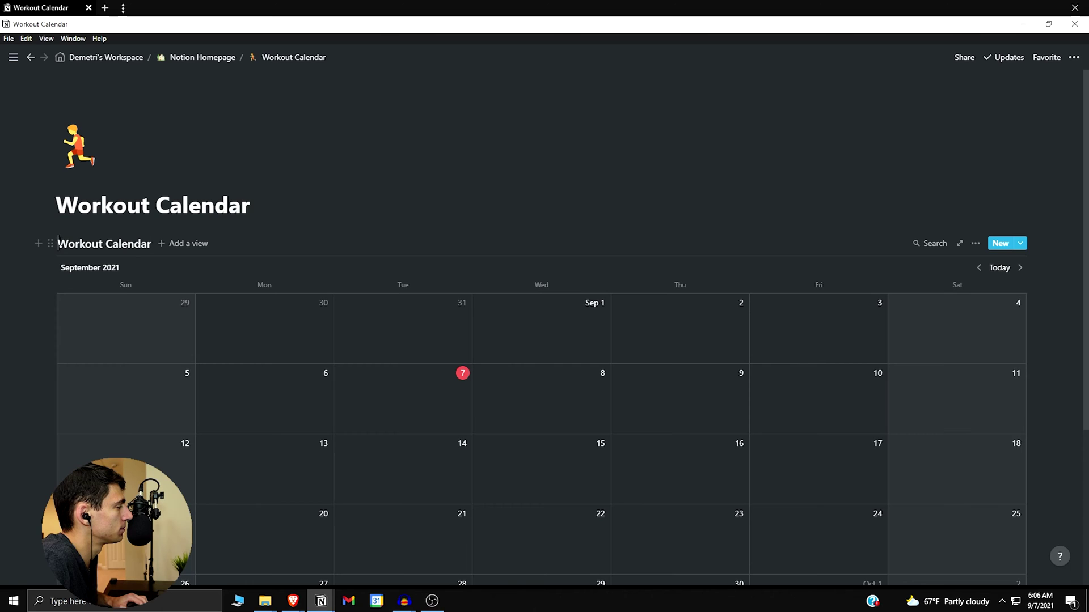
# Step: On the Notion Homepage, append ' - ' and a runner emoji to the synced icon row
pyautogui.click(215, 58)
pyautogui.click(494, 333)
pyautogui.write('- 📅 - ✍️ - ✅ - 📚 -:running')
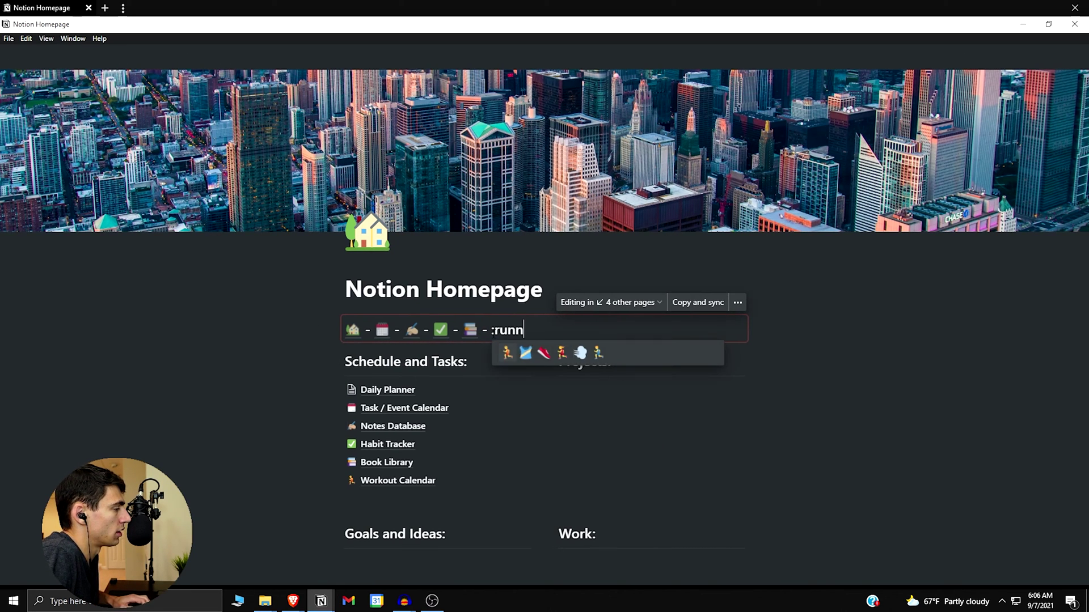
pyautogui.moveTo(512, 361)
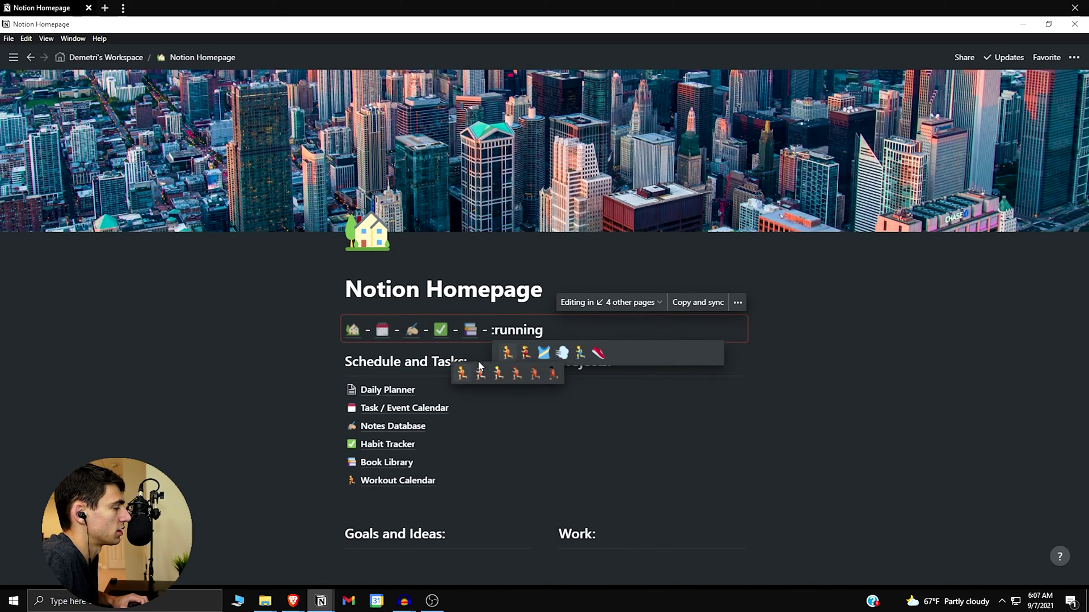
pyautogui.click(462, 374)
# Step: Copy the synced icon row block
pyautogui.rightClick(433, 483)
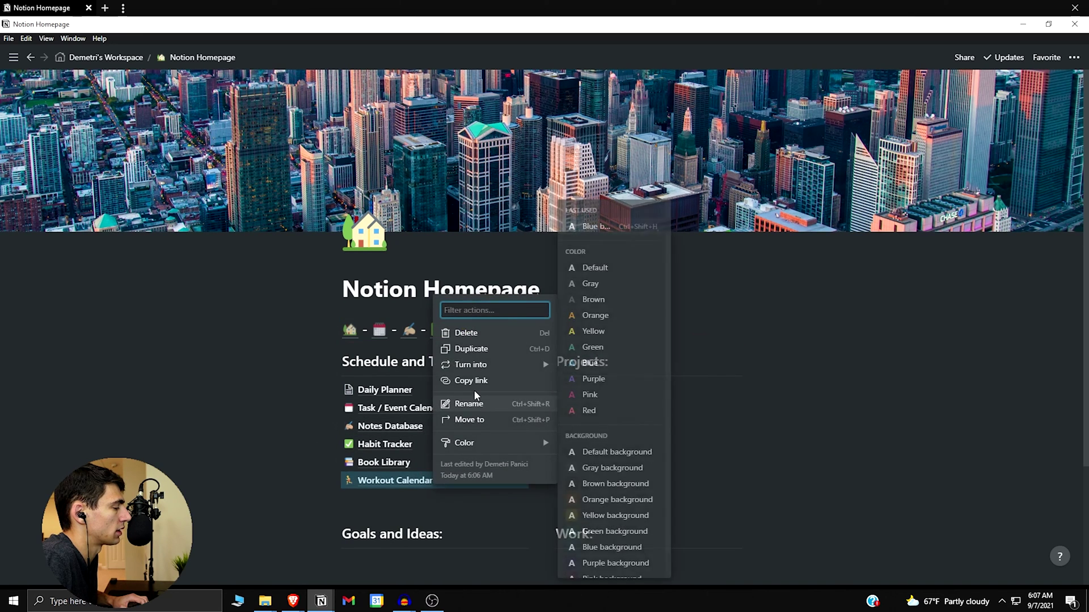
pyautogui.press('Escape')
pyautogui.click(501, 330)
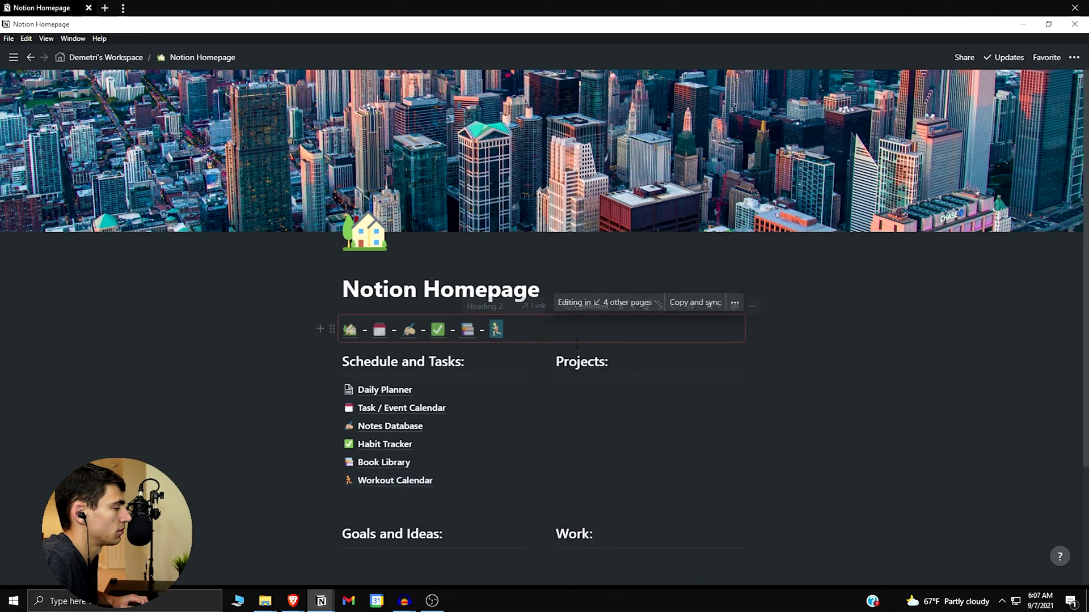
pyautogui.click(329, 329)
pyautogui.click(238, 310)
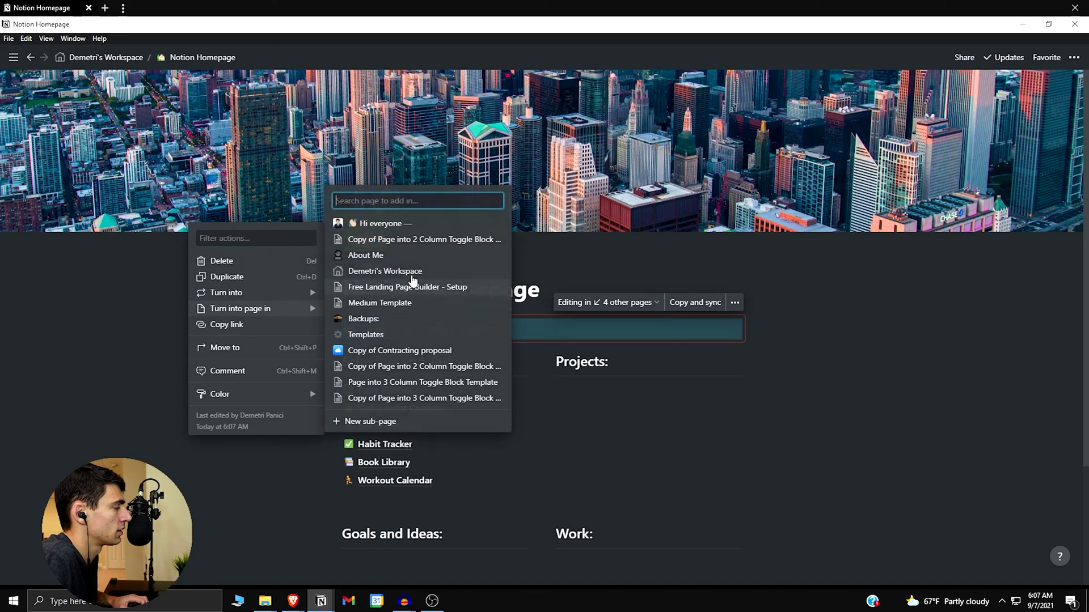
pyautogui.click(652, 216)
pyautogui.click(301, 345)
pyautogui.click(331, 329)
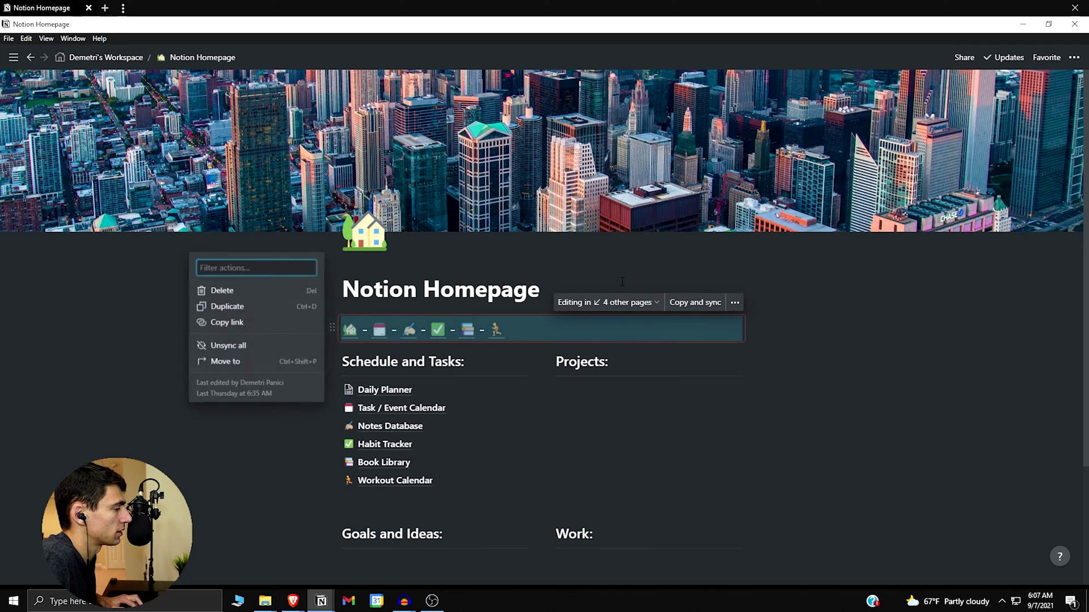
pyautogui.click(623, 290)
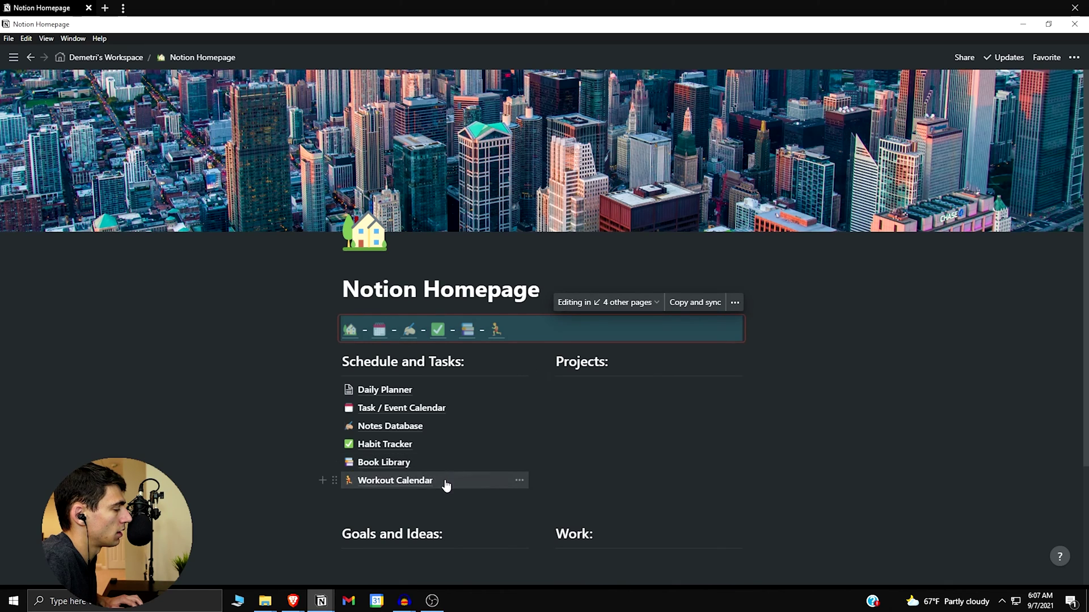
# Step: Open the Workout Calendar page and add an empty block below the calendar
pyautogui.click(445, 482)
pyautogui.scroll(-3, 363, 346)
pyautogui.click(165, 450)
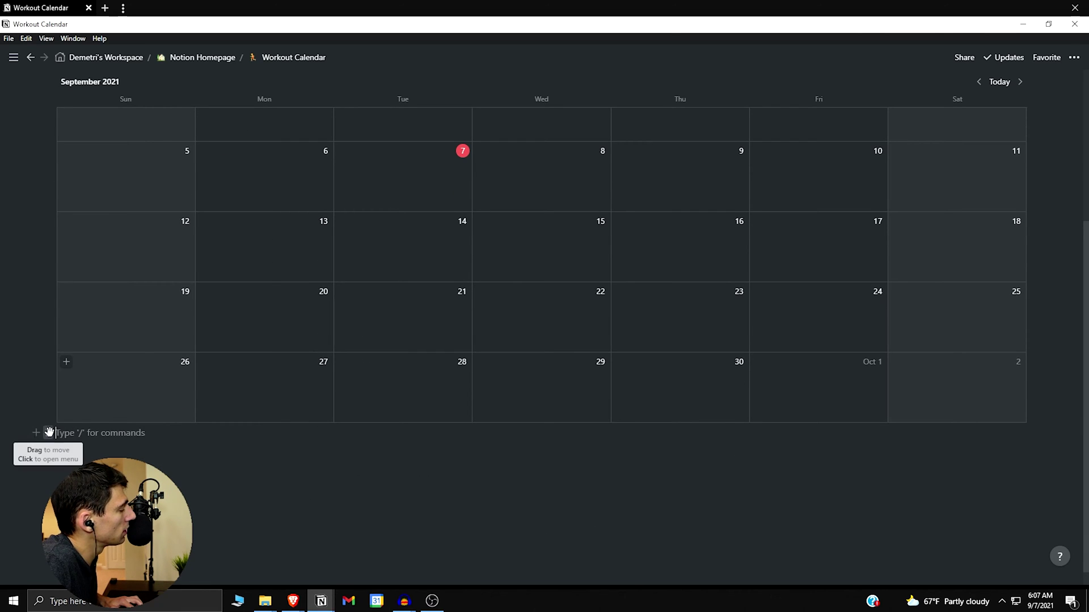
# Step: Paste the icon row under the title, add a spacer block, and create a September 7 entry
pyautogui.hotkey('ctrl', 'v')
pyautogui.moveTo(50, 432); pyautogui.dragTo(154, 204)
pyautogui.scroll(-3, 159, 255)
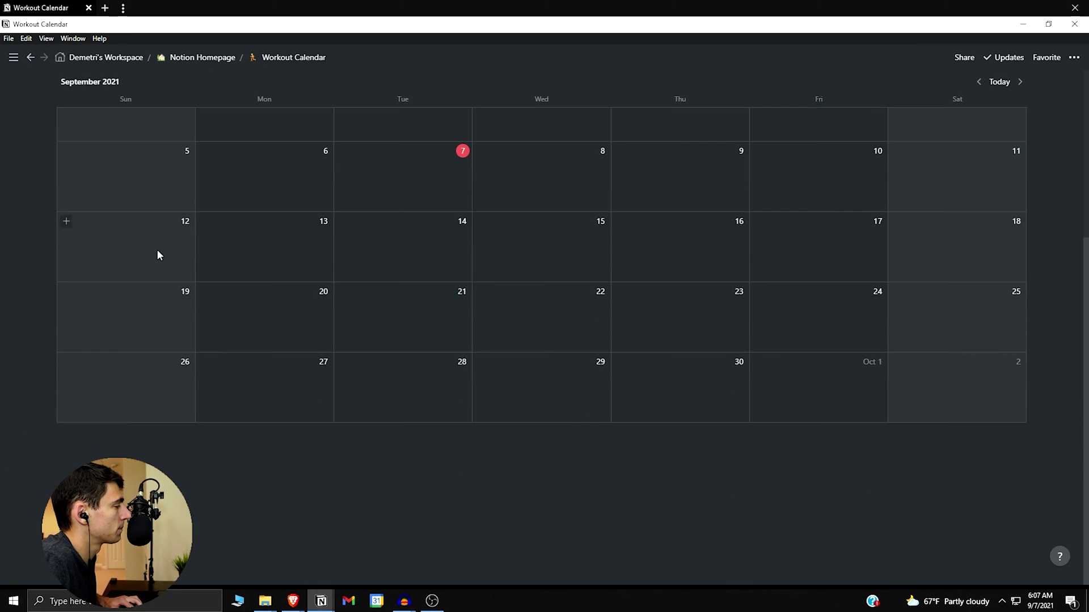
pyautogui.click(85, 433)
pyautogui.moveTo(45, 435); pyautogui.dragTo(259, 241)
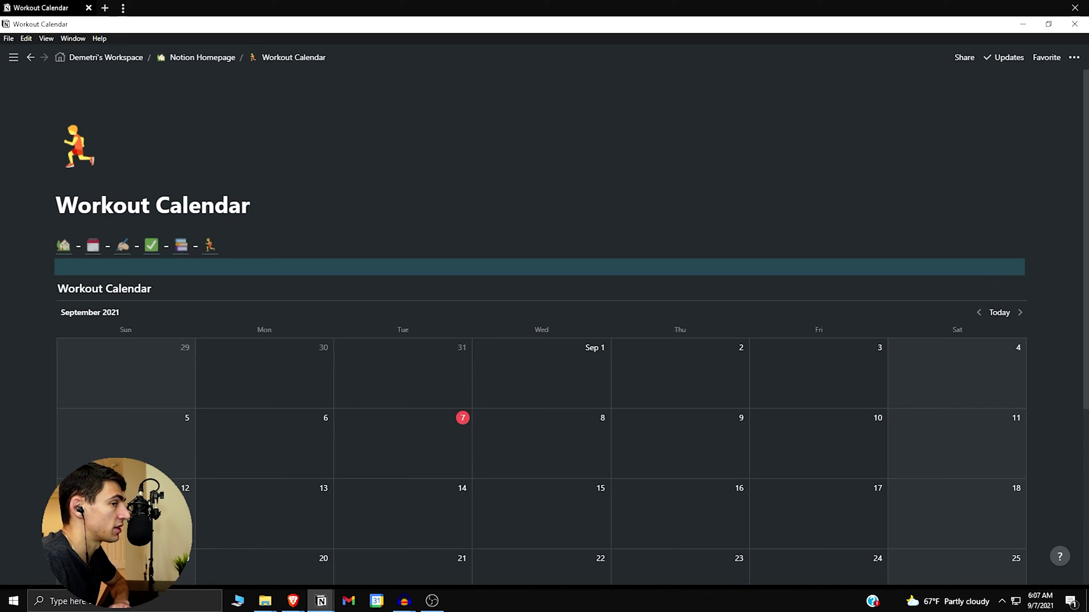
pyautogui.click(351, 430)
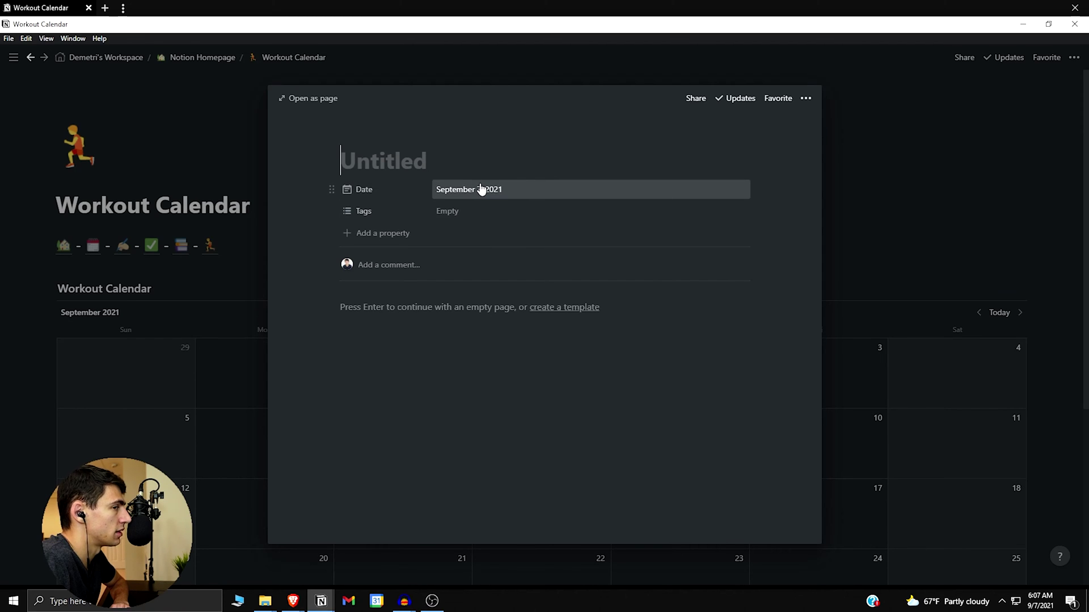
# Step: Change the Tags property to a Select type named 'Workout Type'
pyautogui.click(356, 211)
pyautogui.moveTo(386, 275)
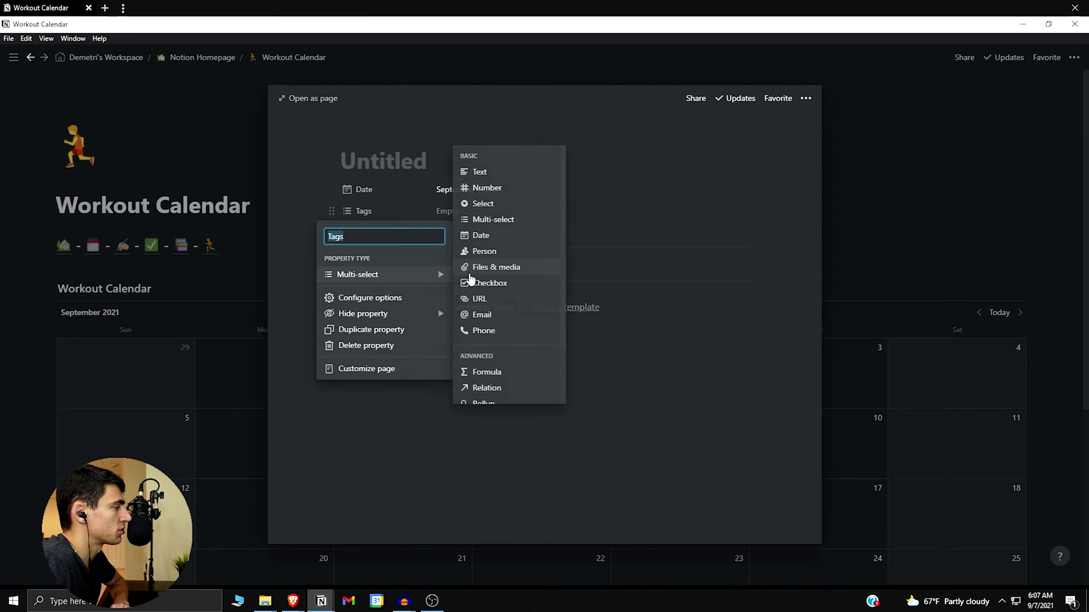
pyautogui.click(479, 204)
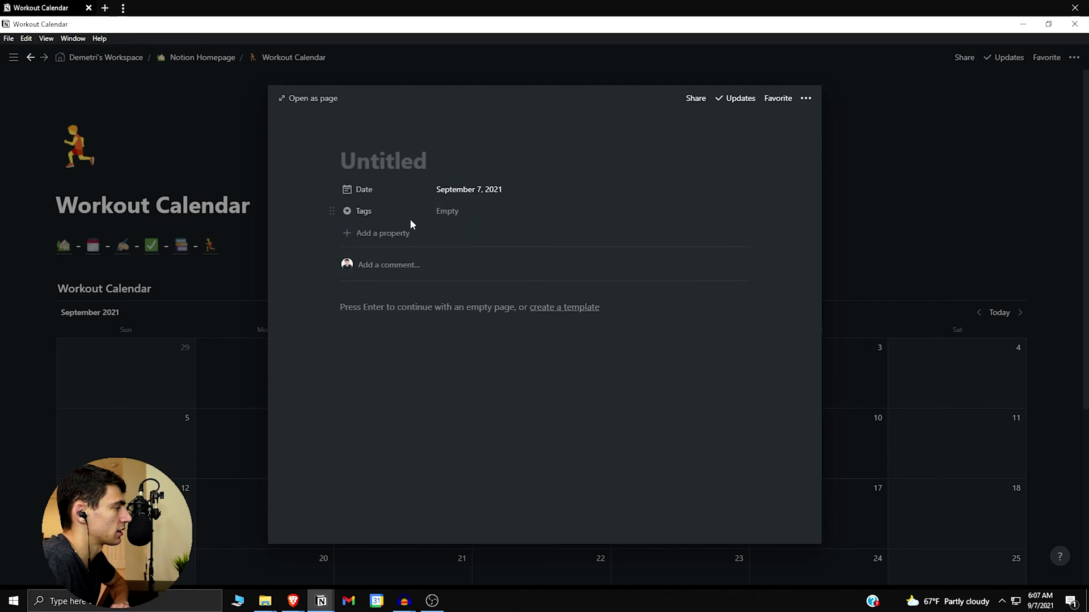
pyautogui.click(397, 210)
pyautogui.write('Wo')
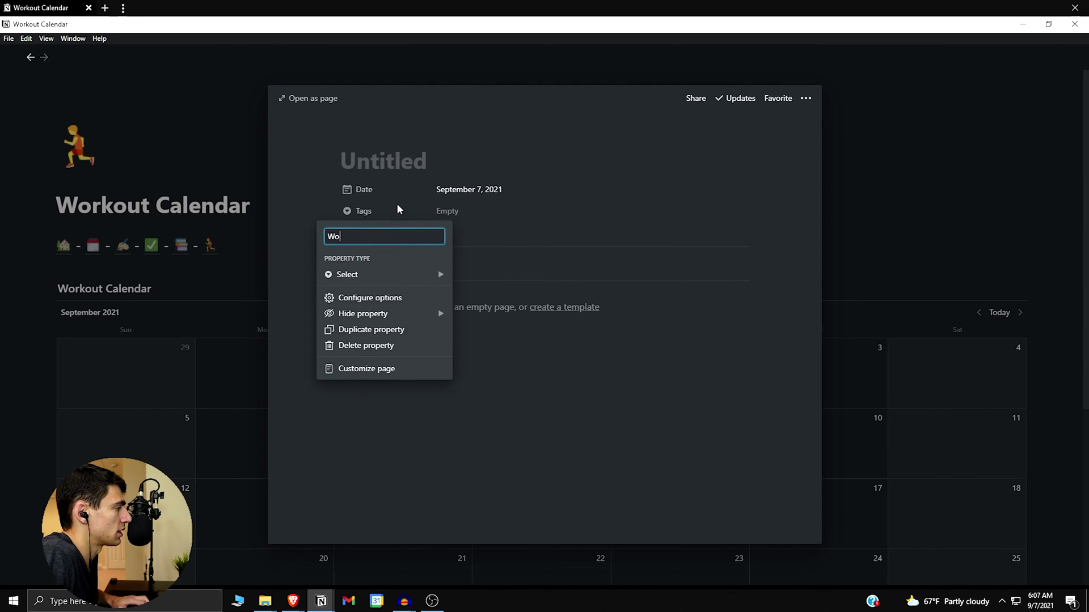
pyautogui.write('rkout Type')
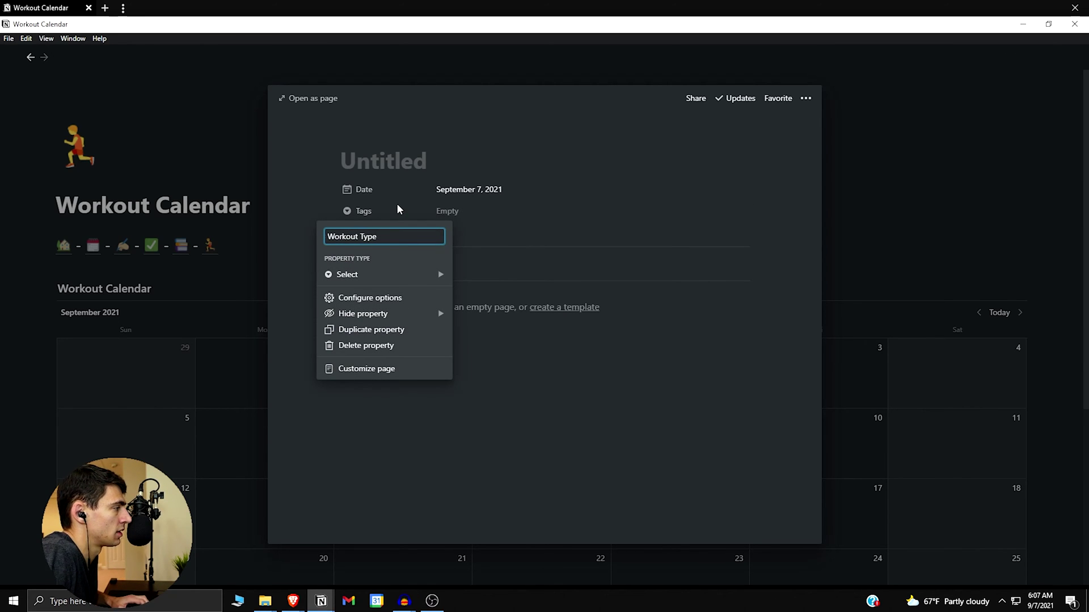
pyautogui.press('Return')
# Step: Create the Workout Type options Cardio, Strength and Core
pyautogui.click(464, 215)
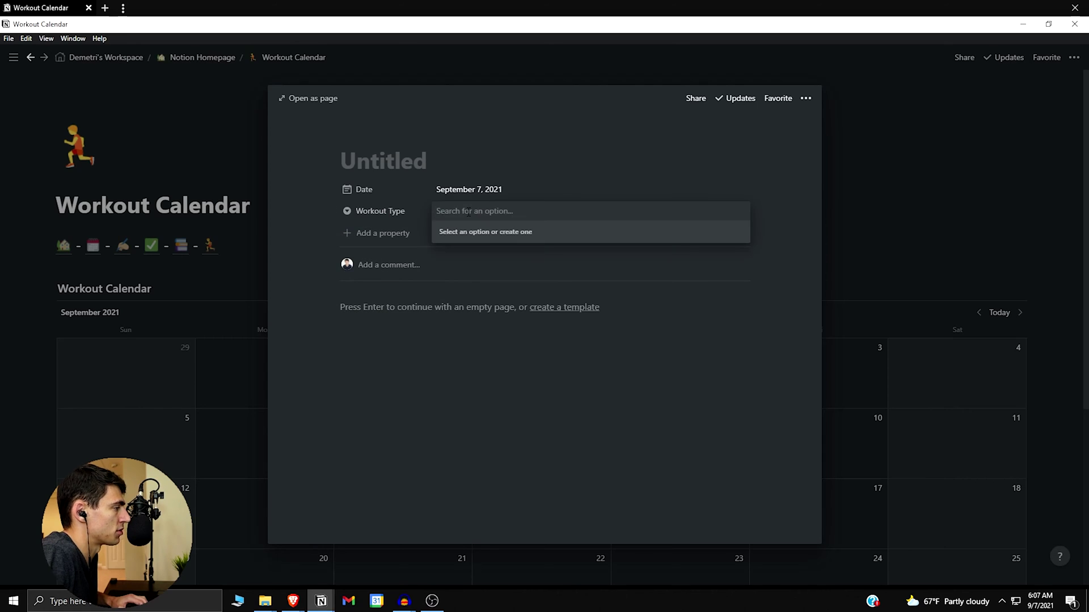
pyautogui.write('Cardio')
pyautogui.press('Return')
pyautogui.click(468, 216)
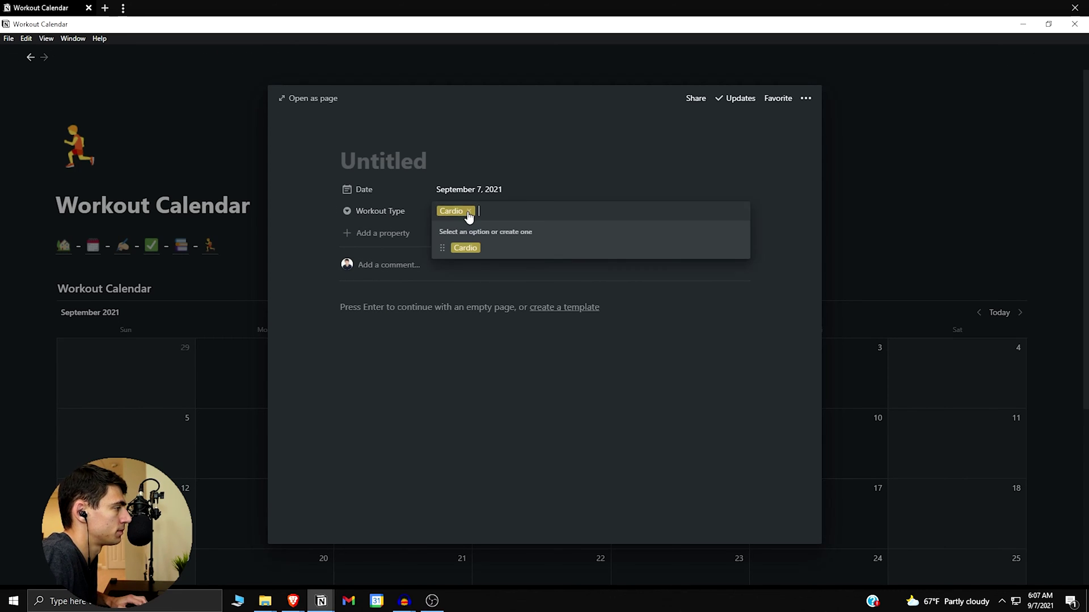
pyautogui.write('Strength')
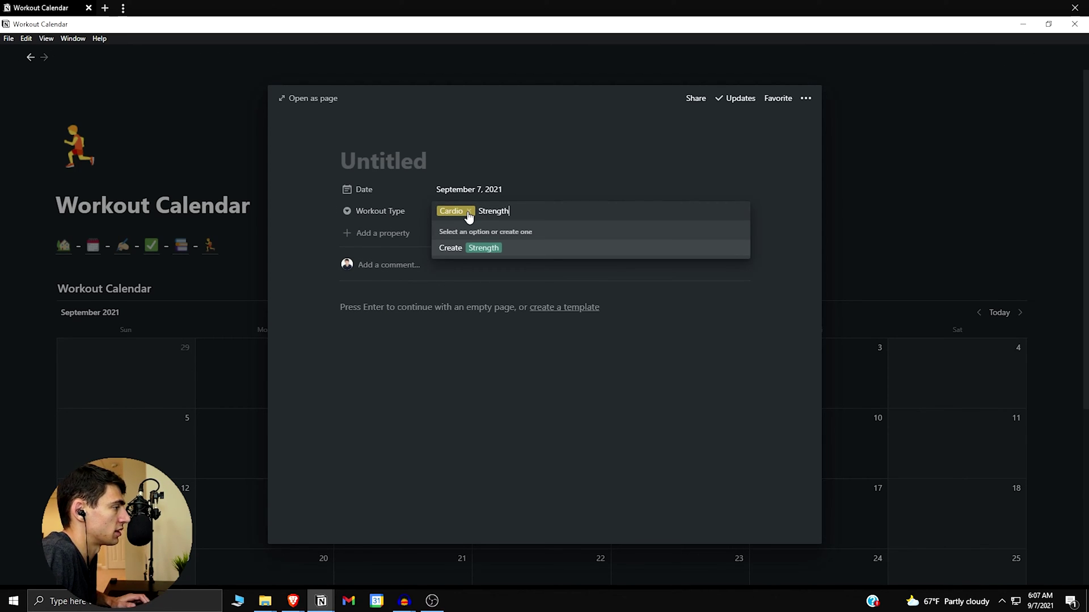
pyautogui.press('Return')
pyautogui.click(468, 216)
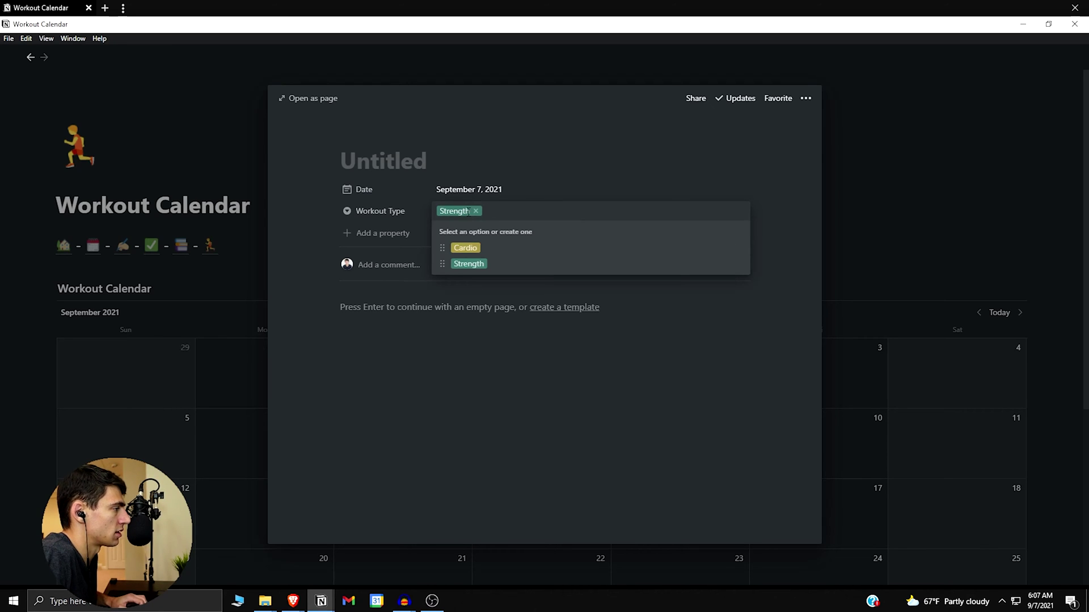
pyautogui.write('Core')
pyautogui.press('Return')
# Step: Colour the Core option orange and add a new empty property
pyautogui.click(467, 216)
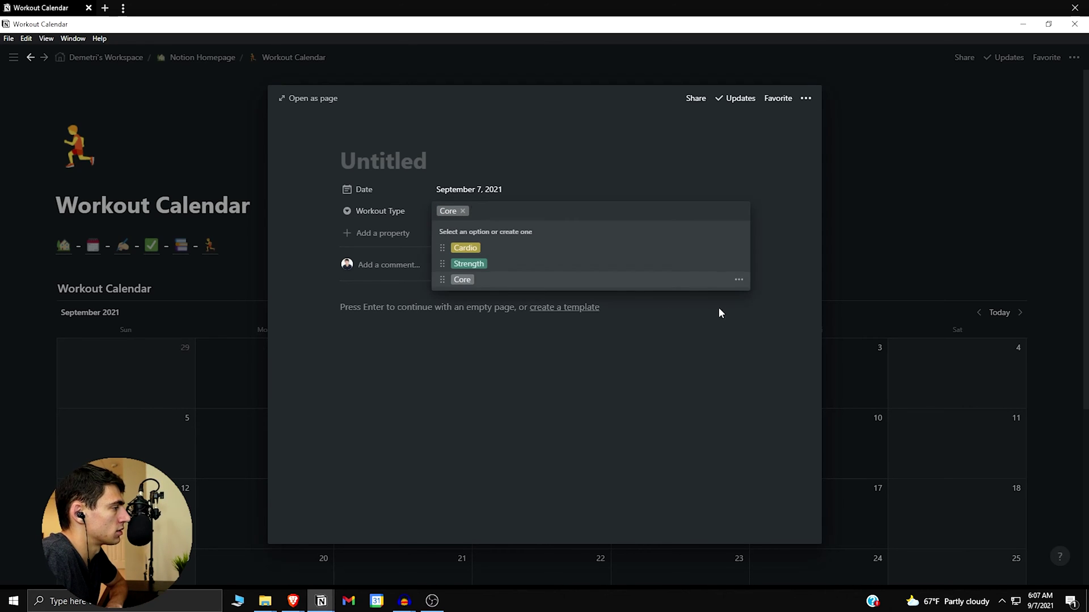
pyautogui.click(738, 280)
pyautogui.click(718, 414)
pyautogui.press('Escape')
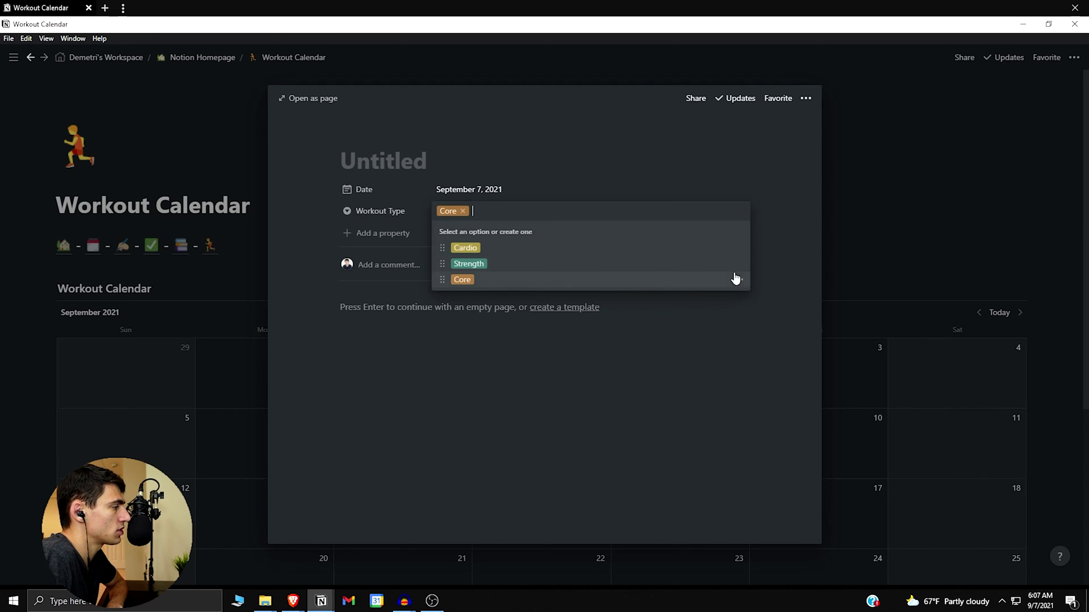
pyautogui.click(464, 164)
pyautogui.click(382, 233)
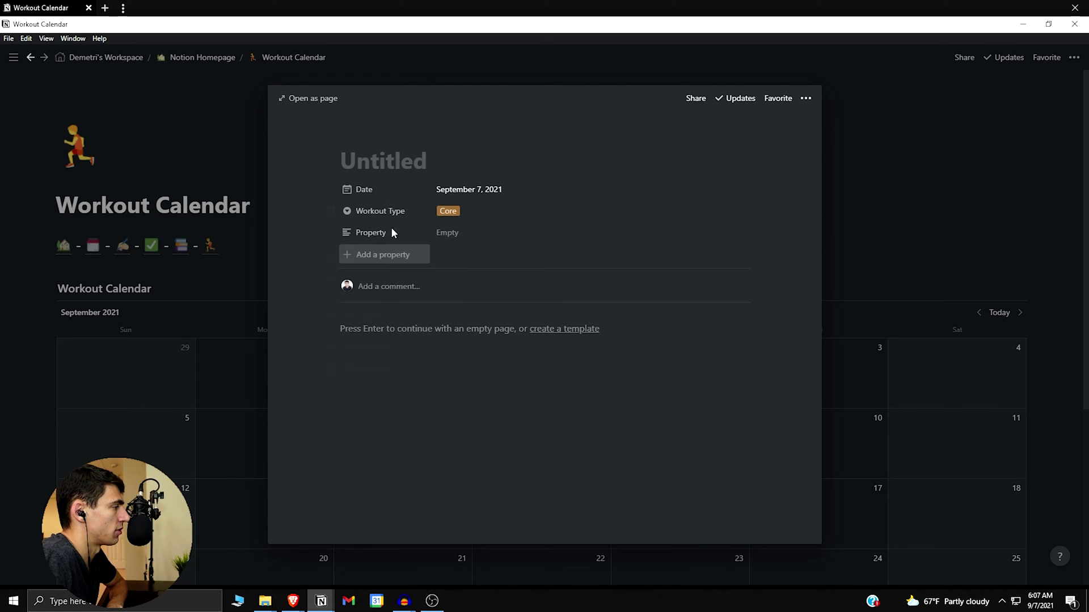
# Step: Make the new property a Number named 'Workout Time'
pyautogui.click(393, 234)
pyautogui.moveTo(425, 295)
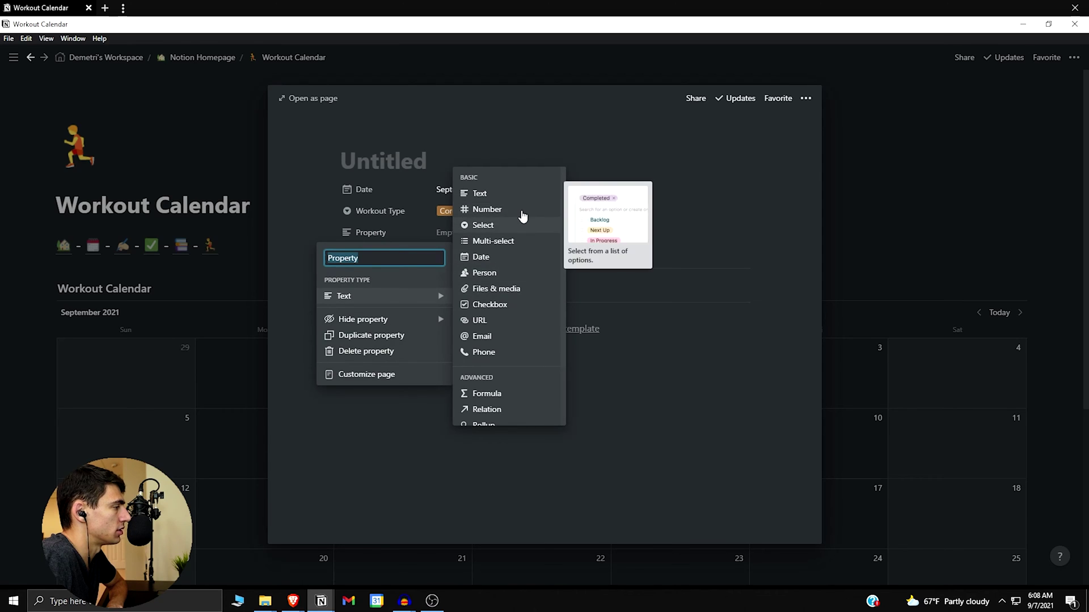
pyautogui.click(487, 209)
pyautogui.click(395, 233)
pyautogui.write('Workou')
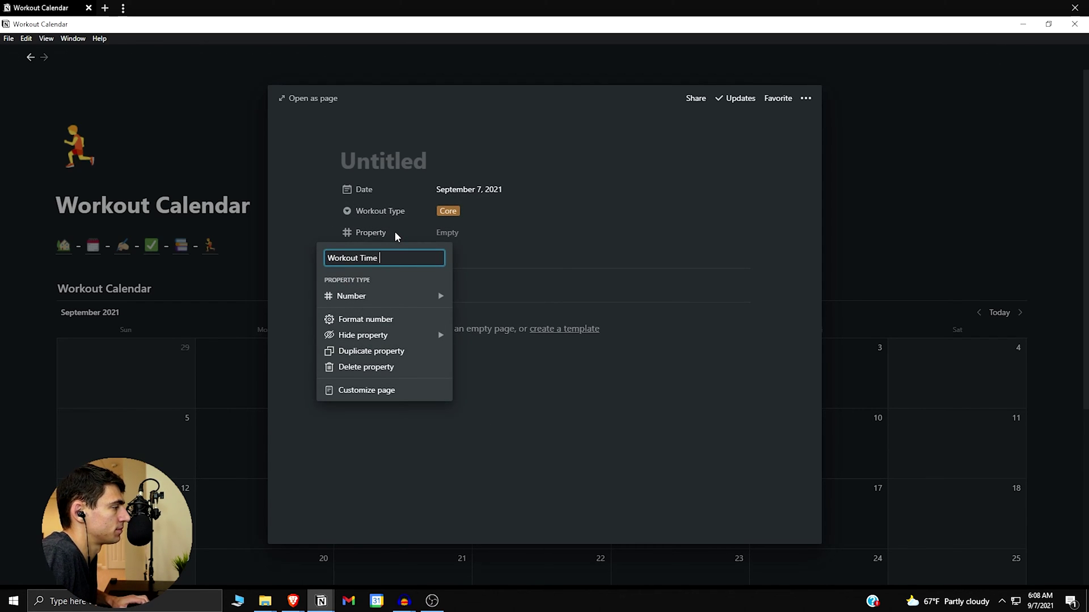
pyautogui.write('t Time')
pyautogui.press('Return')
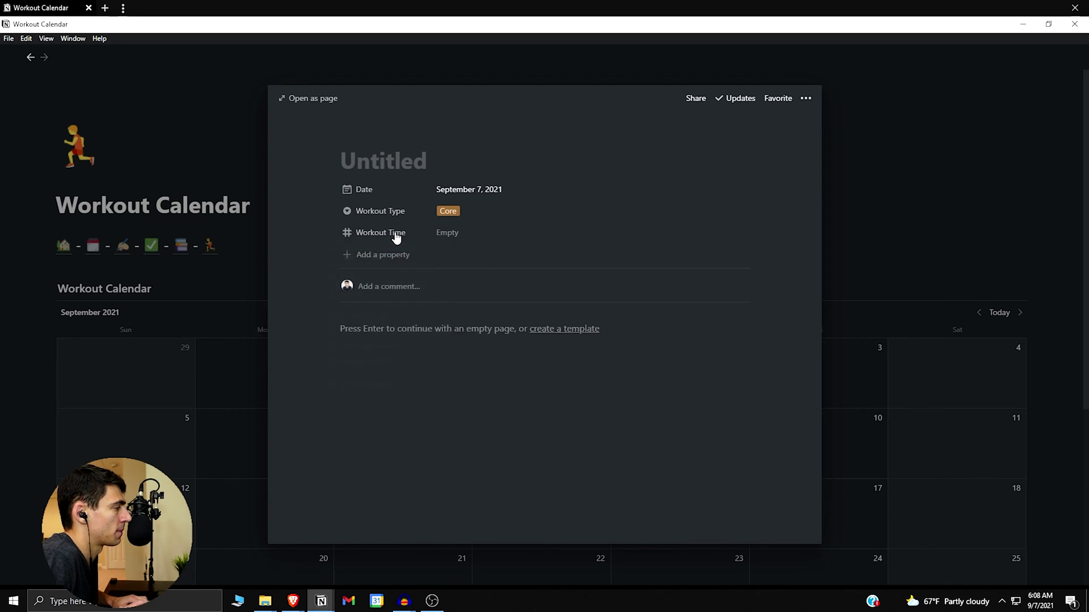
# Step: Add a 'Planned Distance' Number property
pyautogui.click(381, 251)
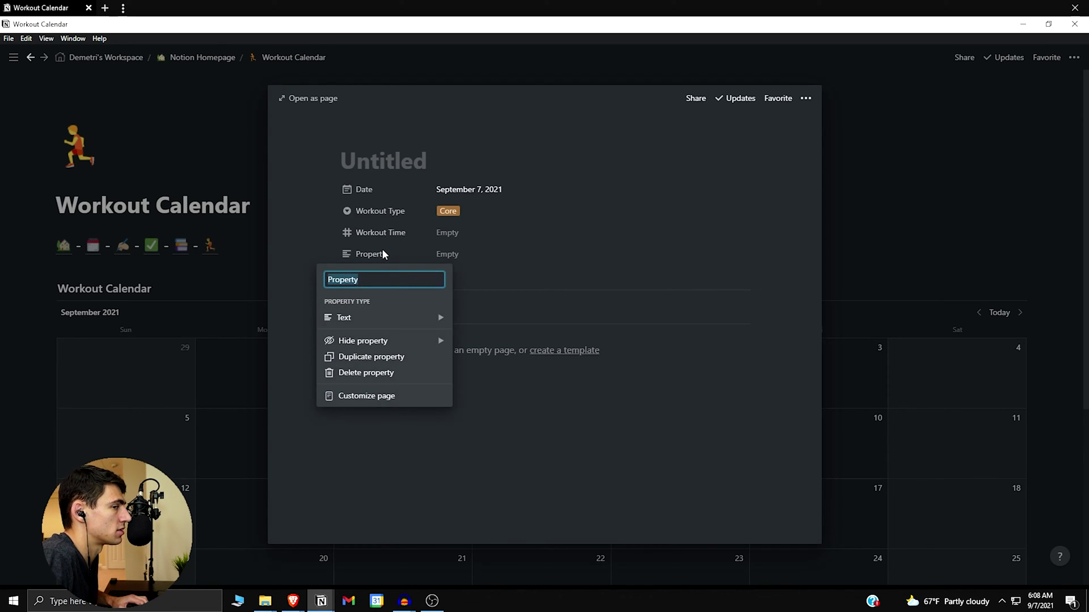
pyautogui.write('Planned Distance')
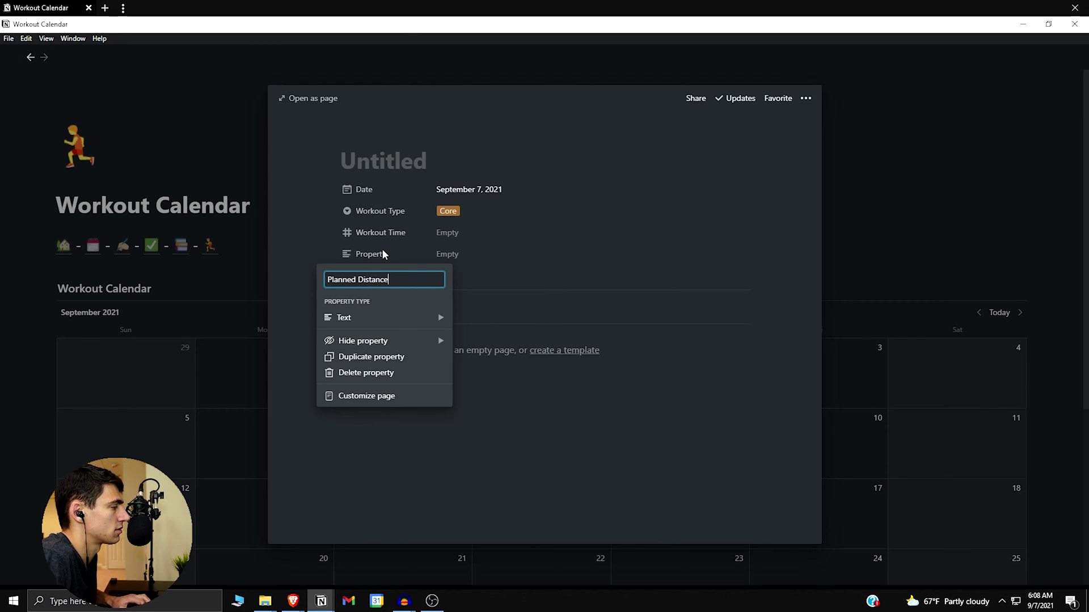
pyautogui.press('Return')
pyautogui.click(382, 252)
pyautogui.moveTo(455, 317)
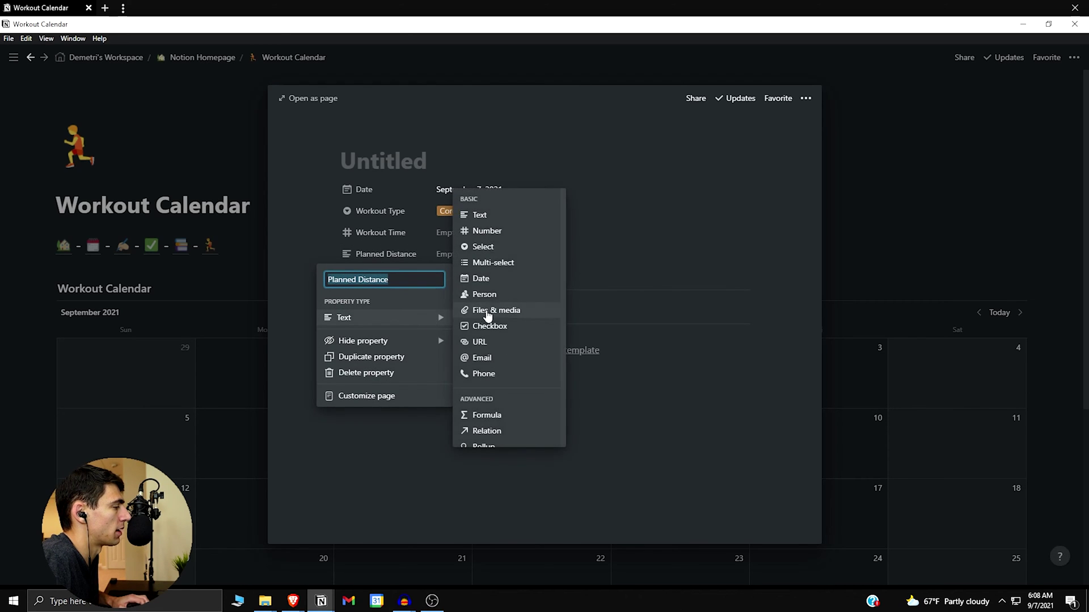
pyautogui.click(479, 231)
# Step: Add an 'Actual Distance' Number property
pyautogui.click(385, 275)
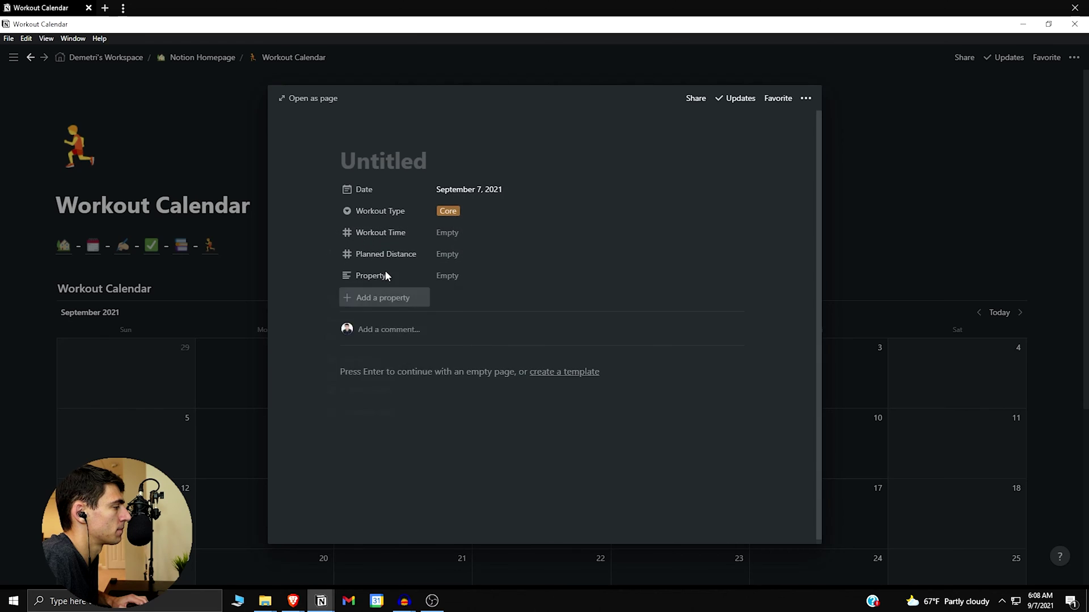
pyautogui.write('tual Distance')
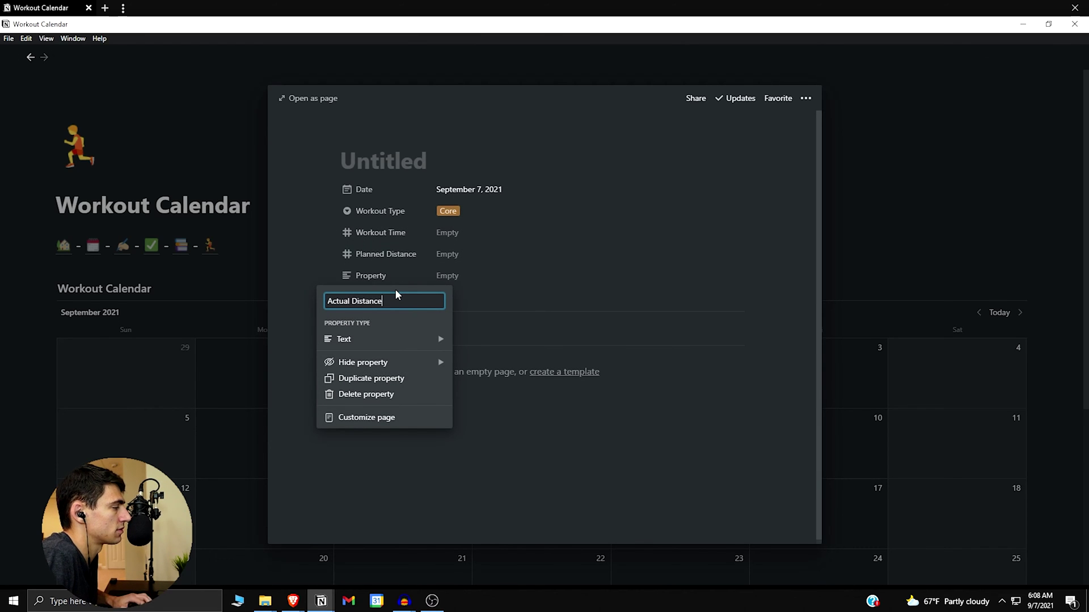
pyautogui.press('Return')
pyautogui.click(406, 276)
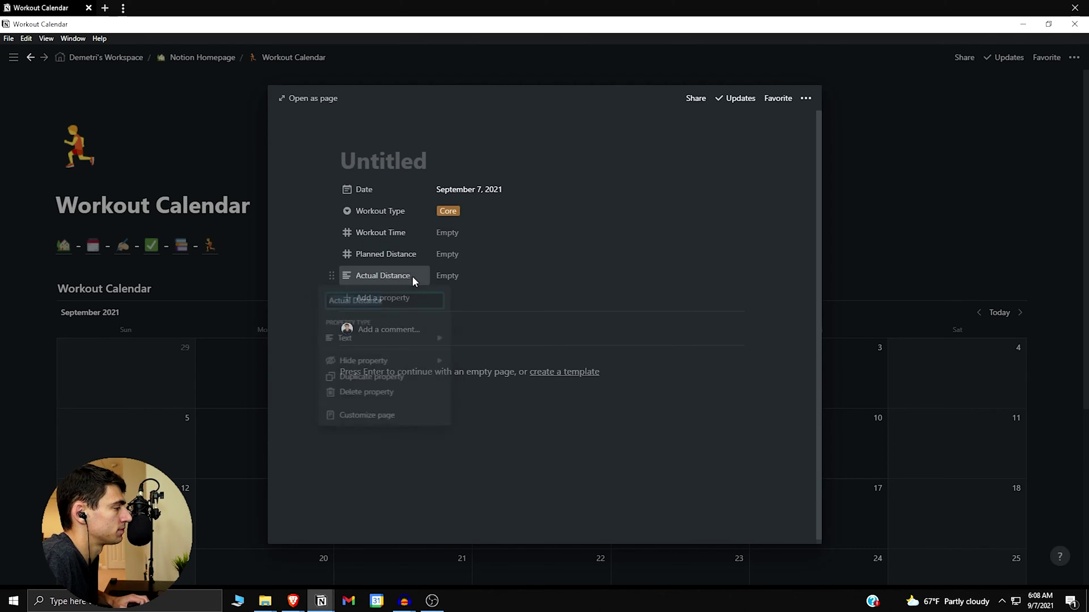
pyautogui.moveTo(420, 340)
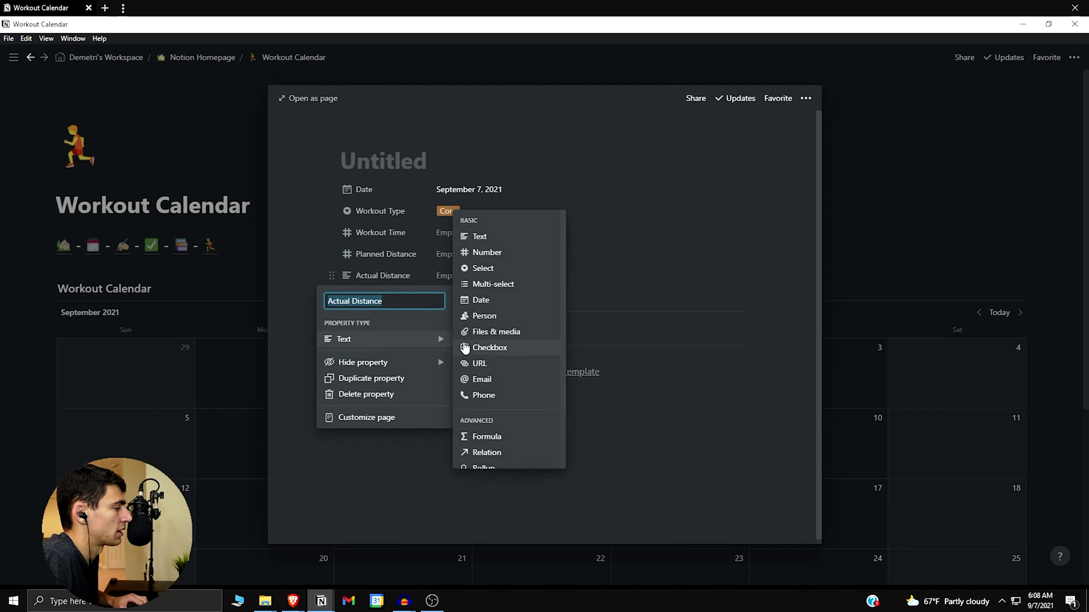
pyautogui.click(482, 252)
# Step: Add two more Number properties to the entry
pyautogui.click(376, 297)
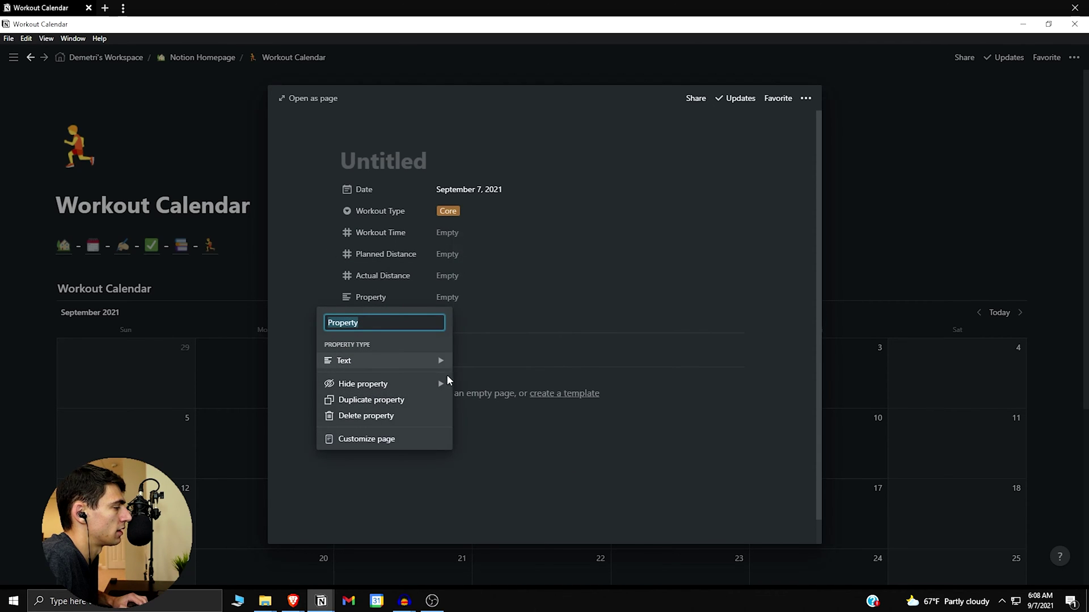
pyautogui.moveTo(446, 363)
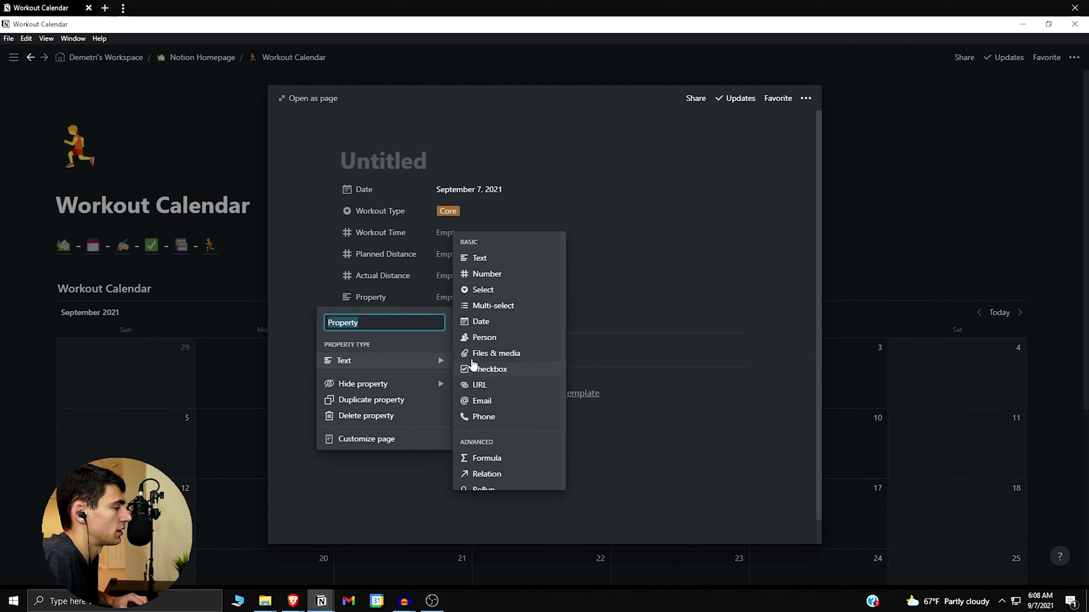
pyautogui.click(514, 276)
pyautogui.click(394, 321)
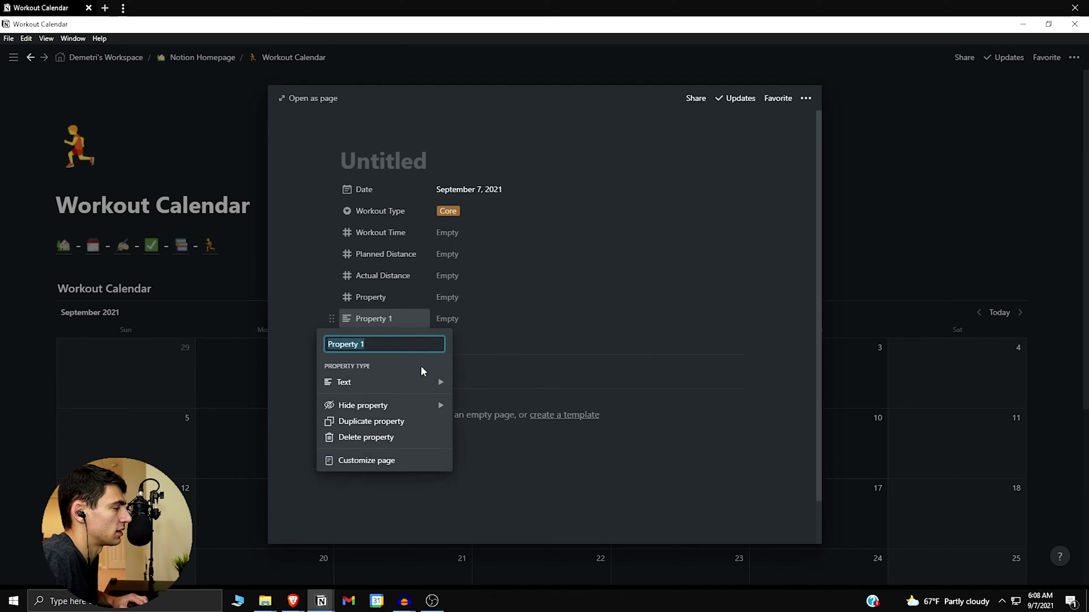
pyautogui.moveTo(440, 382)
pyautogui.click(501, 297)
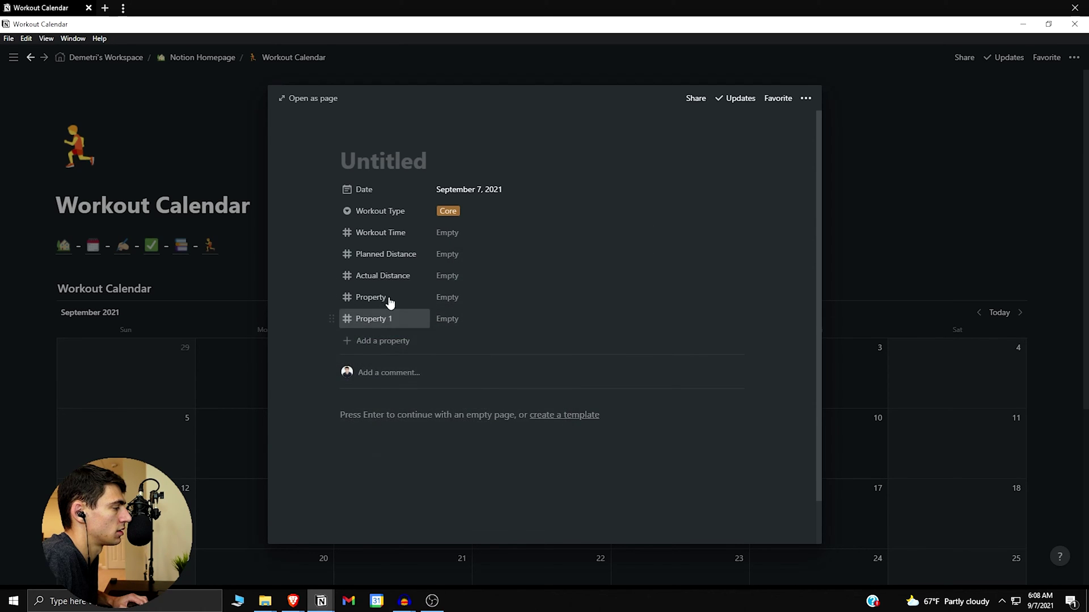
# Step: Rename the two new Number properties to 'Planned Reps' and 'Actual Reps'
pyautogui.click(386, 294)
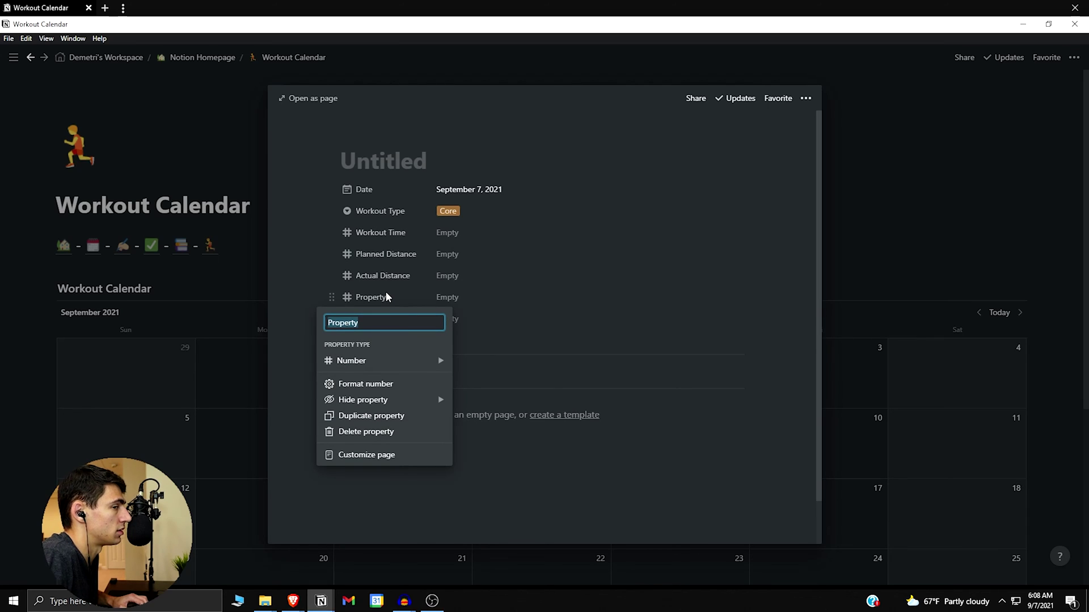
pyautogui.write('Plann')
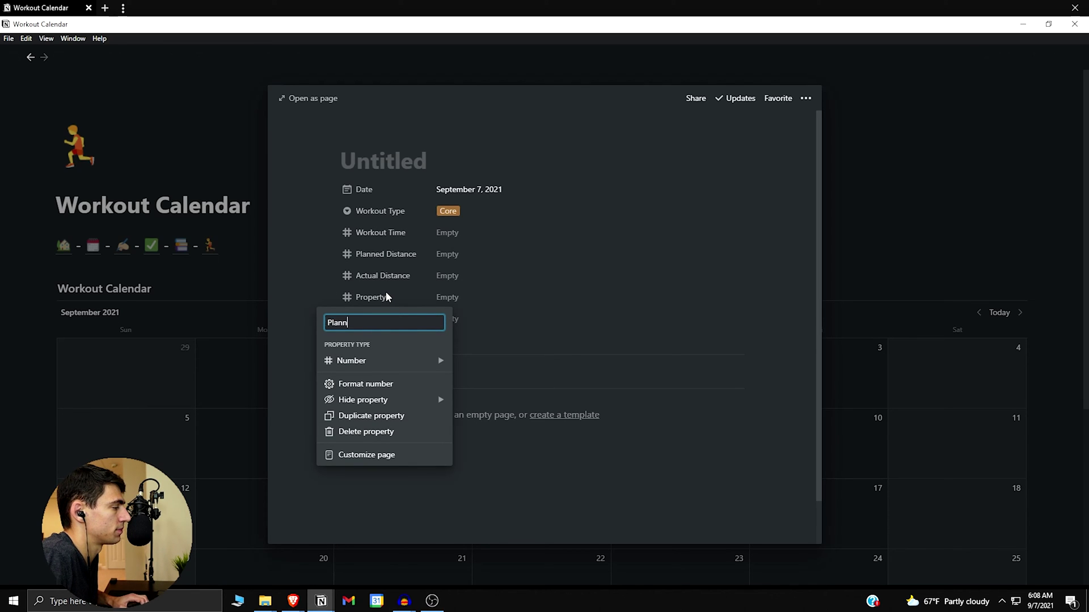
pyautogui.write('ed Reps')
pyautogui.press('Return')
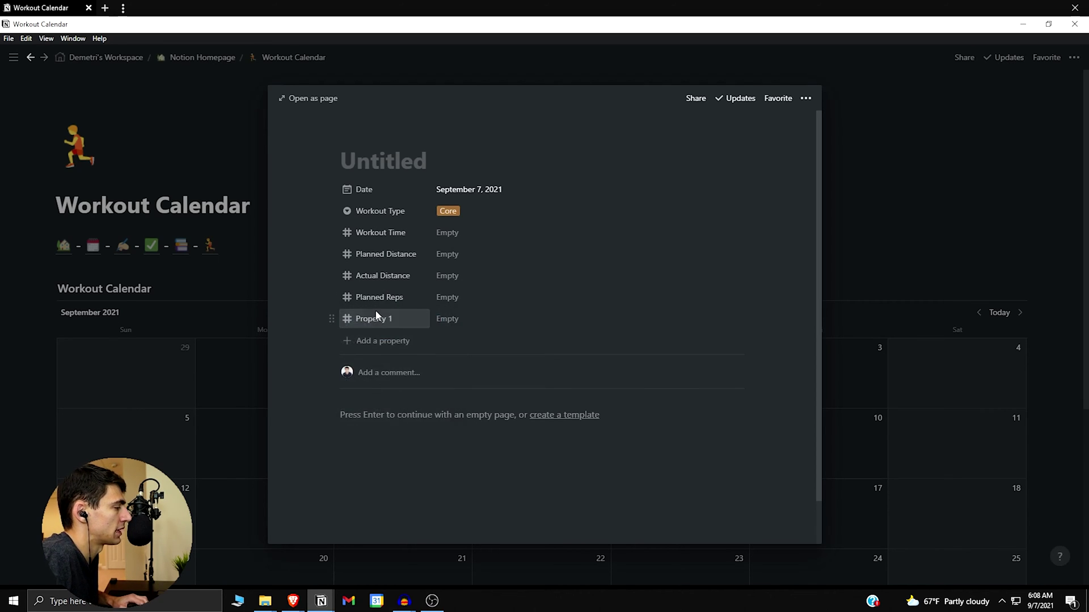
pyautogui.click(377, 316)
pyautogui.press('BackSpace')
pyautogui.write('A')
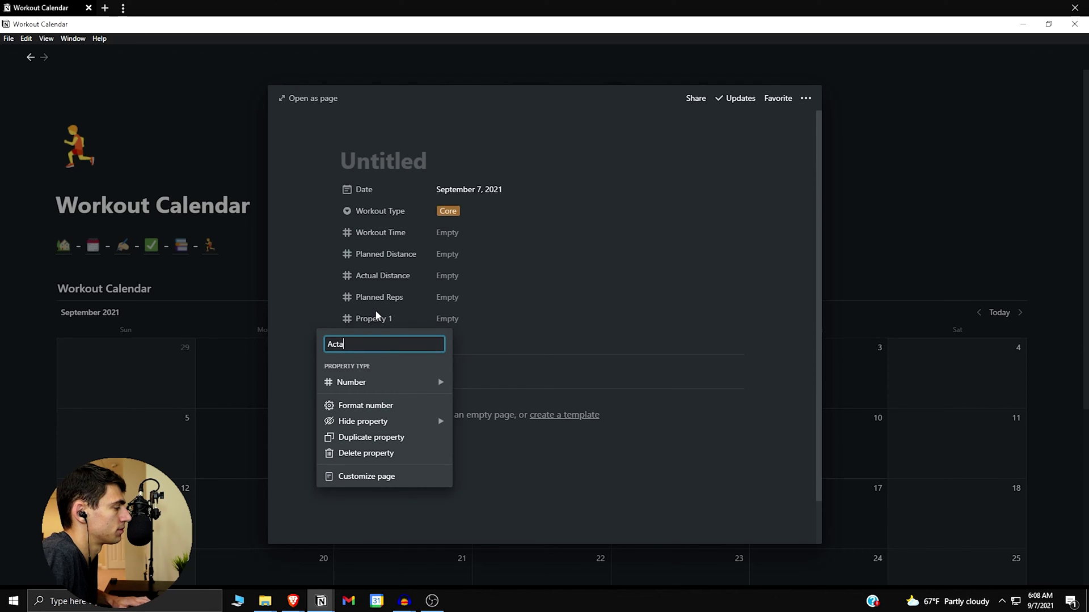
pyautogui.write('ctual Reps')
pyautogui.press('Return')
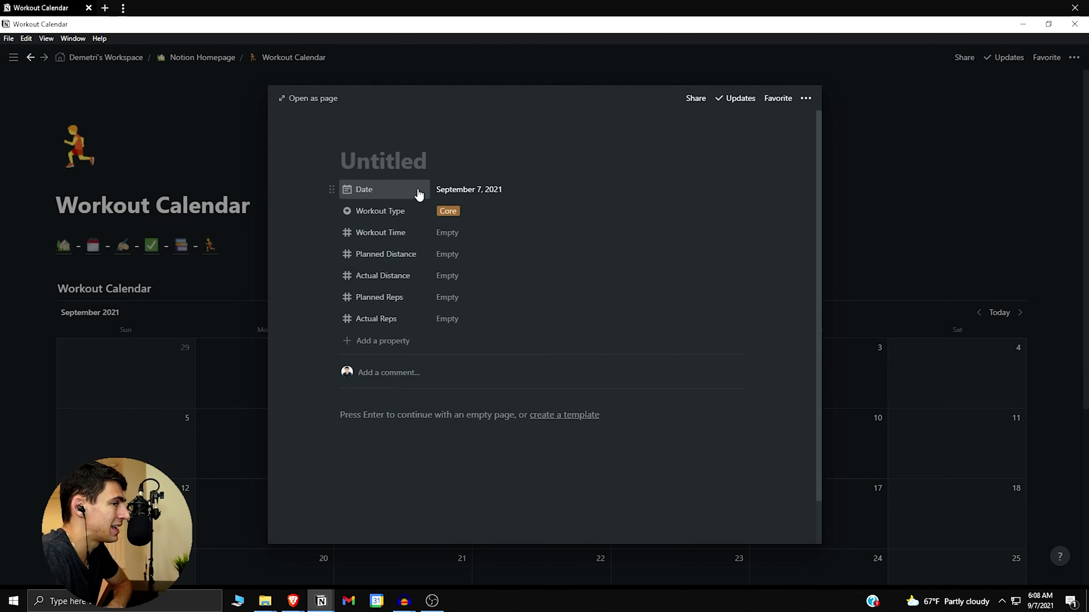
pyautogui.click(466, 212)
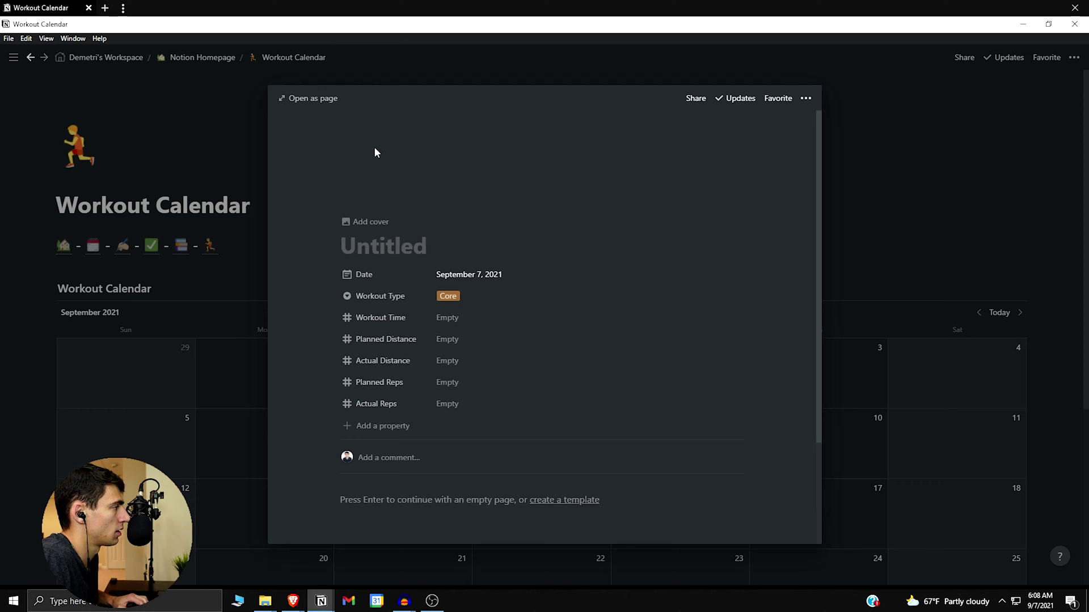
# Step: Give the Untitled workout entry a page icon and bring up the emoji picker
pyautogui.click(353, 221)
pyautogui.click(369, 187)
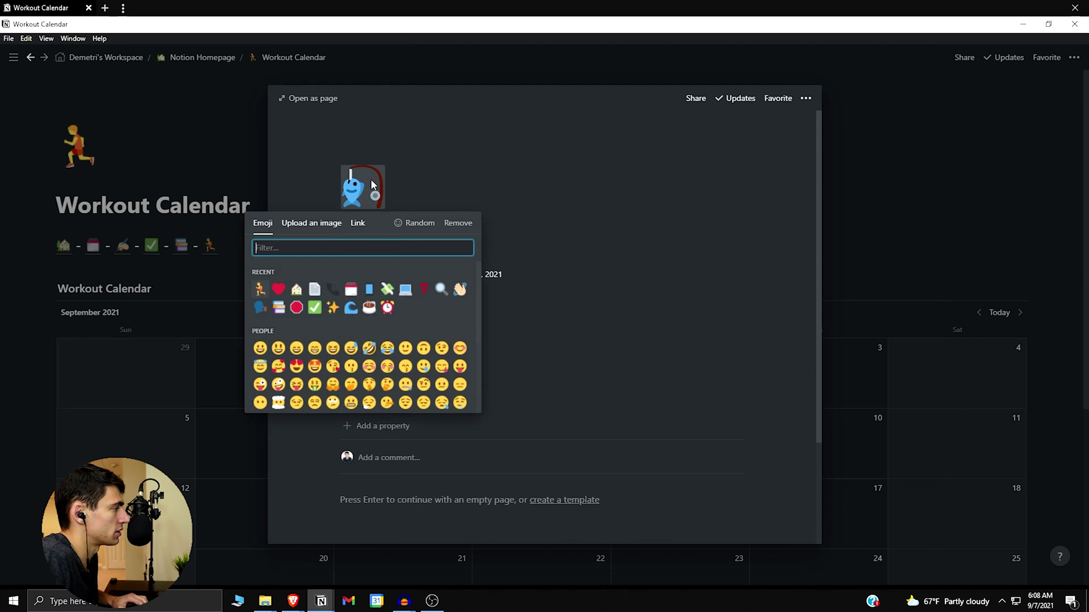
# Step: Set the entry's icon to the yellow flexed biceps emoji, found by searching 'flex'
pyautogui.write('Abs')
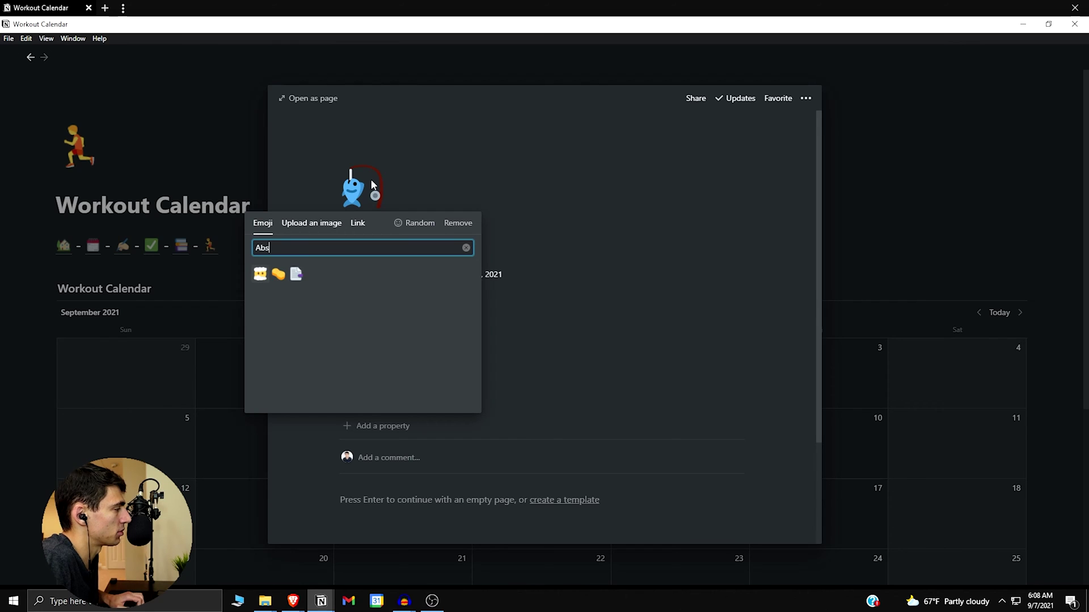
pyautogui.press('BackSpace')
pyautogui.press('BackSpace')
pyautogui.press('BackSpace')
pyautogui.write('stren')
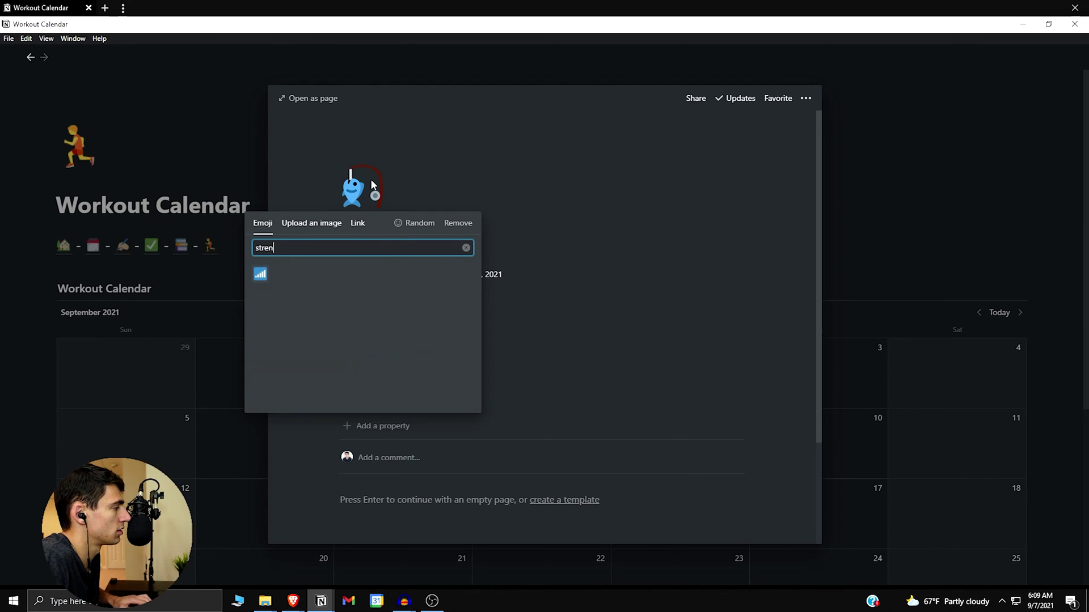
pyautogui.write('g')
pyautogui.press('BackSpace')
pyautogui.press('BackSpace')
pyautogui.press('BackSpace')
pyautogui.press('BackSpace')
pyautogui.press('BackSpace')
pyautogui.press('BackSpace')
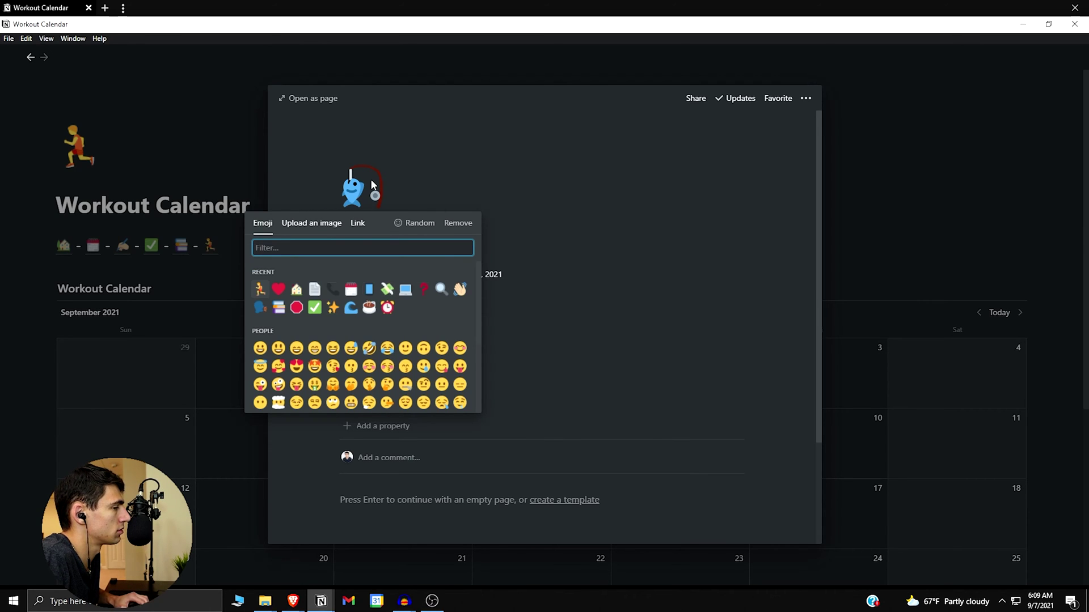
pyautogui.write('workout')
pyautogui.press('BackSpace')
pyautogui.press('BackSpace')
pyautogui.press('BackSpace')
pyautogui.press('BackSpace')
pyautogui.press('BackSpace')
pyautogui.press('BackSpace')
pyautogui.press('BackSpace')
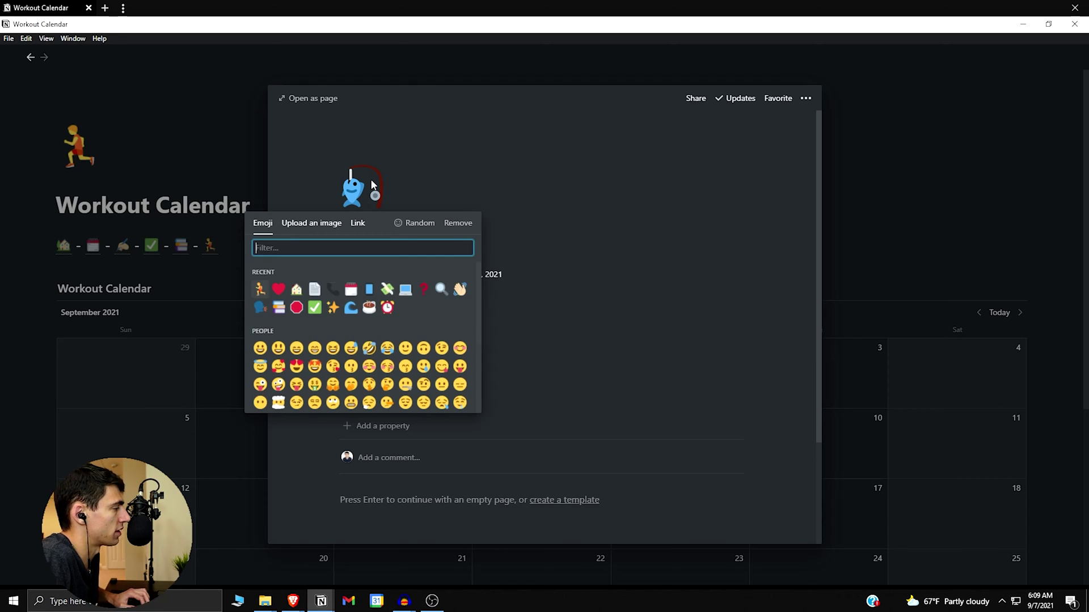
pyautogui.write('flex')
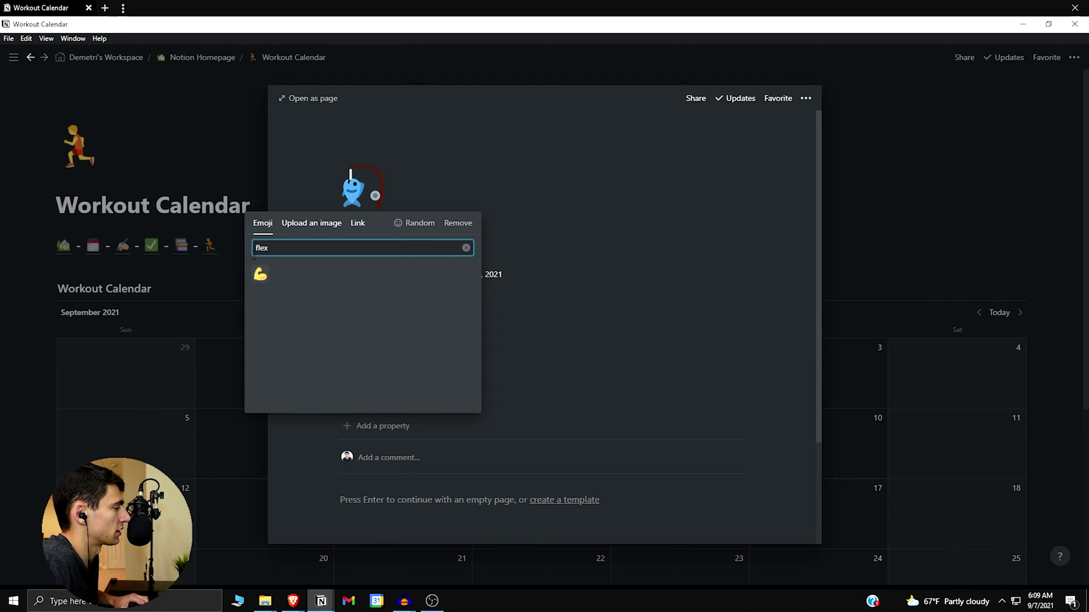
pyautogui.click(262, 276)
pyautogui.click(214, 297)
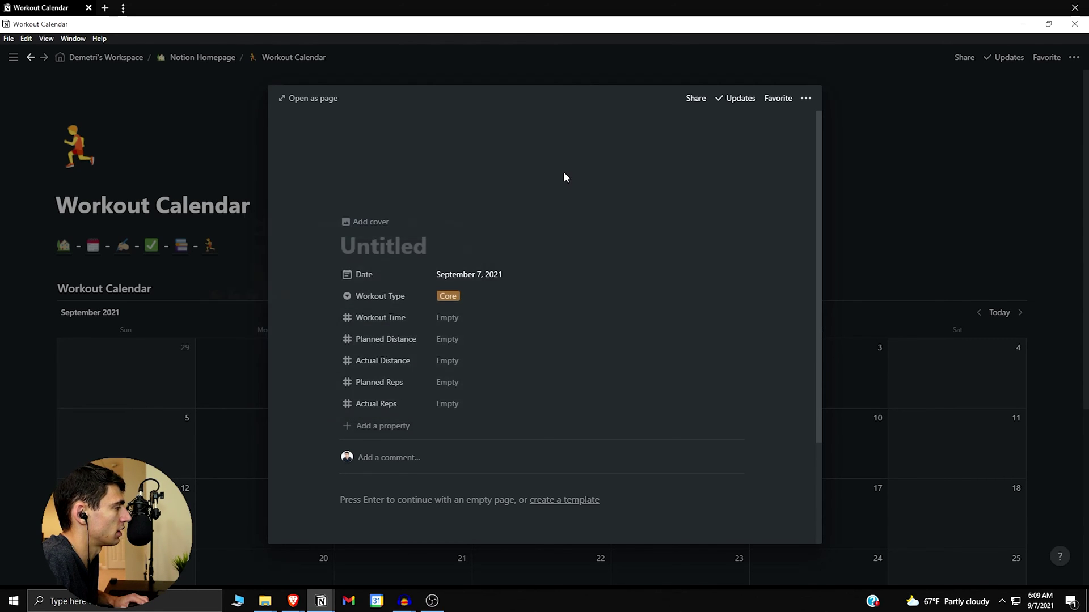
# Step: Title the entry Core Training and start a new Workout Calendar template
pyautogui.click(414, 257)
pyautogui.write('Core Training')
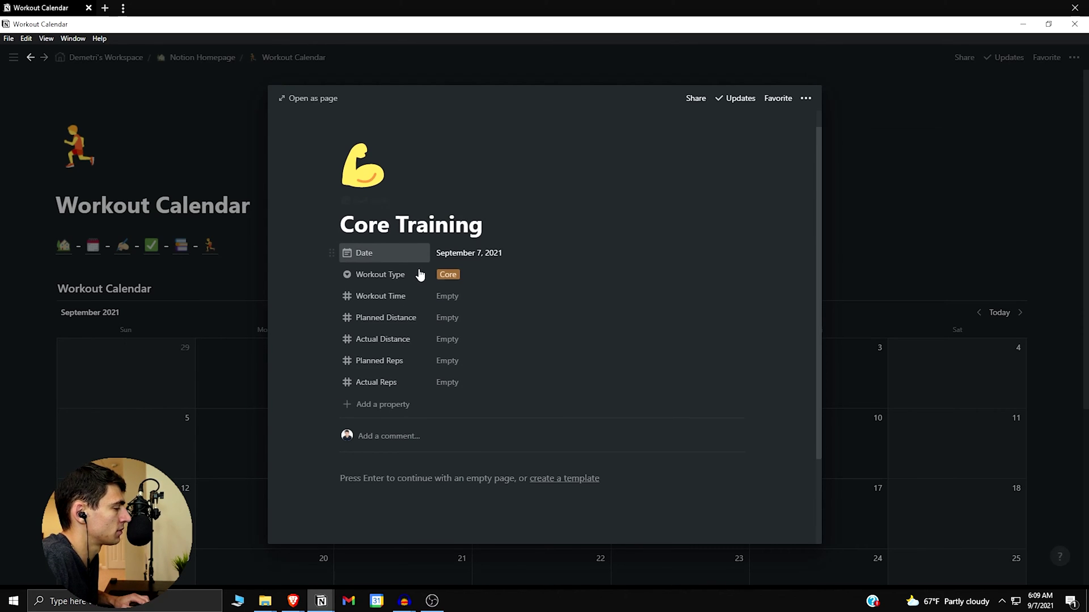
pyautogui.click(572, 449)
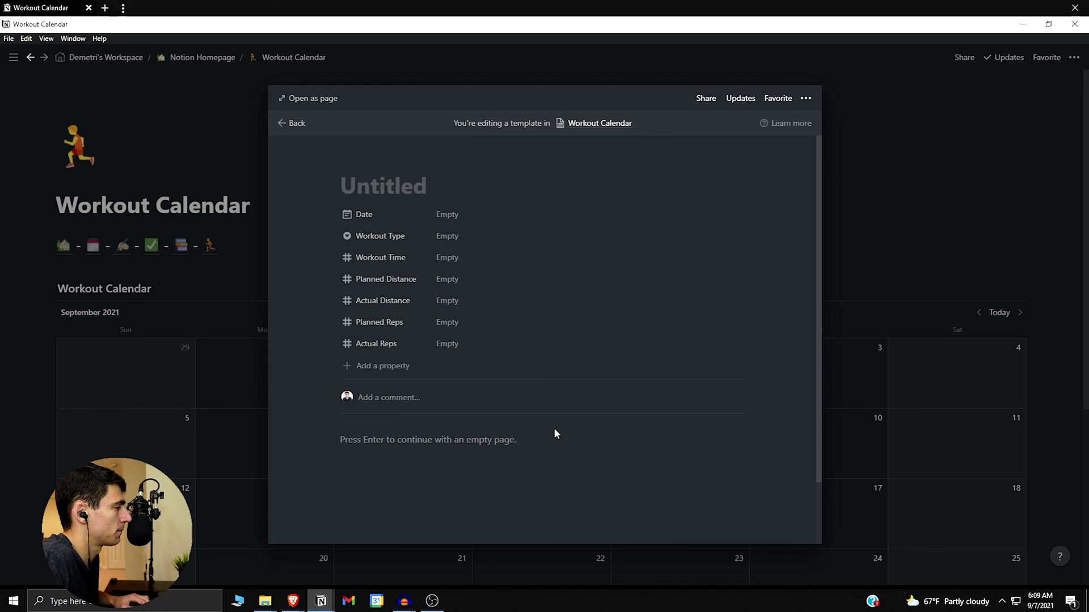
# Step: Give the template the yellow biceps icon, title Core Training, and Workout Type Core
pyautogui.click(377, 161)
pyautogui.click(365, 212)
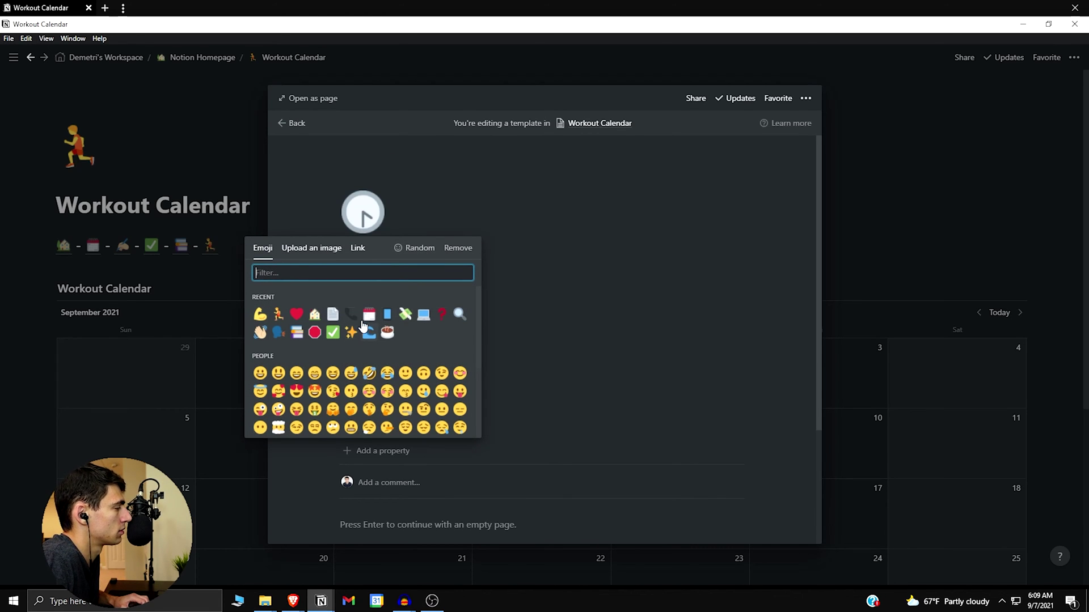
pyautogui.rightClick(259, 314)
pyautogui.click(214, 335)
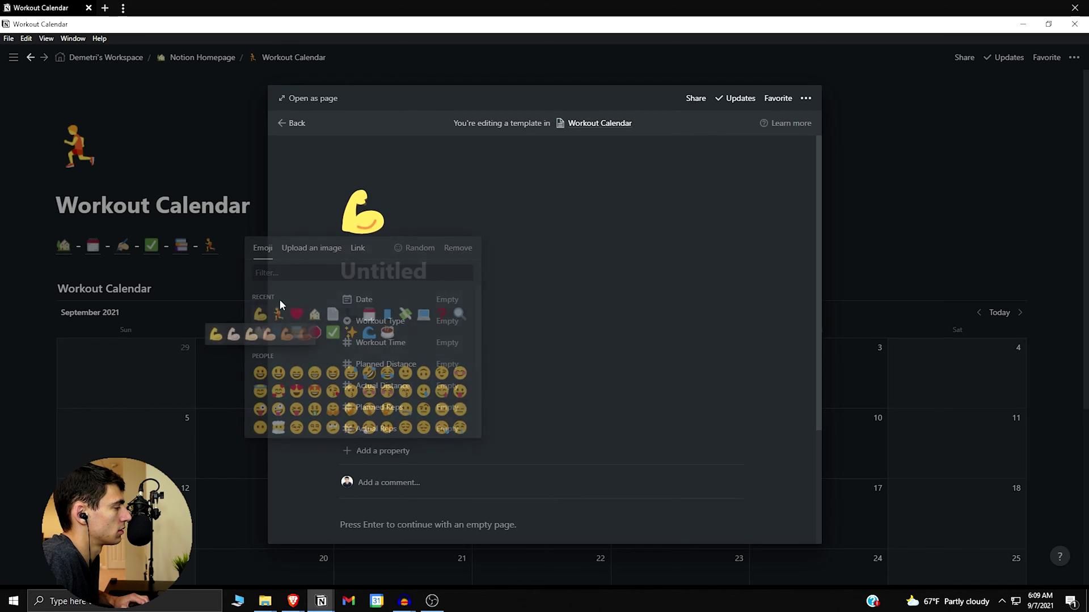
pyautogui.write('Core Training')
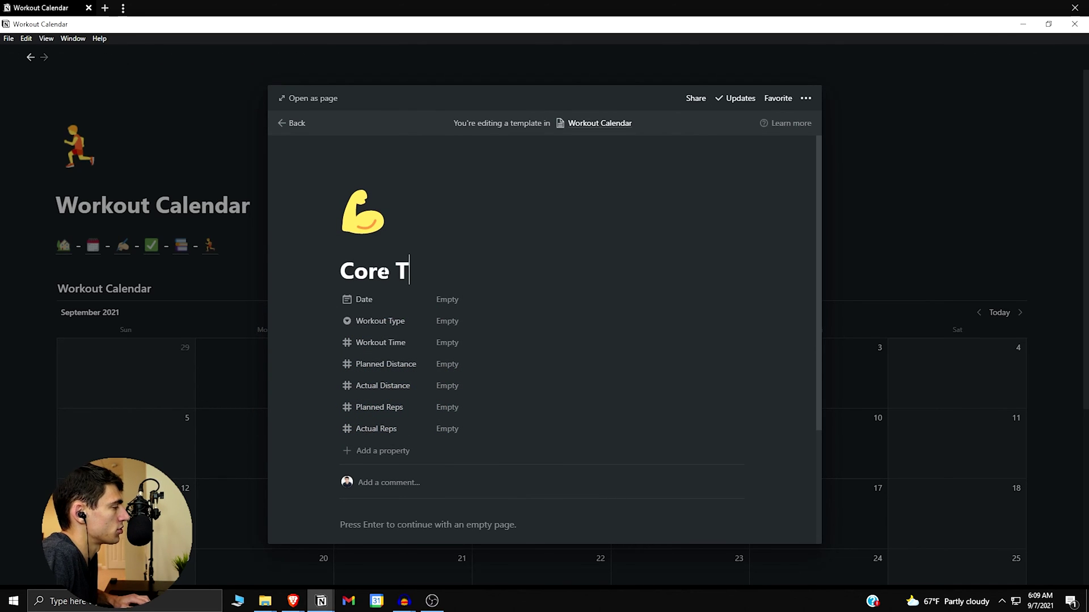
pyautogui.click(452, 322)
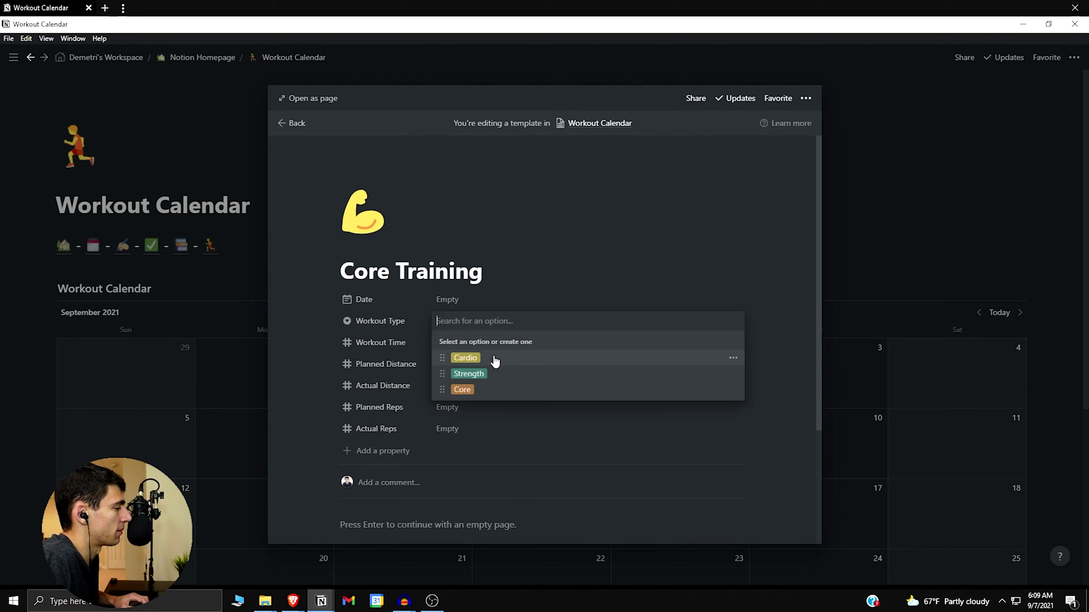
pyautogui.click(493, 390)
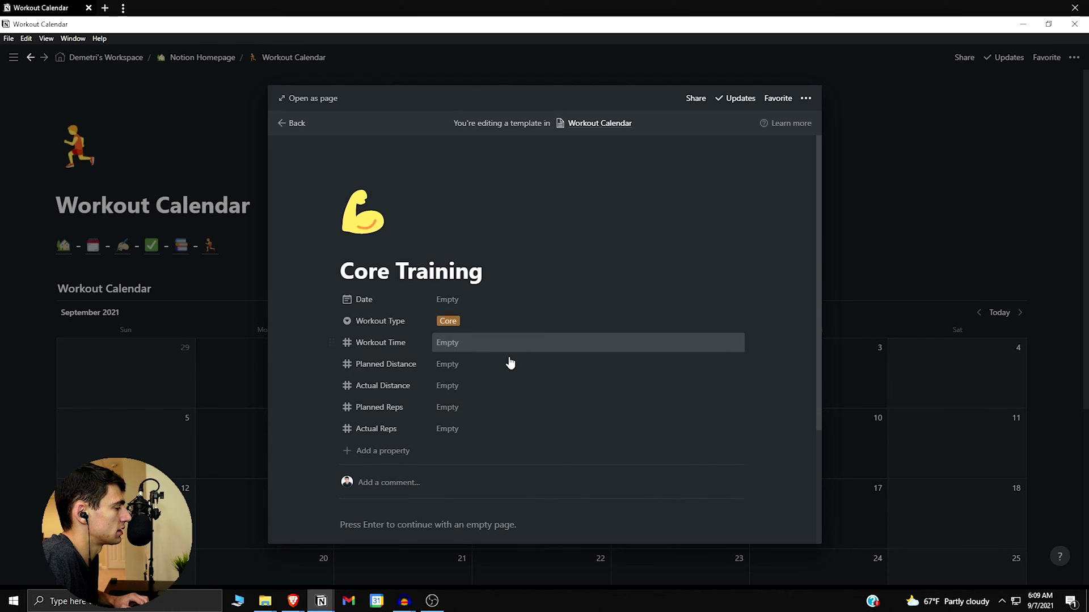
# Step: Add a 'Workout Details' Heading 3, a divider and a to-do, then close the template
pyautogui.scroll(-2, 499, 397)
pyautogui.click(522, 413)
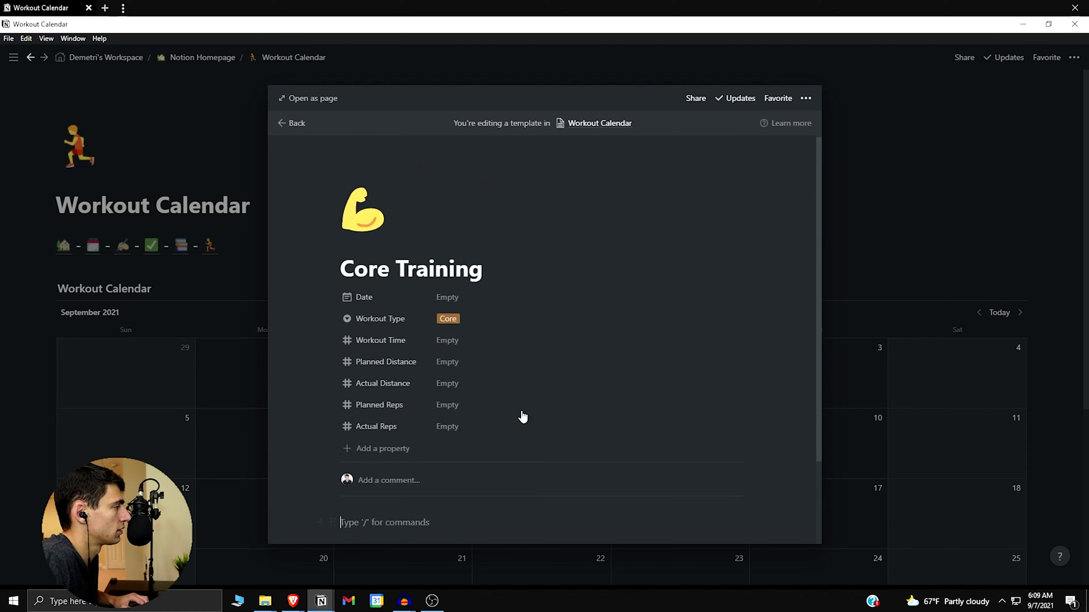
pyautogui.write('/h3')
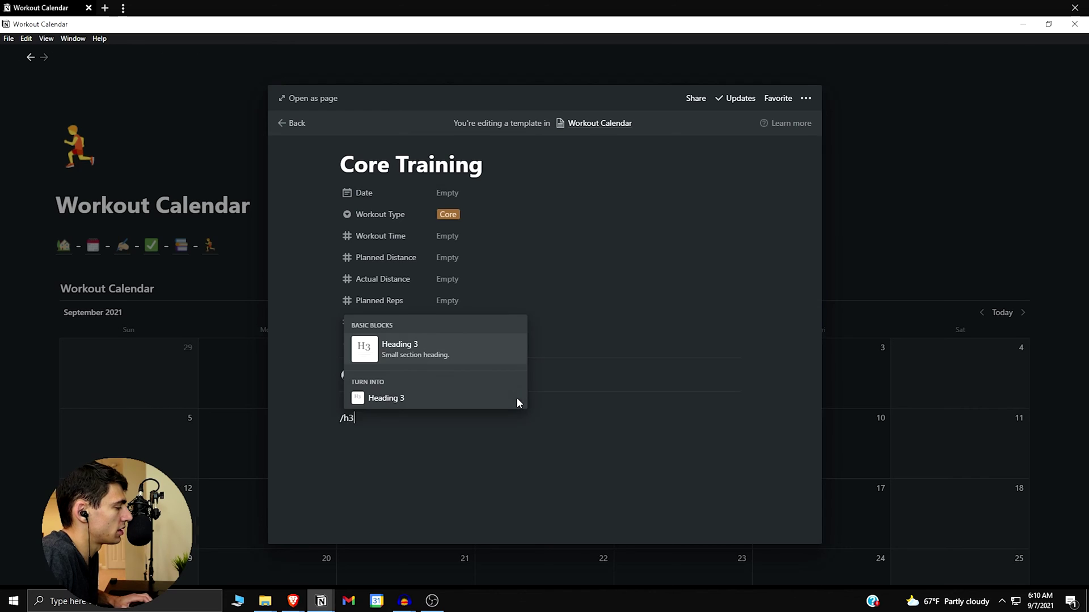
pyautogui.press('Return')
pyautogui.write('Workout Details:')
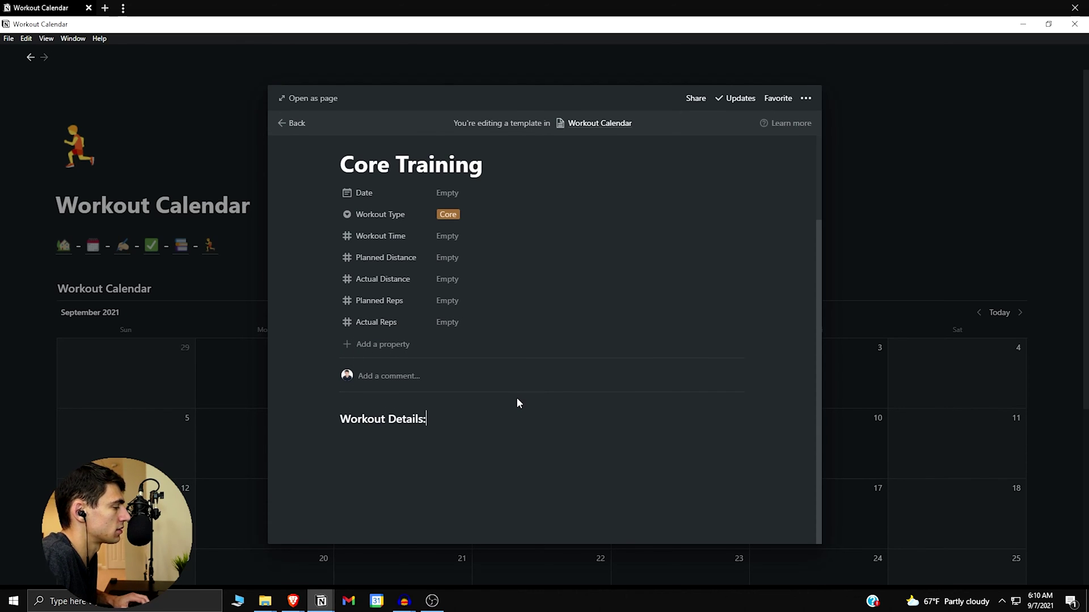
pyautogui.press('Return')
pyautogui.write('/div')
pyautogui.press('Return')
pyautogui.write('/to')
pyautogui.press('Return')
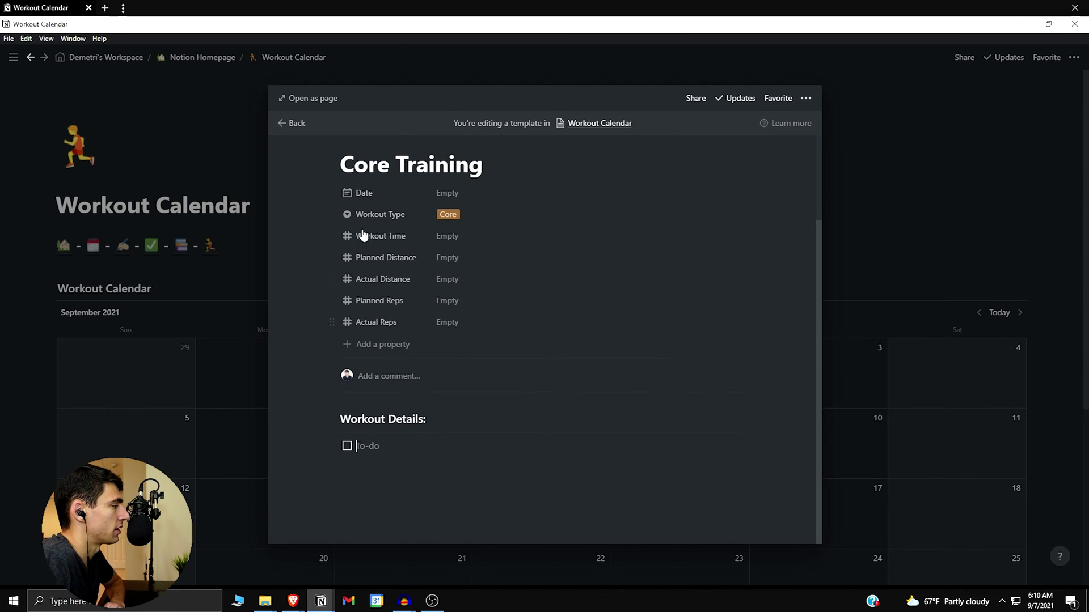
pyautogui.click(363, 141)
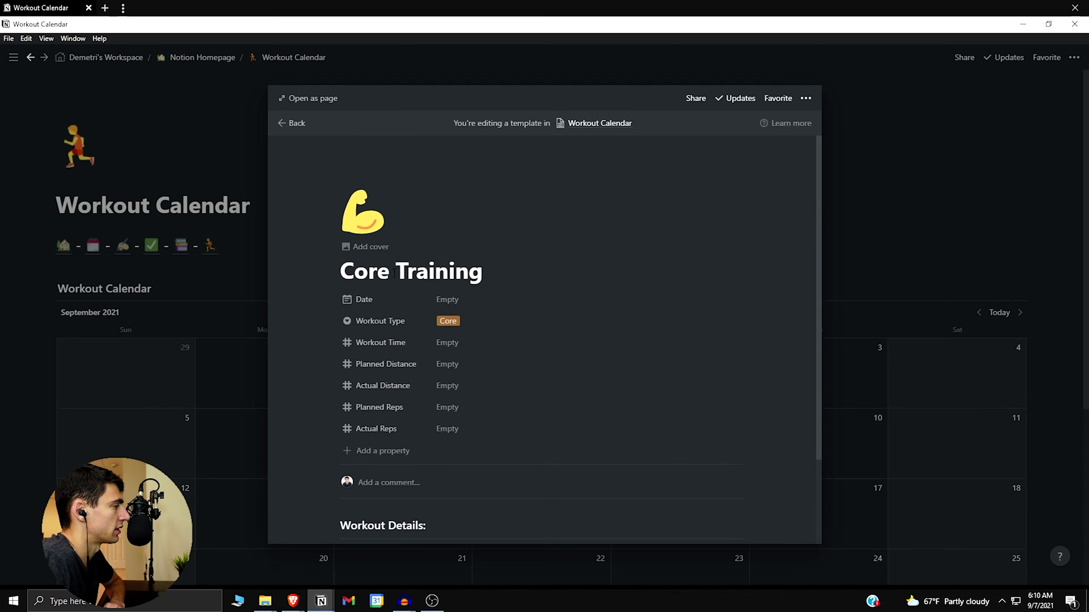
pyautogui.click(204, 365)
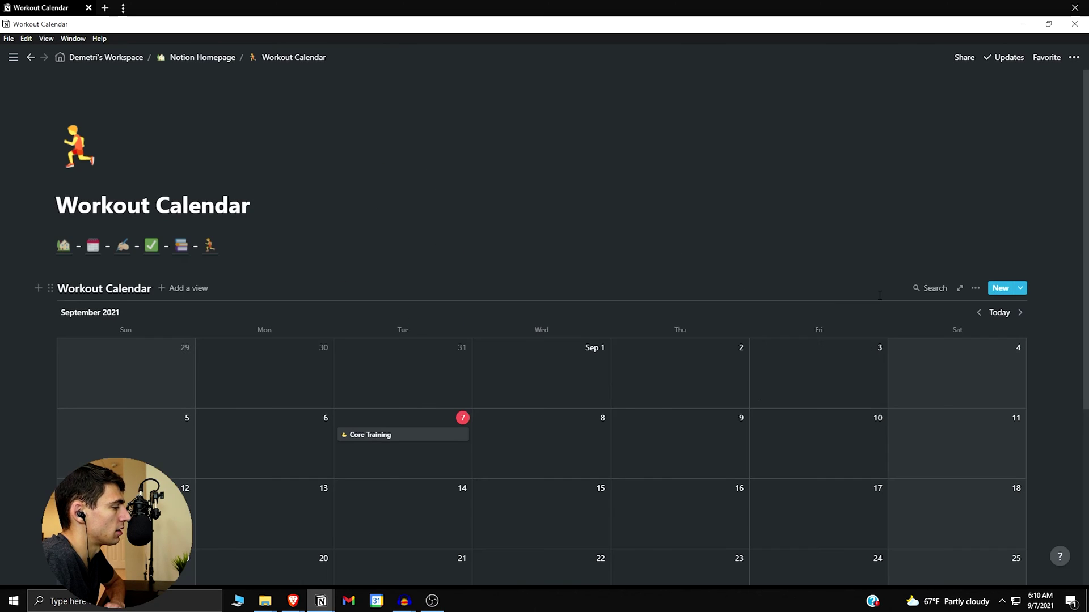
# Step: Duplicate the Core Training template and change its Workout Type to Strength
pyautogui.click(1021, 288)
pyautogui.click(1069, 330)
pyautogui.click(998, 331)
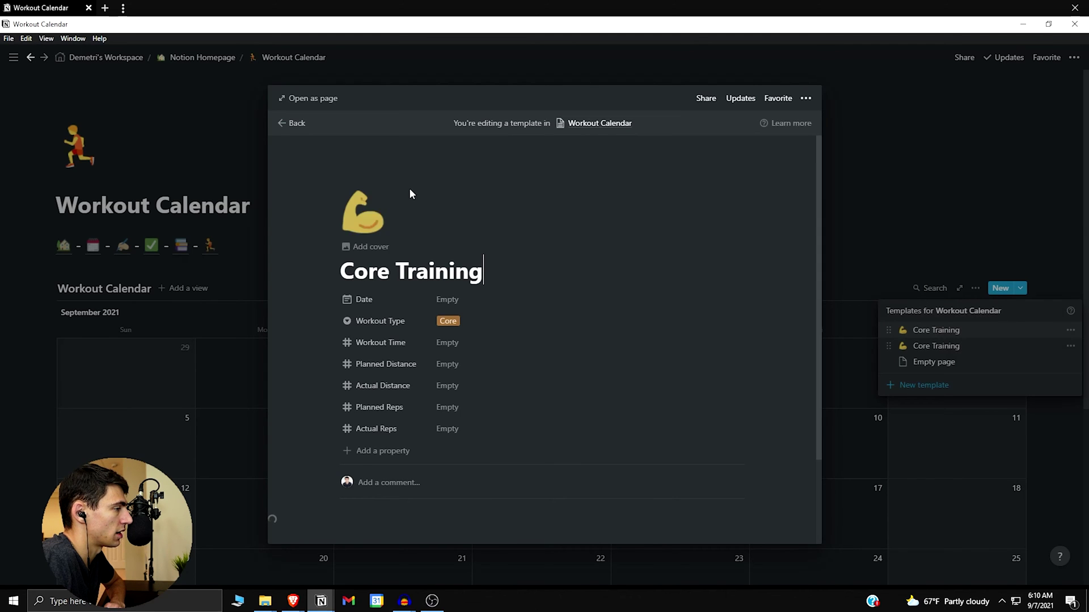
pyautogui.click(470, 322)
pyautogui.click(463, 321)
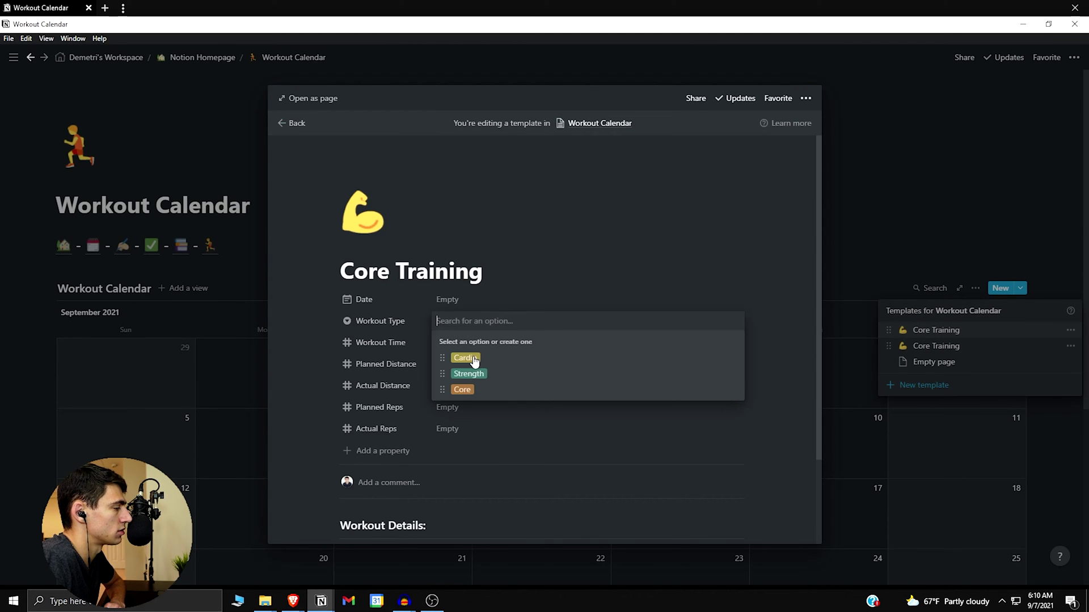
pyautogui.click(478, 374)
# Step: Switch the copy's icon to the weightlifter emoji and rename it Strength Training
pyautogui.click(386, 260)
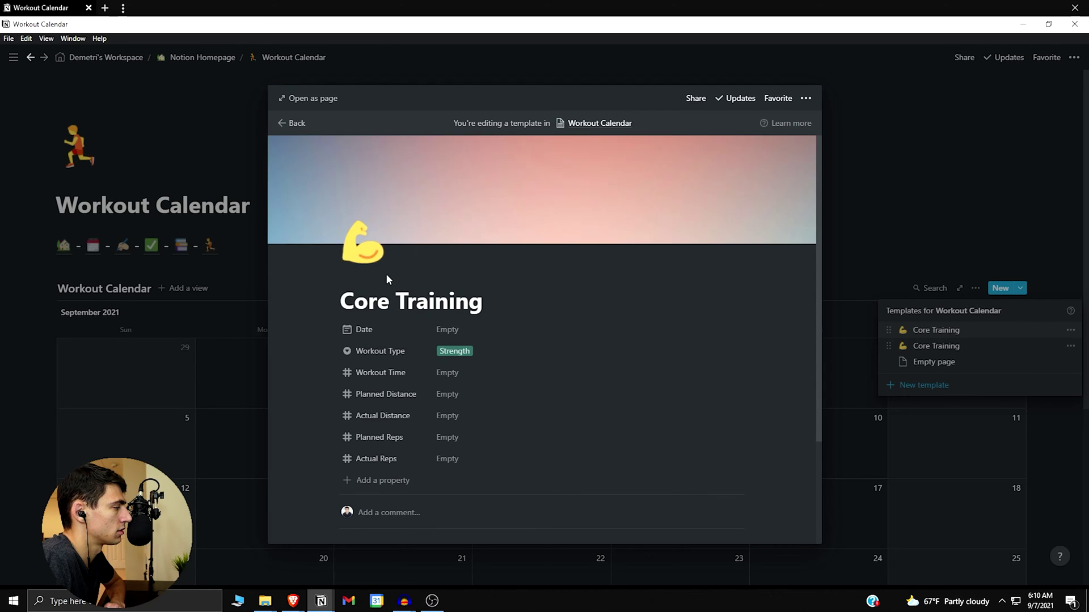
pyautogui.click(671, 231)
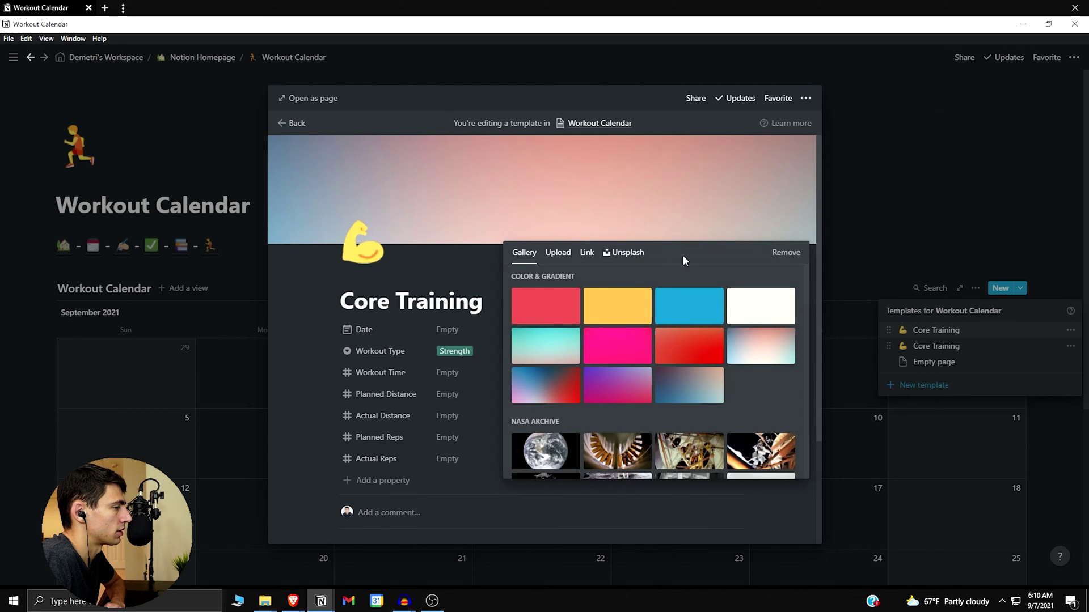
pyautogui.click(787, 255)
pyautogui.click(361, 220)
pyautogui.write('lifting')
pyautogui.moveTo(261, 302)
pyautogui.click(220, 324)
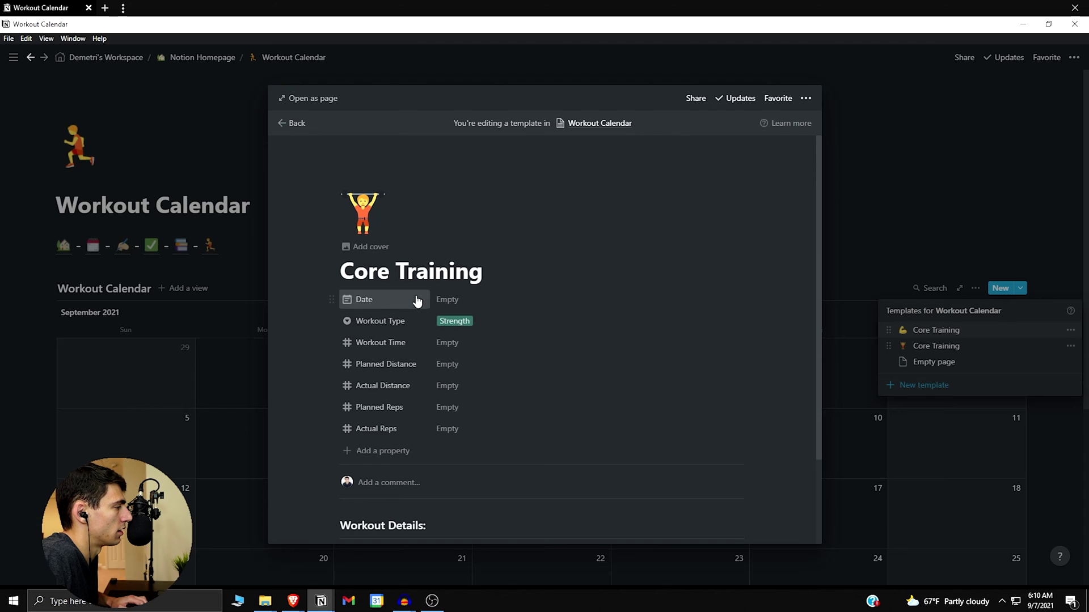
pyautogui.moveTo(390, 271); pyautogui.dragTo(343, 268)
pyautogui.write('Strength')
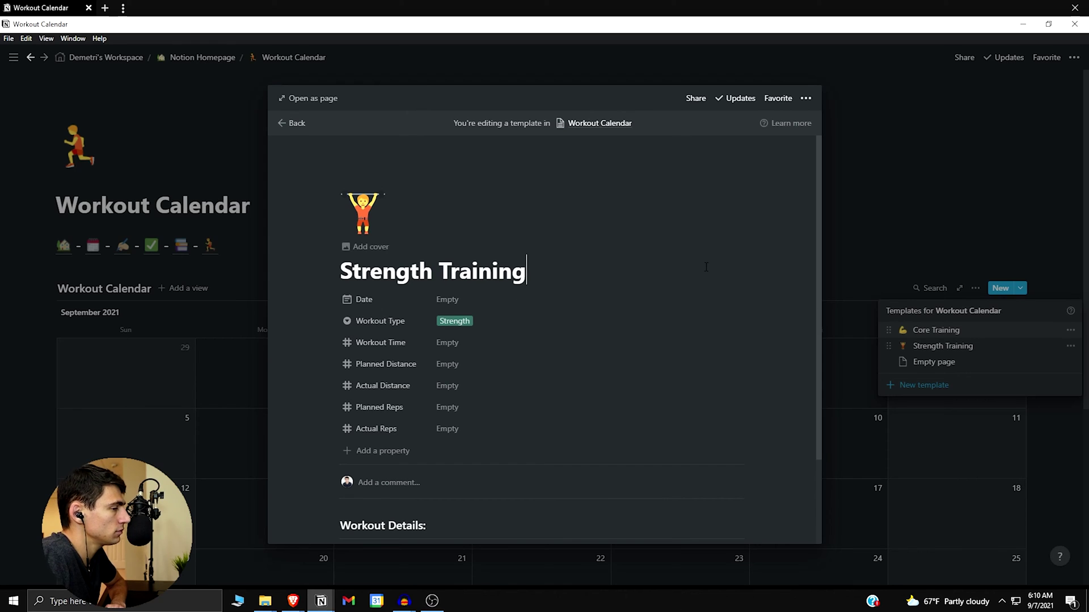
pyautogui.click(1070, 346)
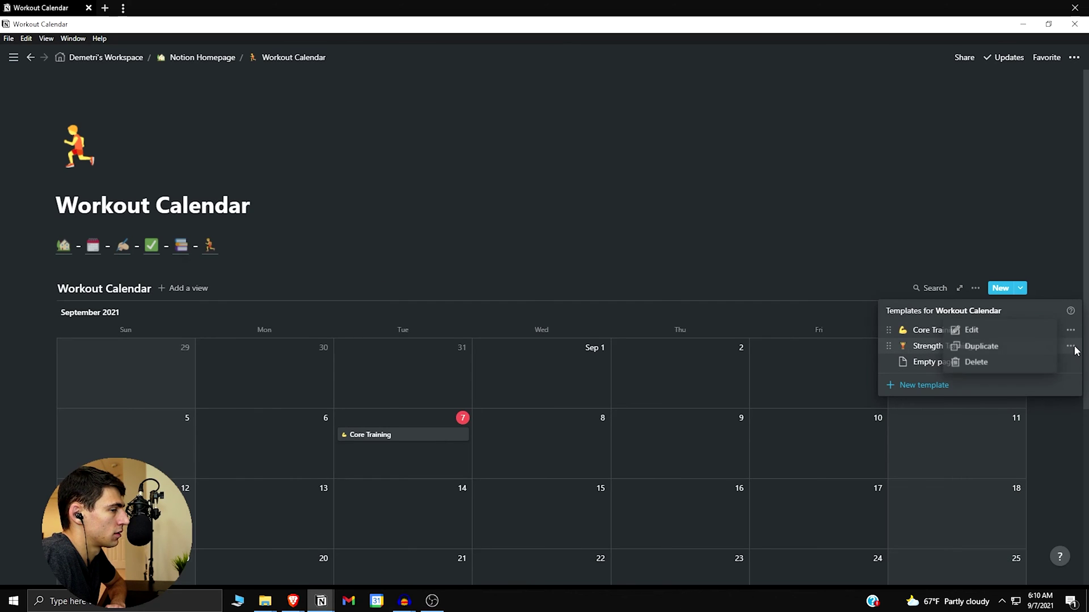
# Step: Duplicate the Strength Training template, retitle it Cardio Training, and set Workout Type to Cardio
pyautogui.click(991, 347)
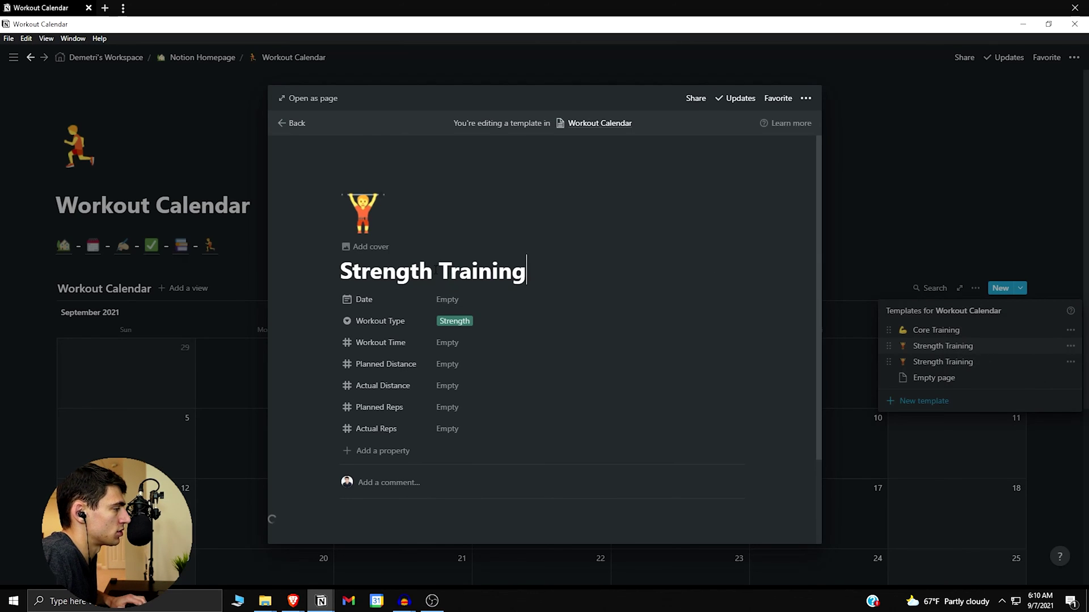
pyautogui.moveTo(433, 271); pyautogui.dragTo(340, 271)
pyautogui.click(383, 272)
pyautogui.tripleClick(385, 273)
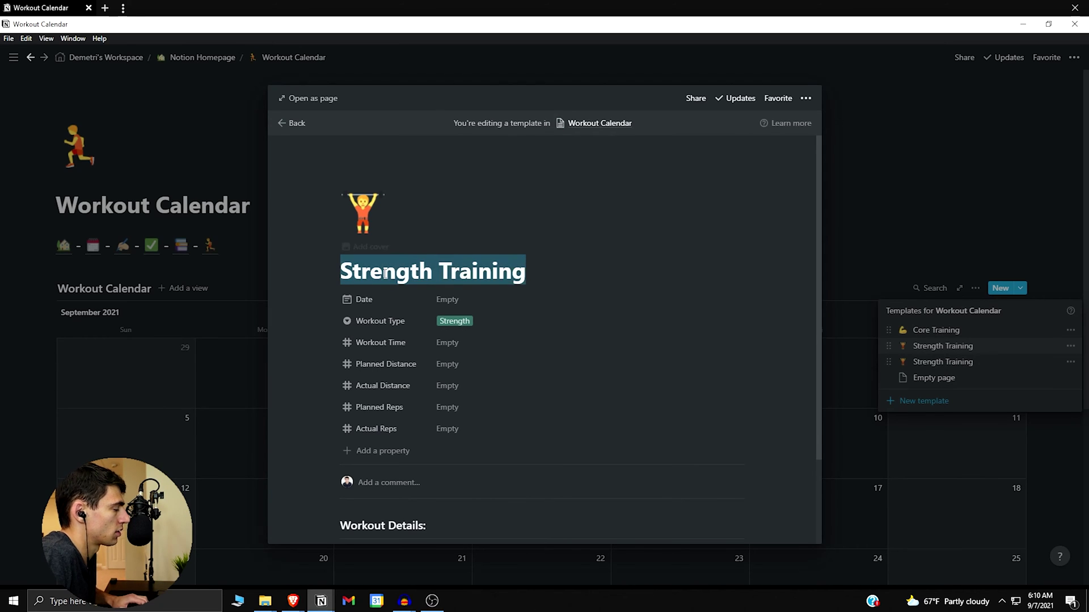
pyautogui.write('Cardio Training')
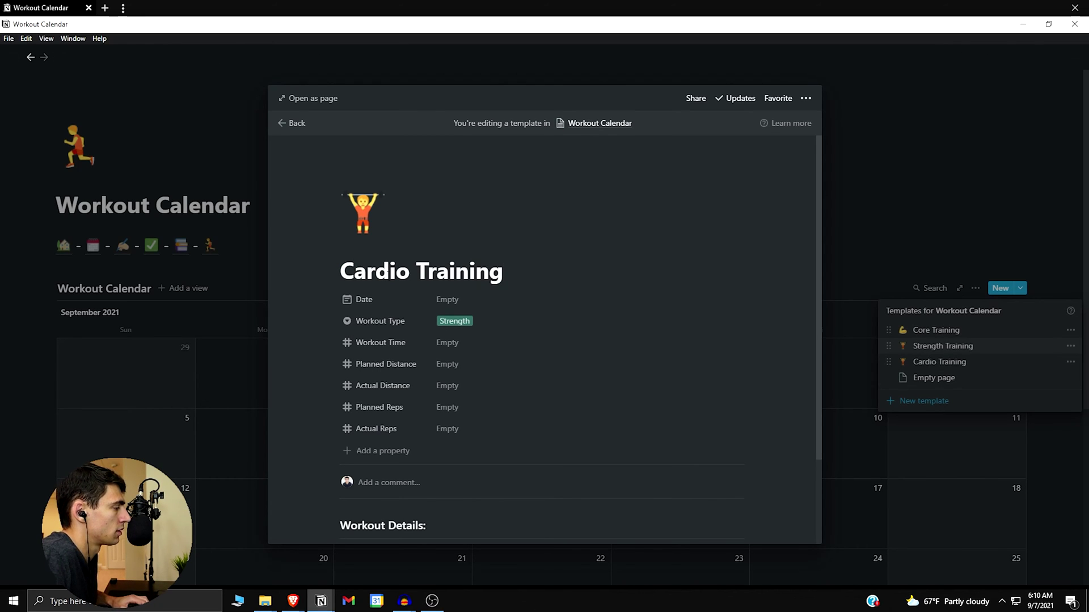
pyautogui.click(454, 321)
pyautogui.click(481, 321)
pyautogui.click(472, 356)
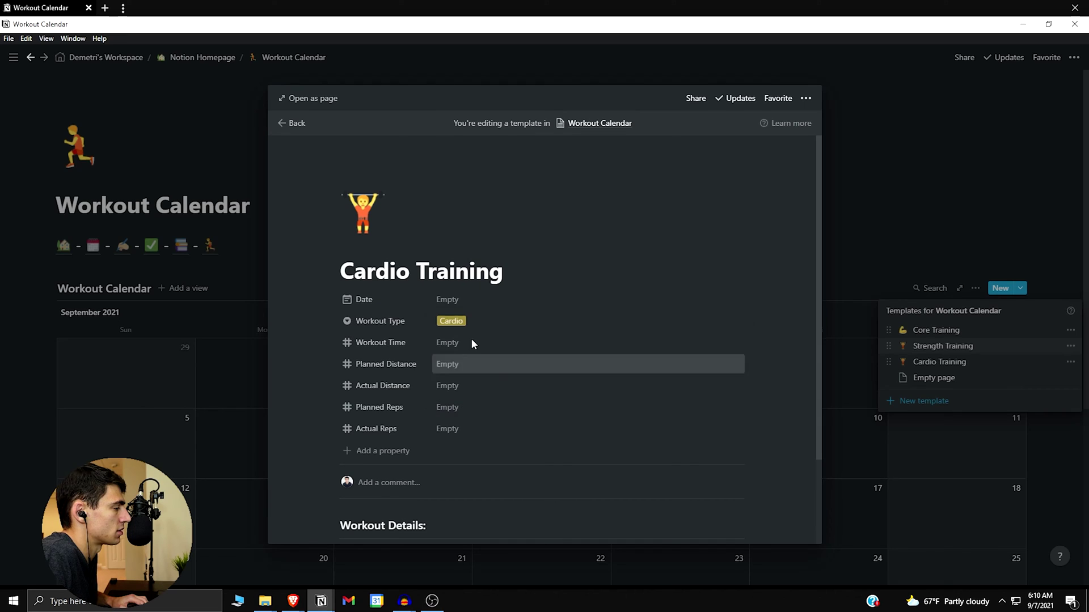
# Step: Set the Cardio Training template's icon to the running emoji and close it
pyautogui.click(374, 216)
pyautogui.write('running')
pyautogui.click(260, 302)
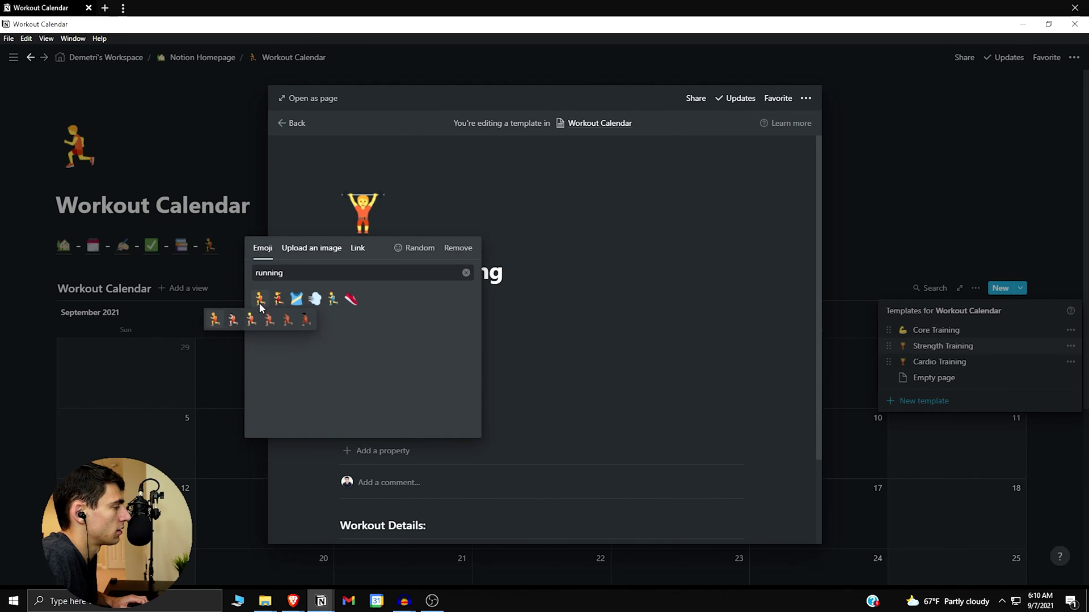
pyautogui.click(229, 320)
pyautogui.scroll(-2, 519, 389)
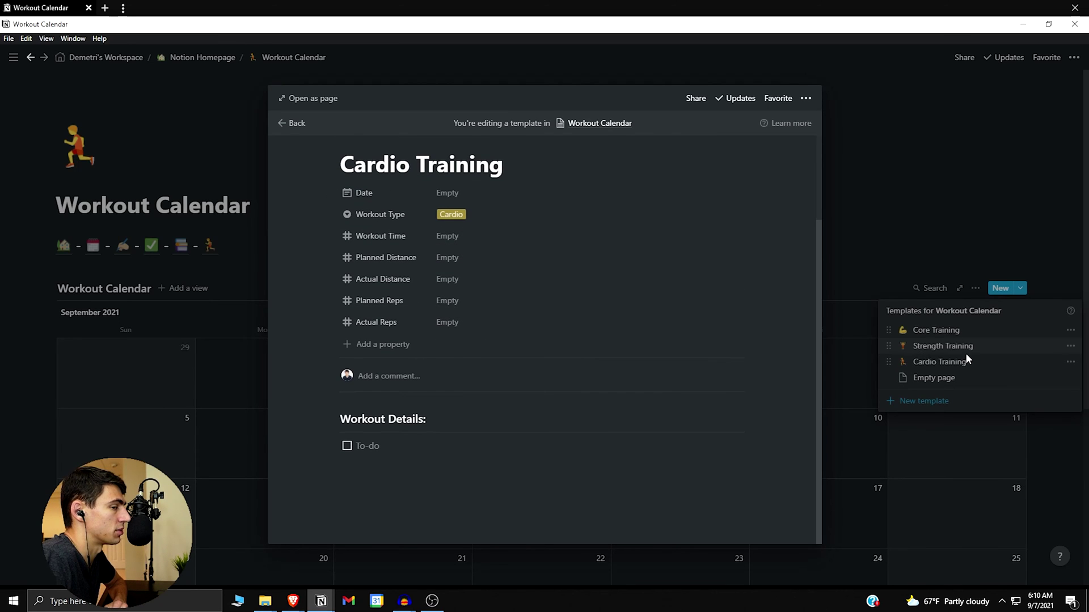
pyautogui.press('Escape')
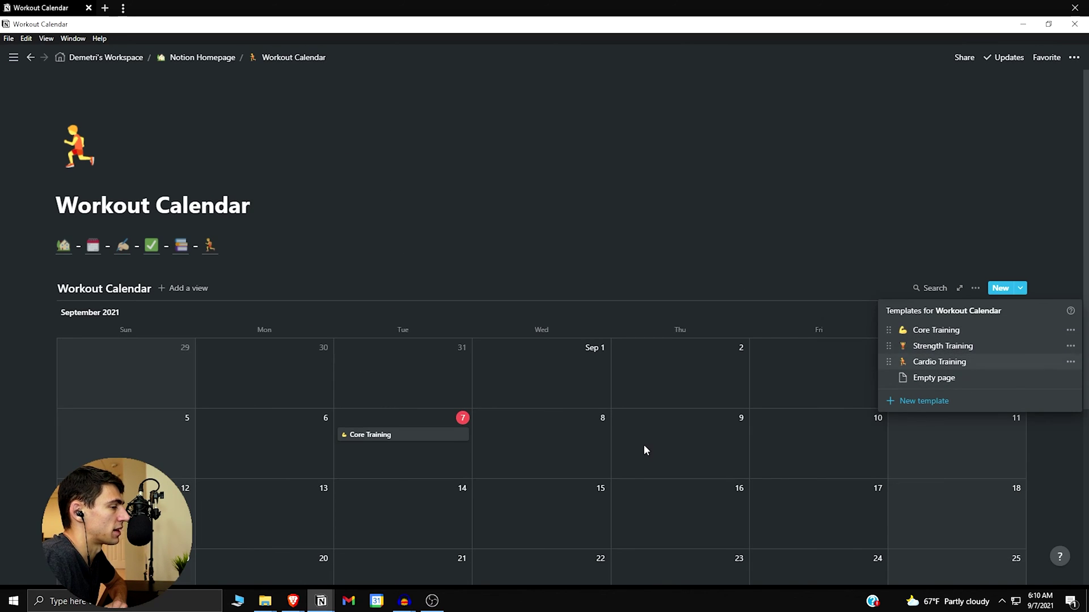
# Step: Turn on Workout Type in the calendar view's properties, then open Sep 7's Core Training entry
pyautogui.click(763, 396)
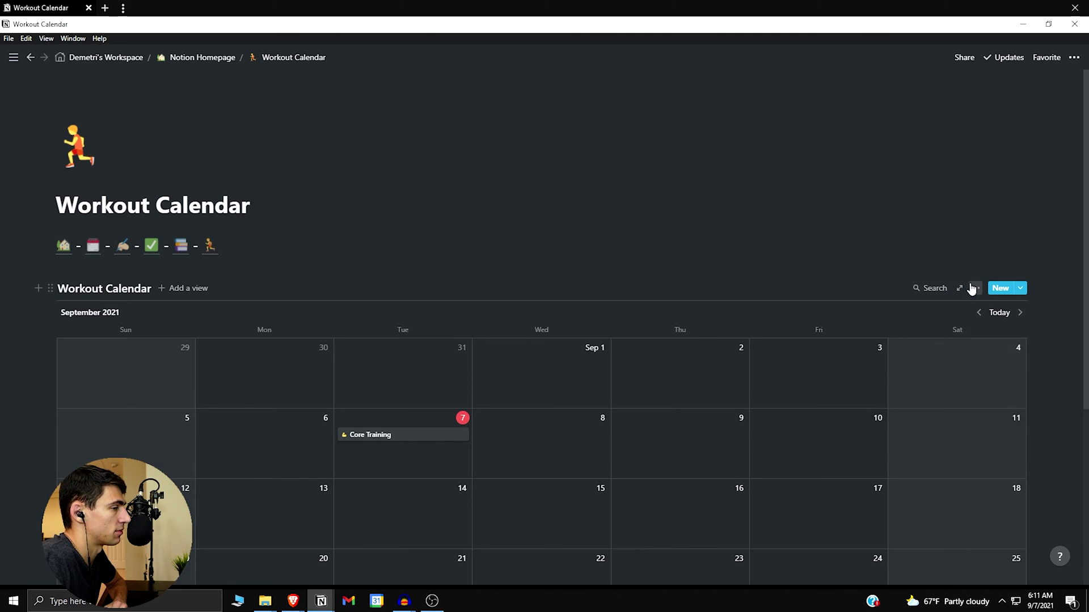
pyautogui.click(975, 288)
pyautogui.click(1017, 372)
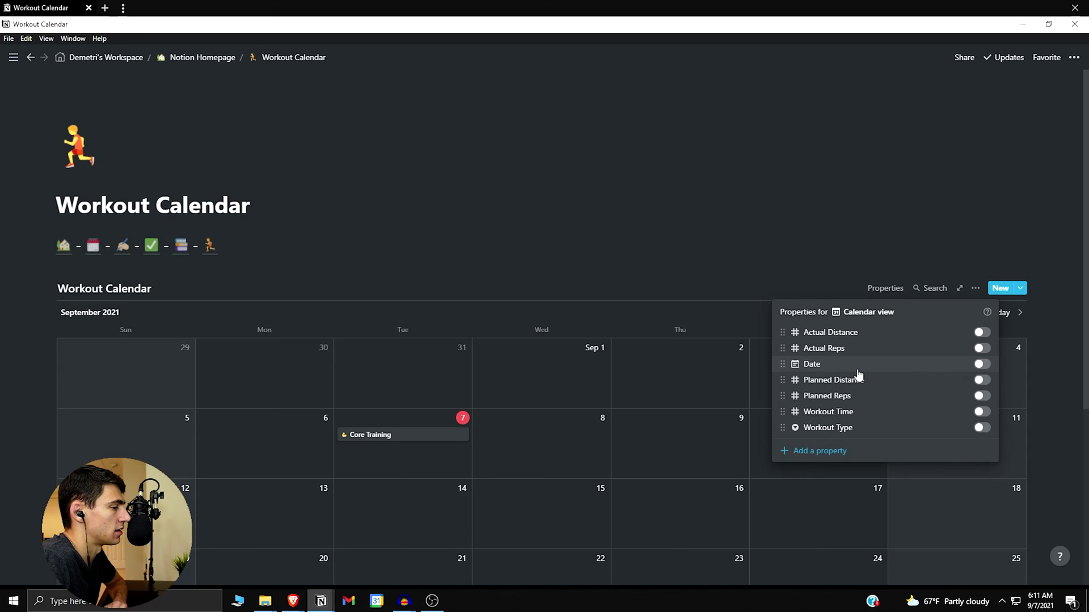
pyautogui.click(984, 429)
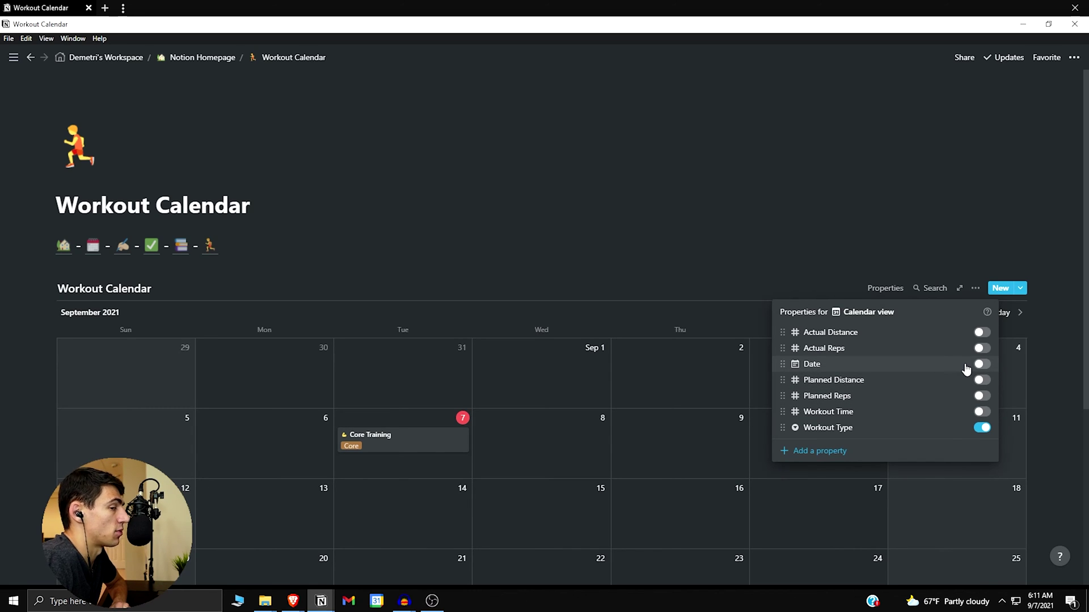
pyautogui.click(432, 451)
pyautogui.click(432, 451)
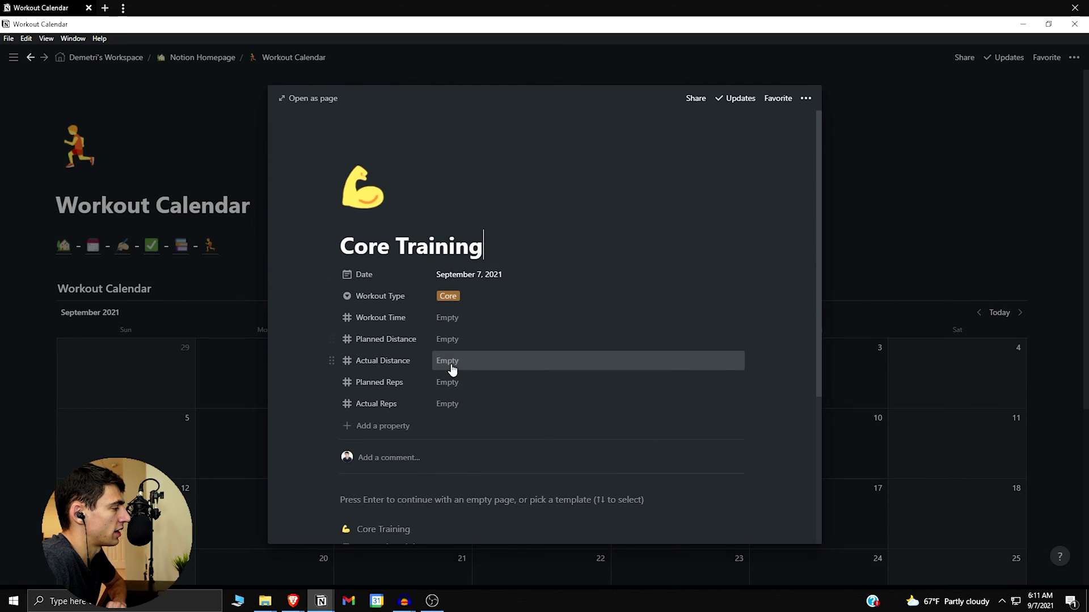
pyautogui.click(449, 384)
# Step: Set Planned Reps to 5 and apply the Core Training template to the entry
pyautogui.write('5')
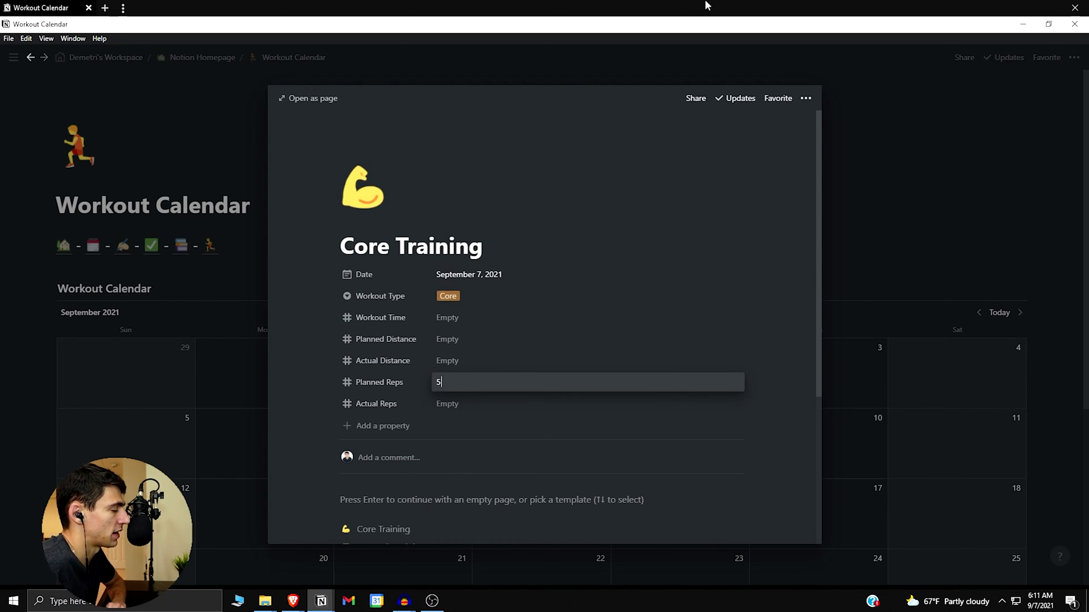
pyautogui.click(567, 216)
pyautogui.scroll(-4, 517, 330)
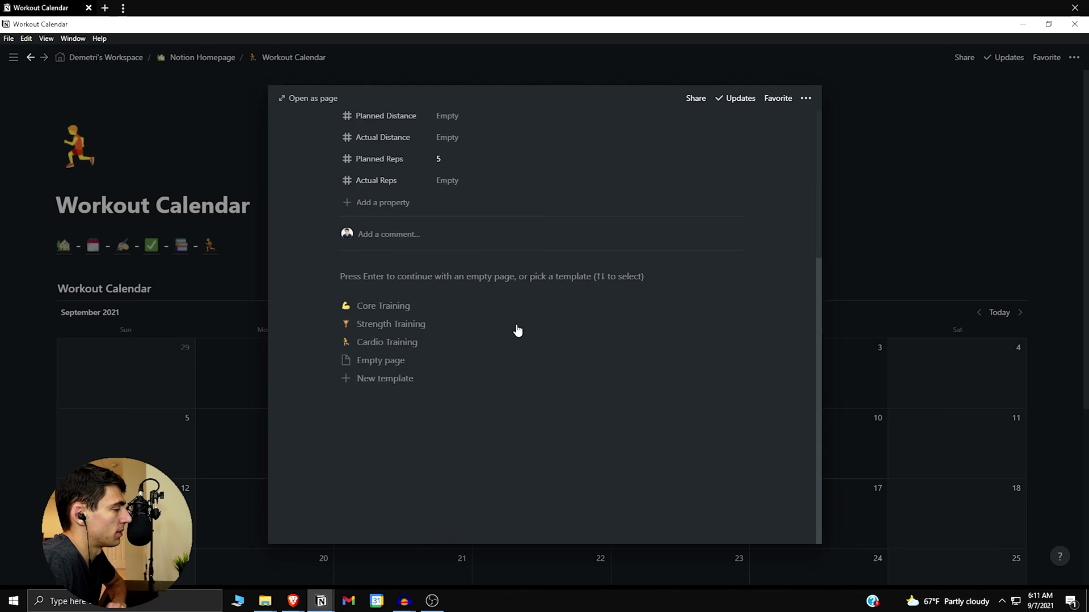
pyautogui.click(454, 301)
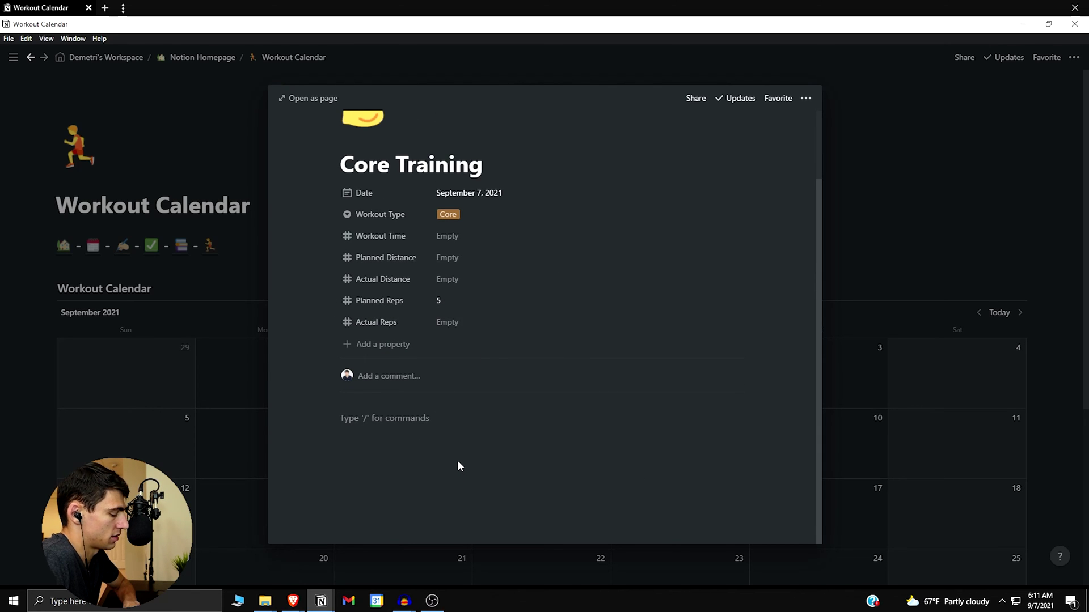
pyautogui.click(428, 448)
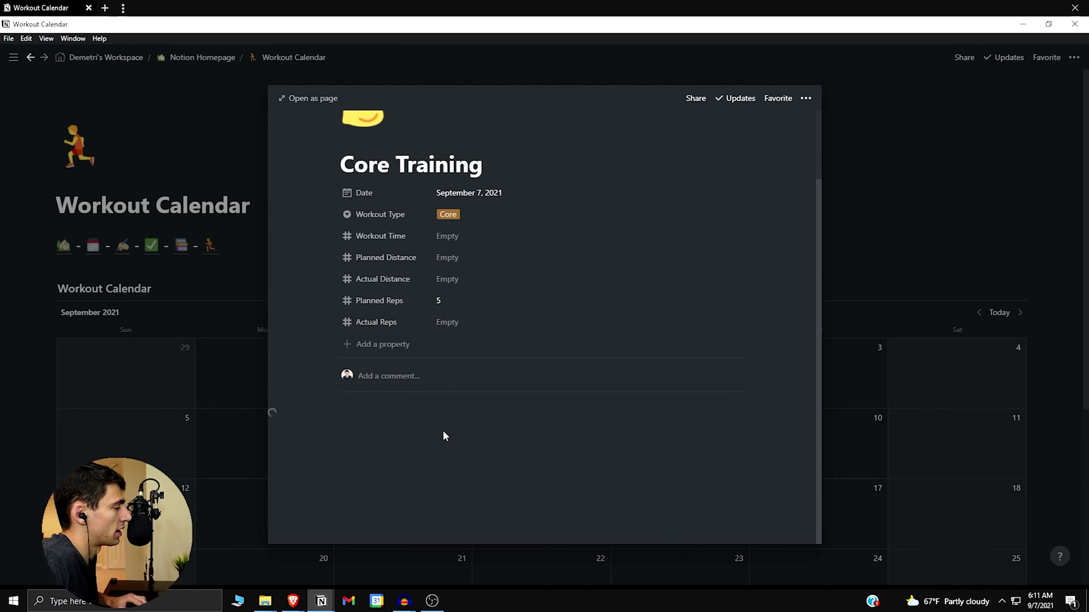
# Step: Add the to-do '5 X 30 Second Plank Repetitions', set Actual Reps to 6, and close the entry
pyautogui.click(418, 447)
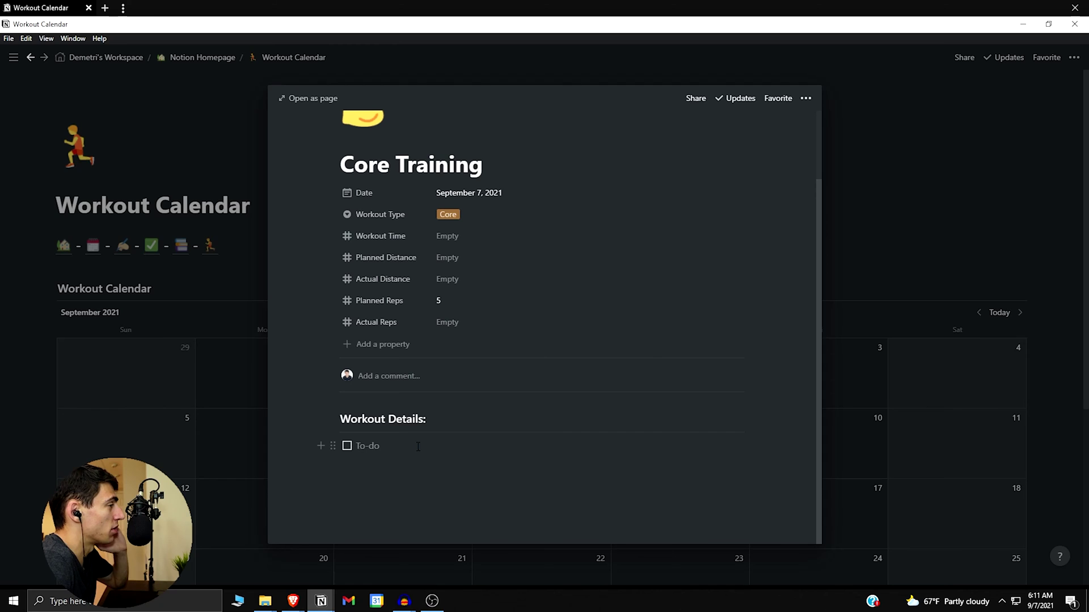
pyautogui.write('5 X 30 Second Plank Repitios')
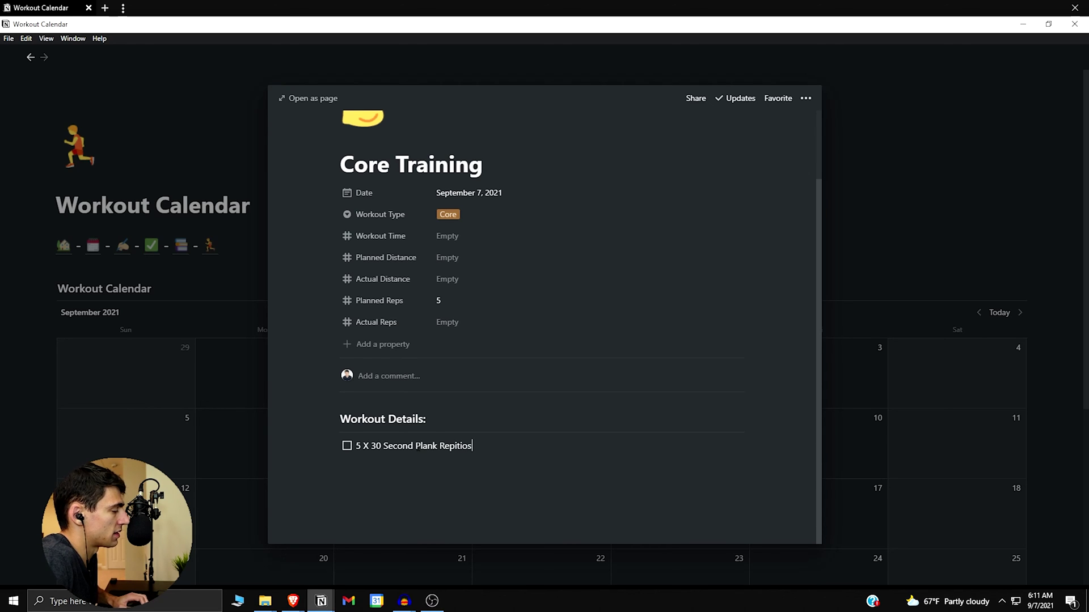
pyautogui.press('BackSpace')
pyautogui.write('ns')
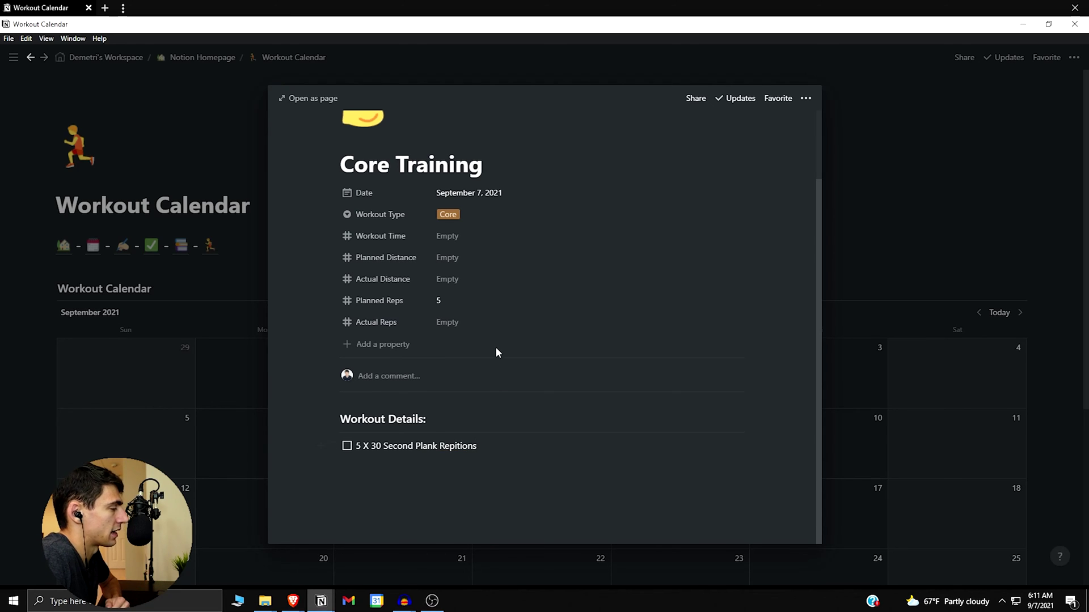
pyautogui.click(493, 332)
pyautogui.write('6')
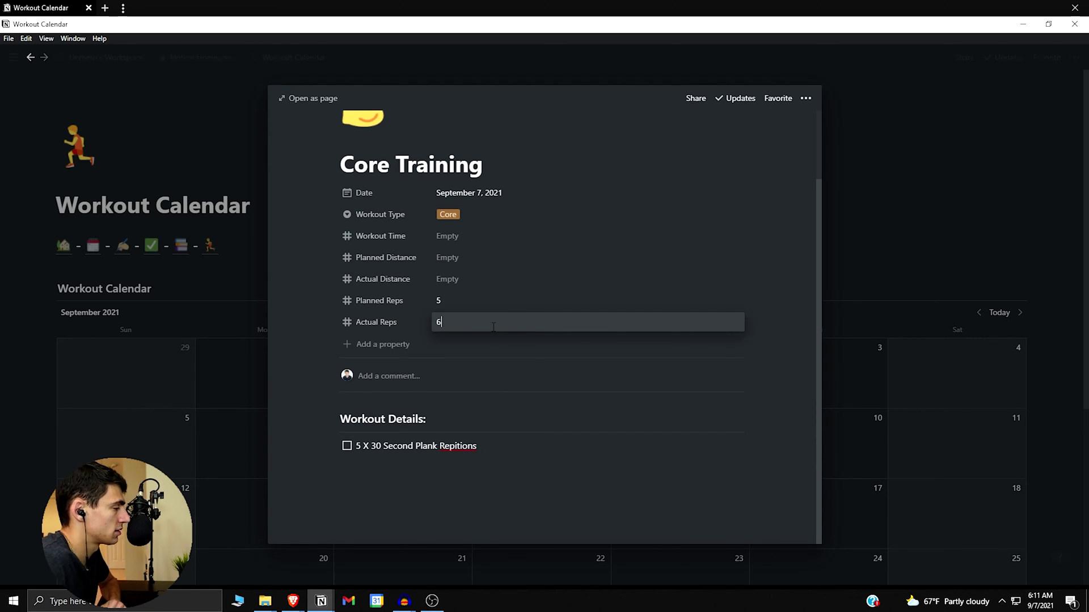
pyautogui.press('Return')
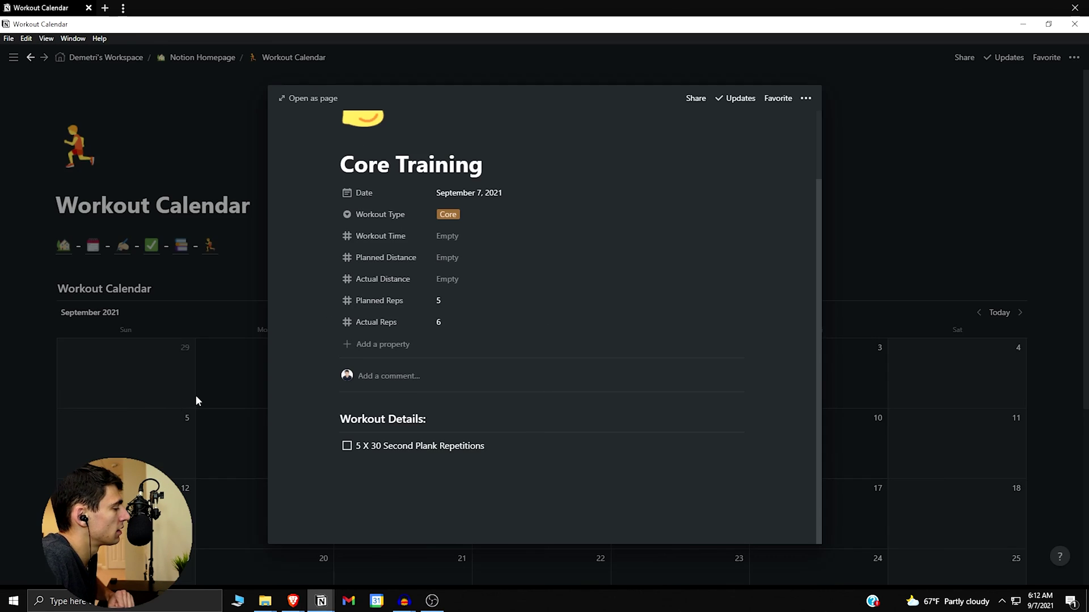
pyautogui.click(197, 395)
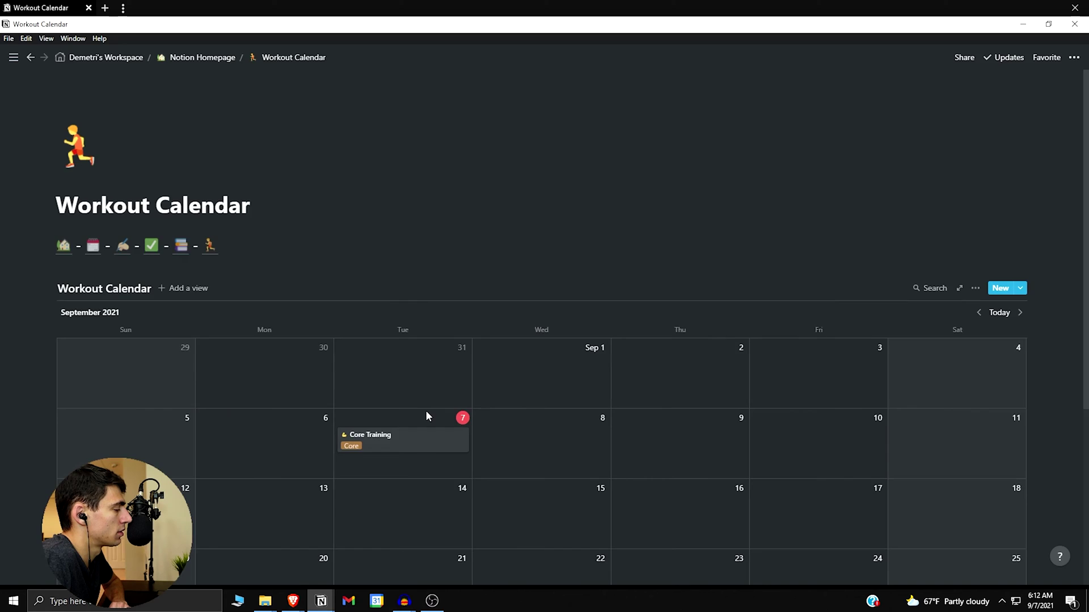
pyautogui.click(427, 412)
# Step: Apply the Strength Training template, title it Daily Pushups, and enter 100 planned and 100 actual reps
pyautogui.click(397, 462)
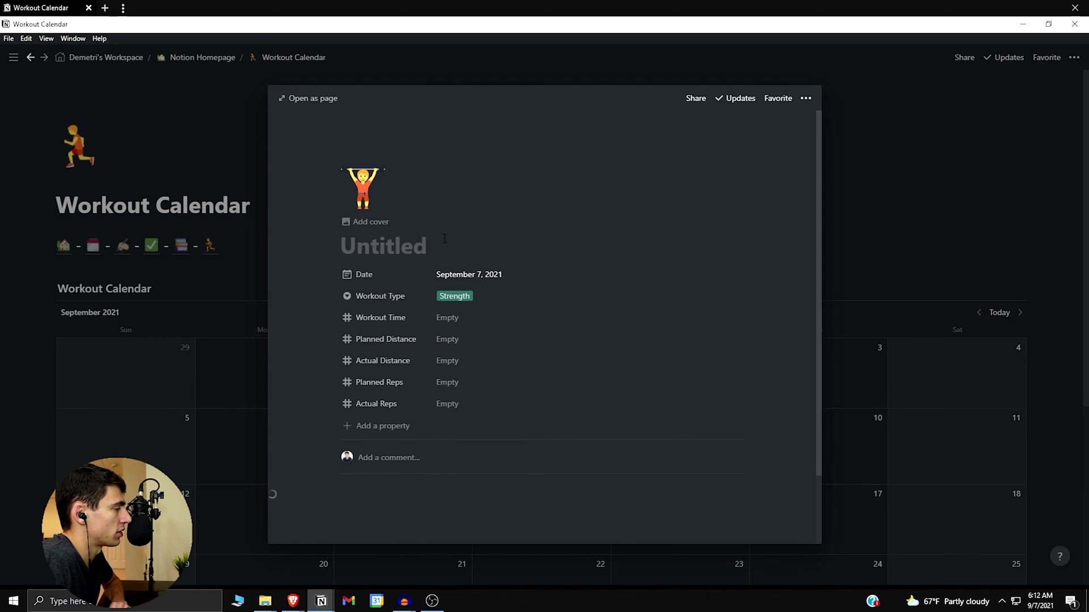
pyautogui.write('Da')
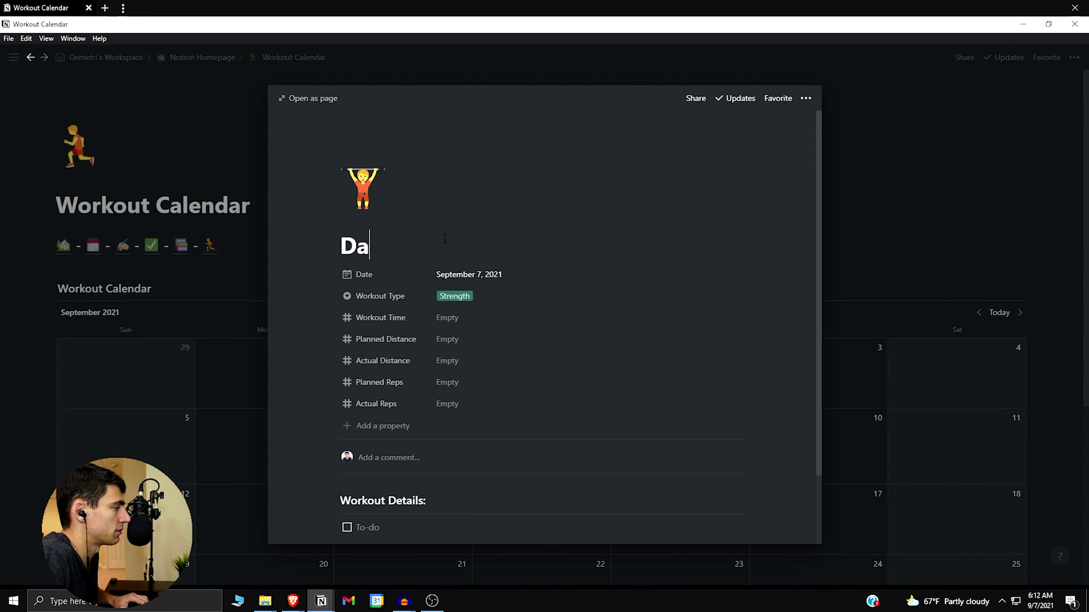
pyautogui.write('ily Pushups')
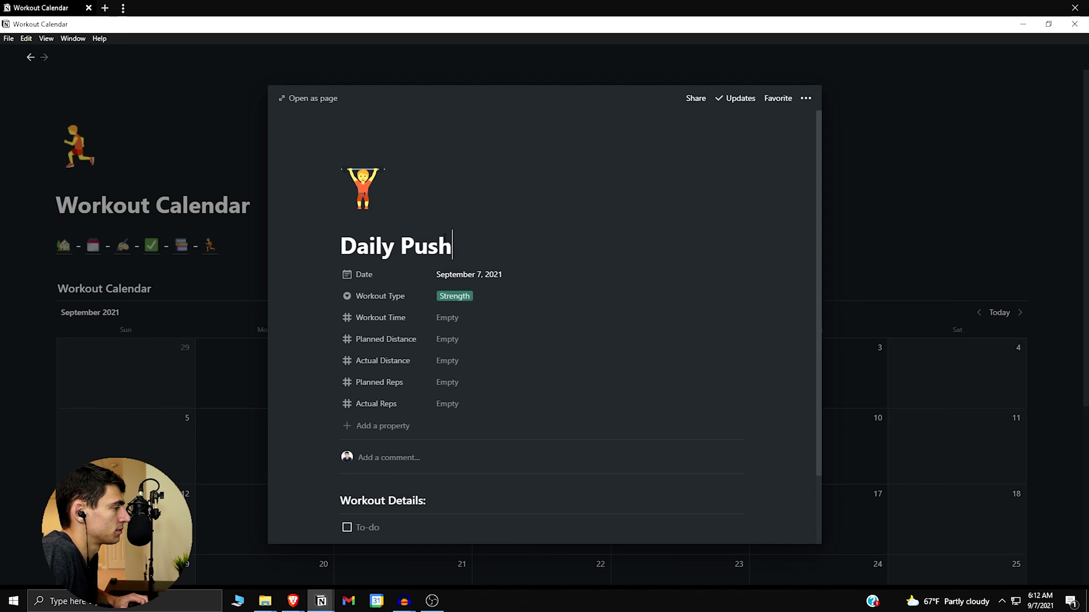
pyautogui.click(485, 380)
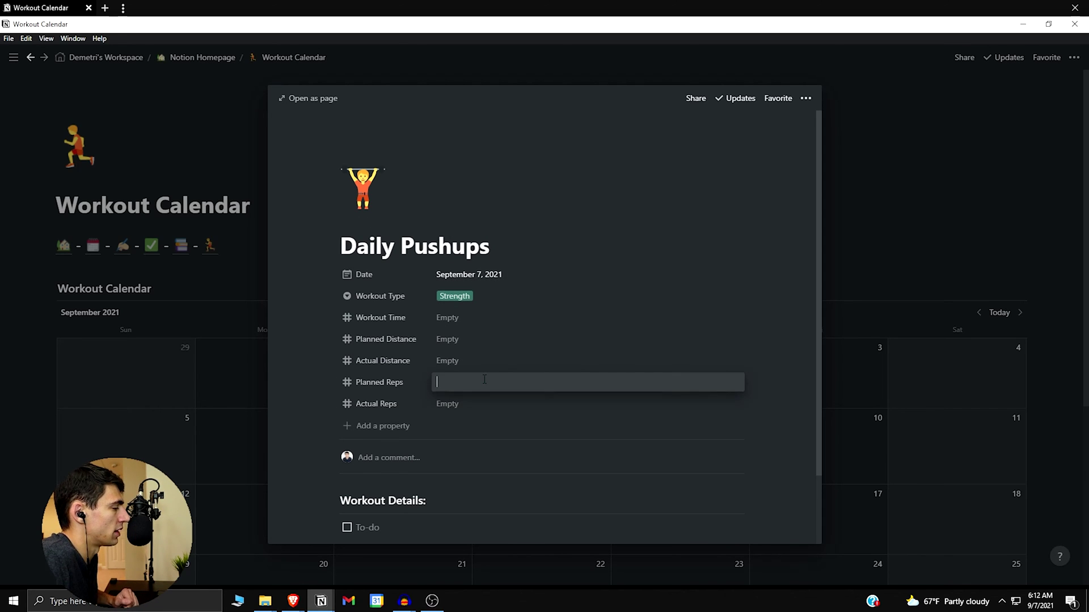
pyautogui.write('100')
pyautogui.press('Return')
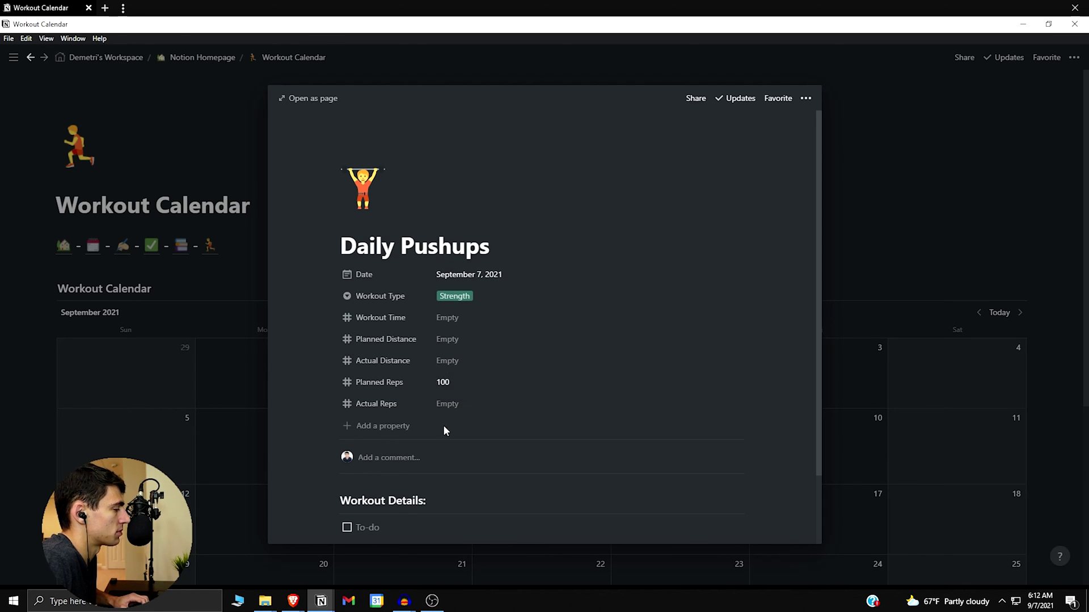
pyautogui.click(458, 404)
pyautogui.write('100')
pyautogui.press('Return')
pyautogui.press('Escape')
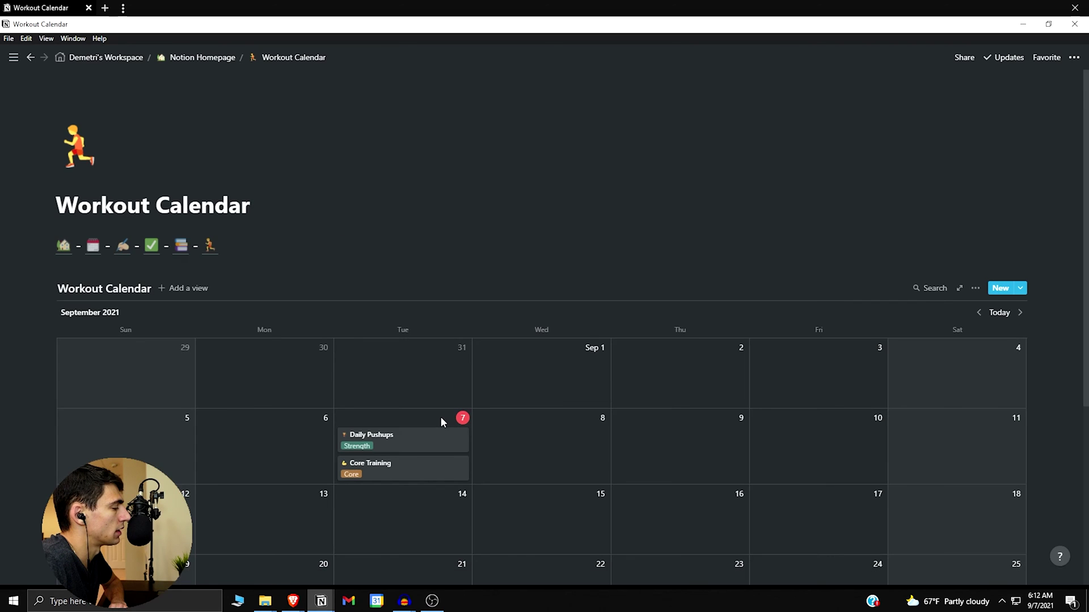
pyautogui.click(436, 417)
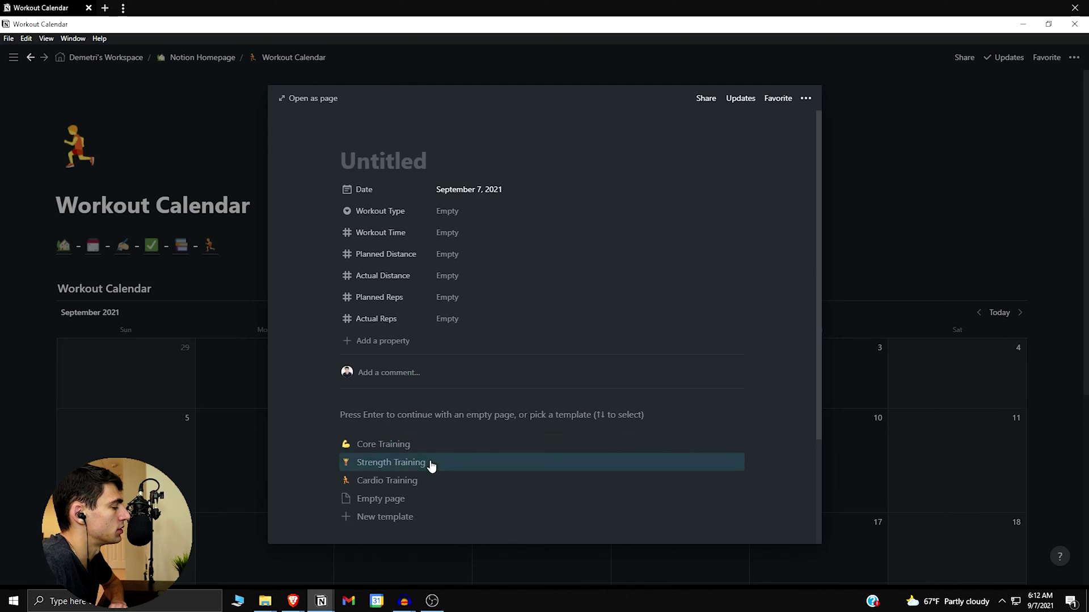
# Step: Apply the Cardio Training template and title the entry 3 Mile Run
pyautogui.click(408, 481)
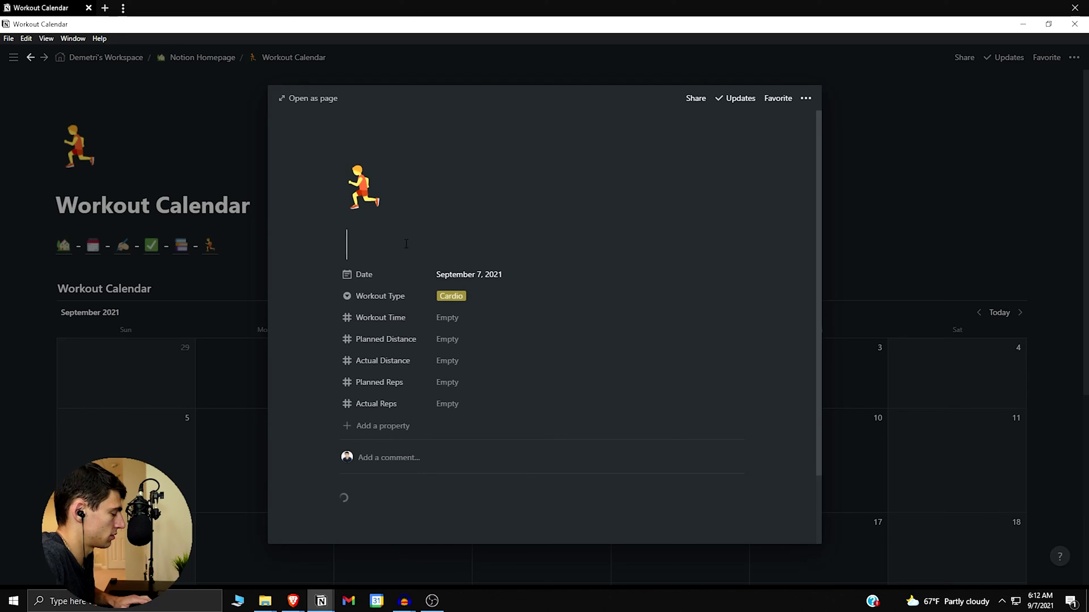
pyautogui.write('Mil')
pyautogui.press('BackSpace')
pyautogui.write('3 Mi')
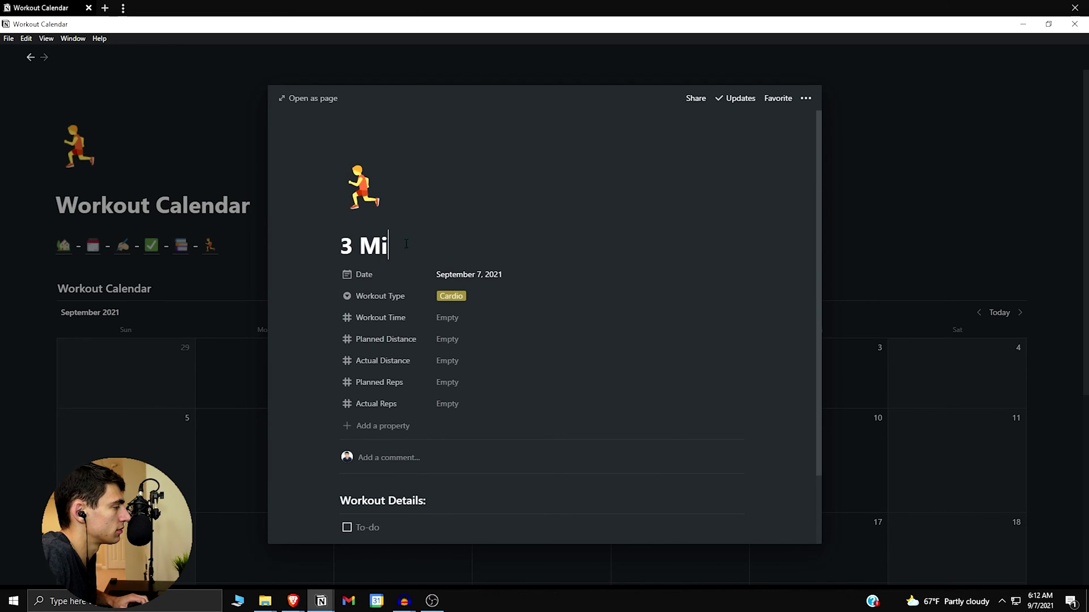
pyautogui.write('le Run')
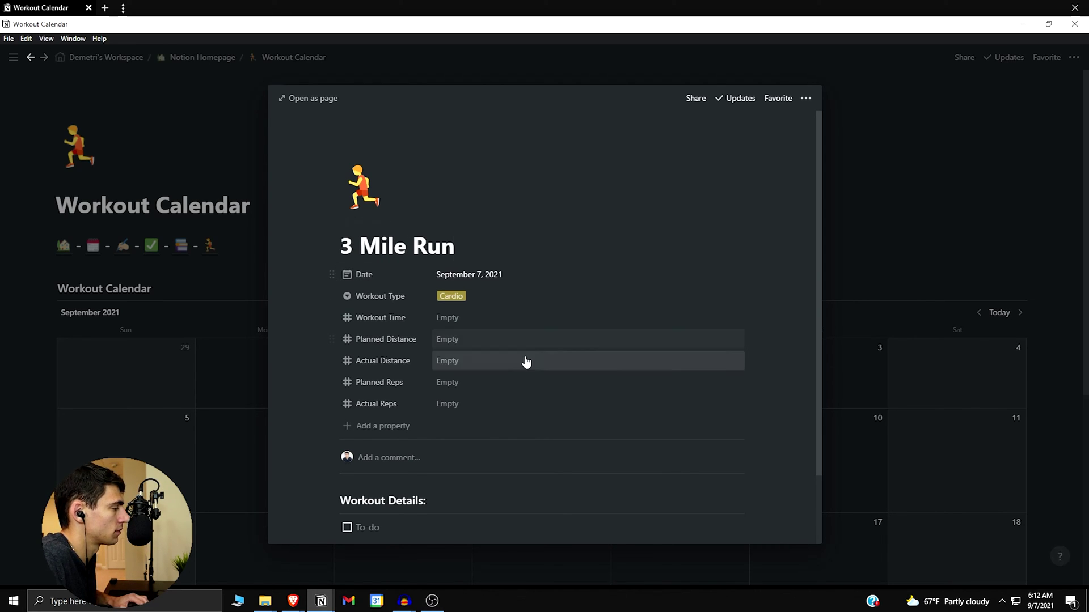
# Step: Enter Planned Distance 3, Actual Distance 2.8 and Workout Time 18
pyautogui.click(530, 339)
pyautogui.write('3')
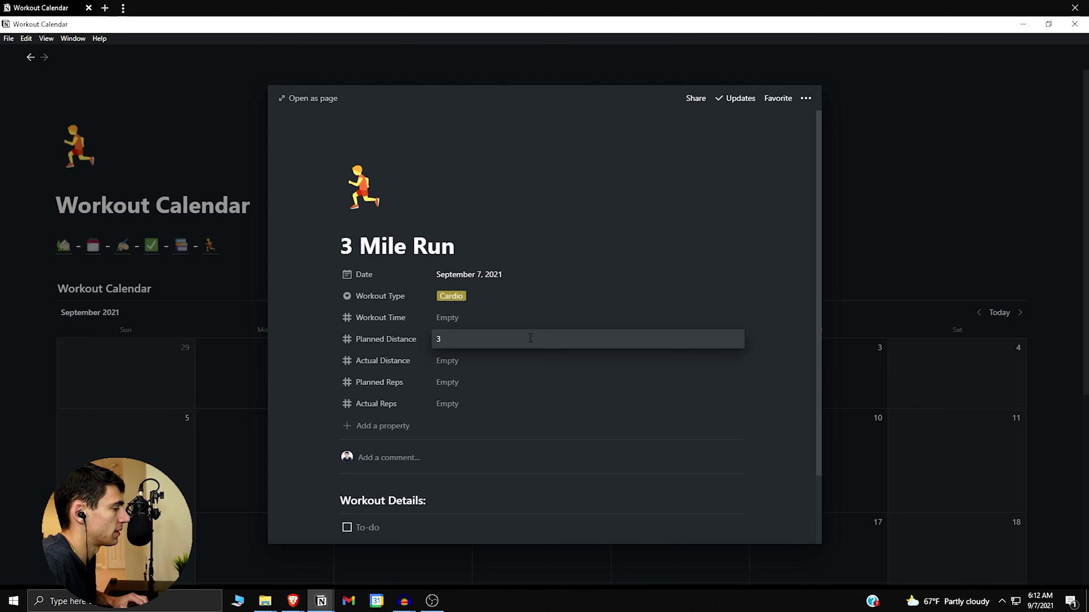
pyautogui.press('Return')
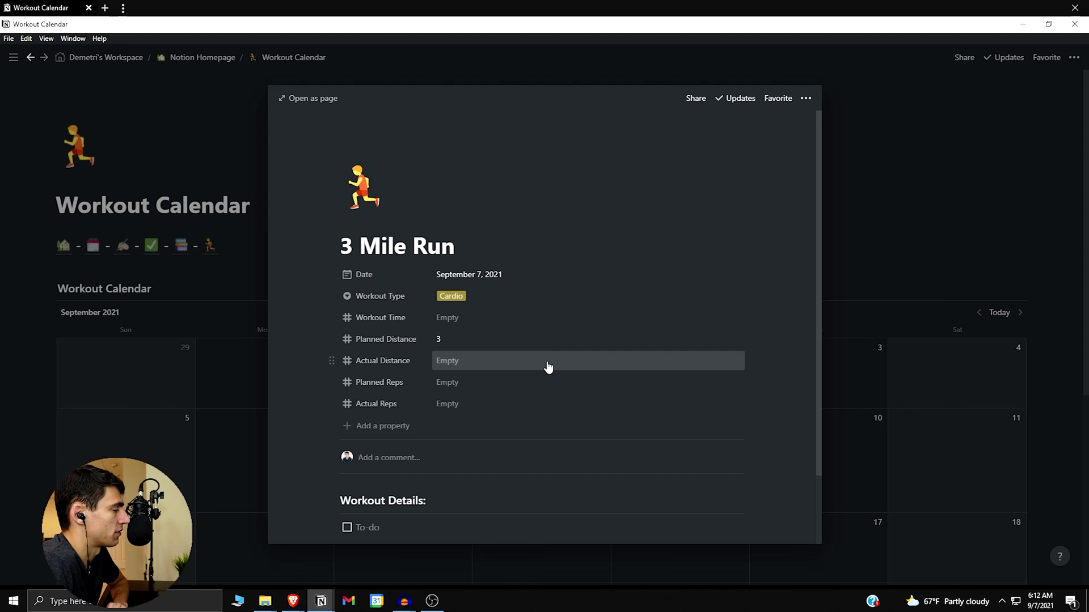
pyautogui.click(548, 367)
pyautogui.write('2.8')
pyautogui.press('Return')
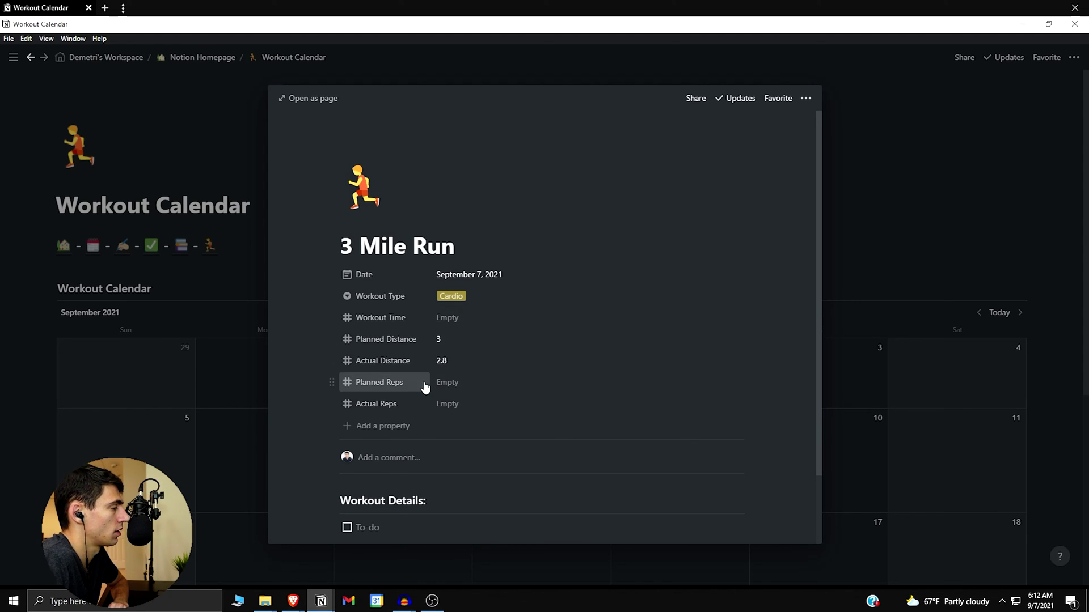
pyautogui.click(461, 321)
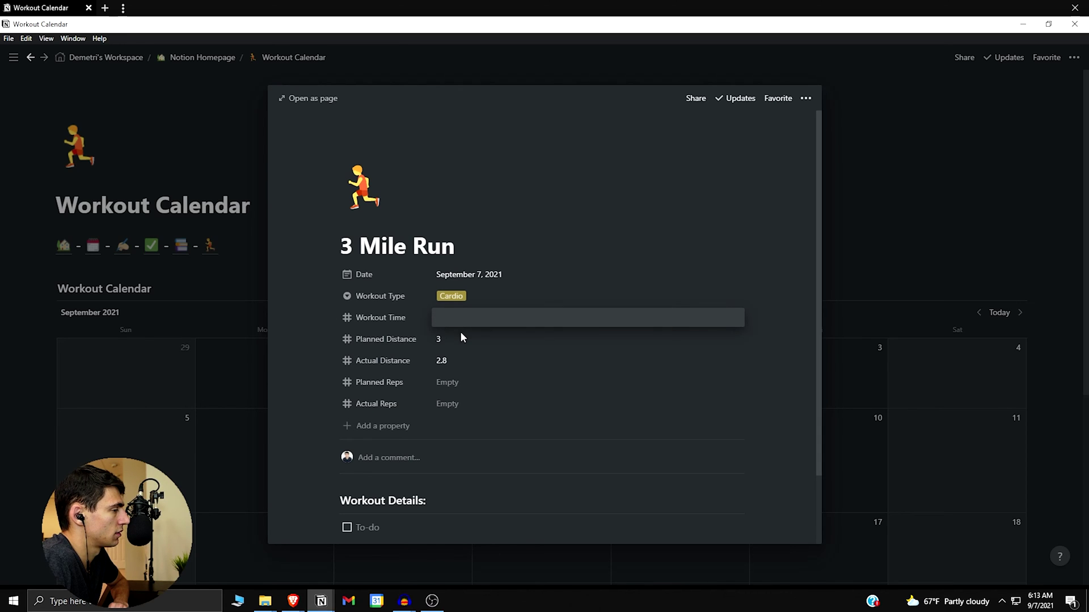
pyautogui.write('18')
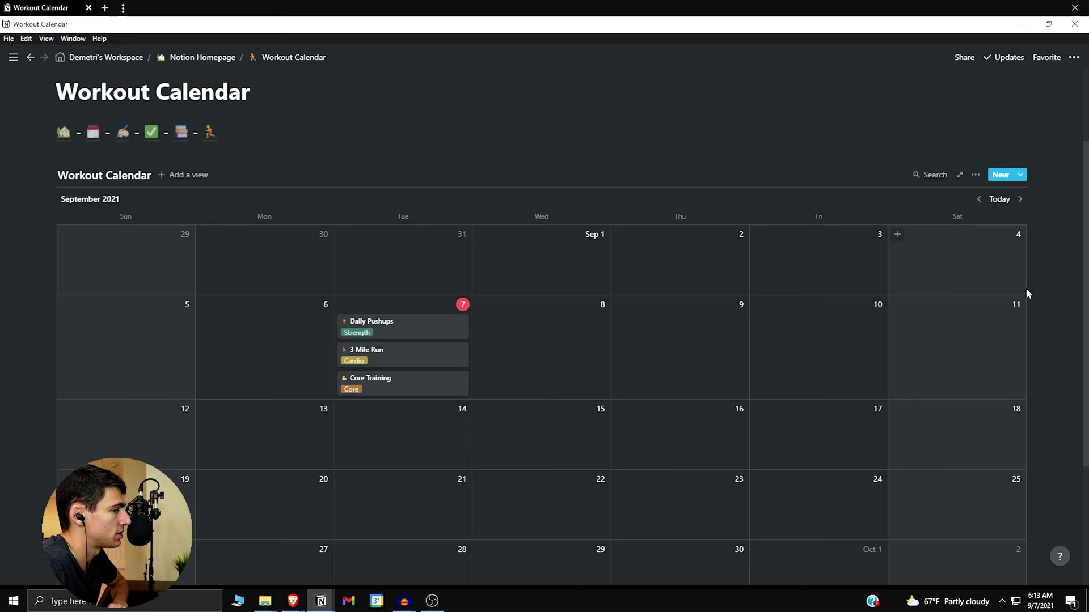
pyautogui.click(975, 175)
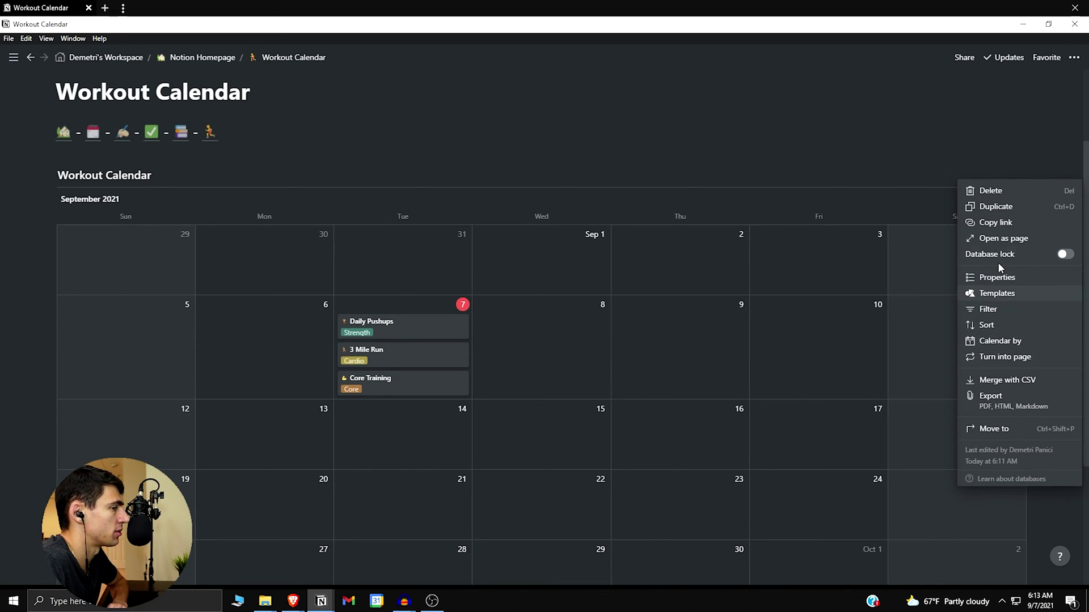
# Step: Copy the database link, paste it into a new Heading 3 below the calendar, and create a linked database
pyautogui.click(1002, 222)
pyautogui.scroll(-2, 510, 320)
pyautogui.click(358, 464)
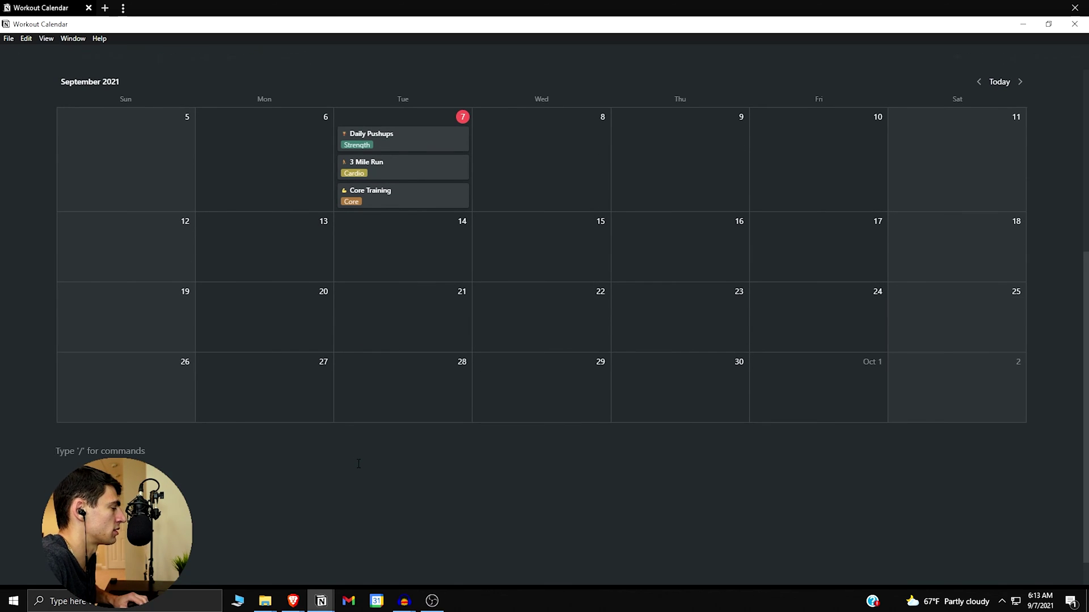
pyautogui.write('/h3')
pyautogui.press('Return')
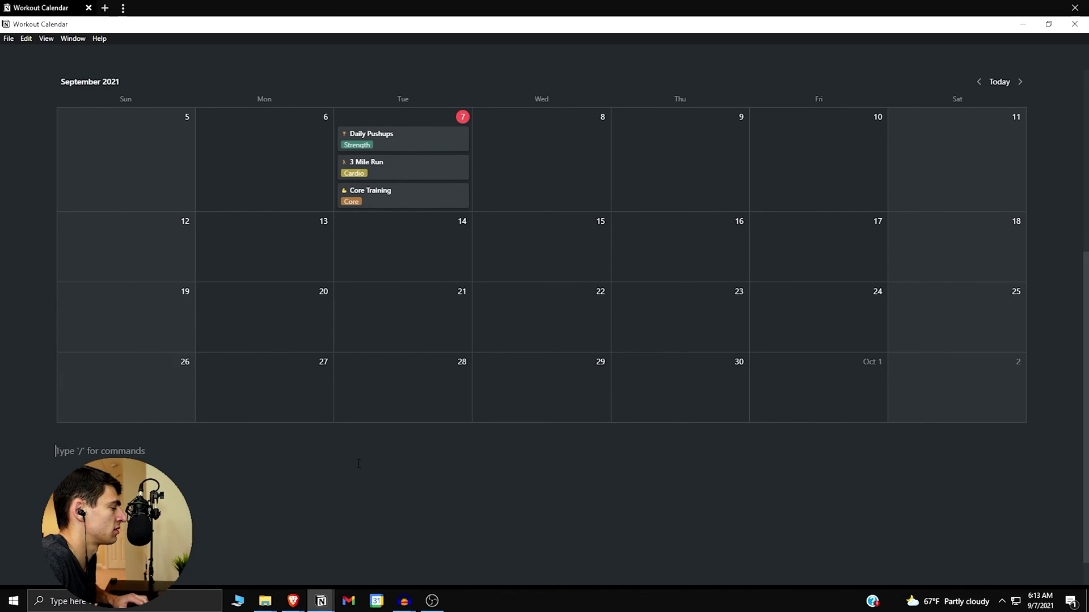
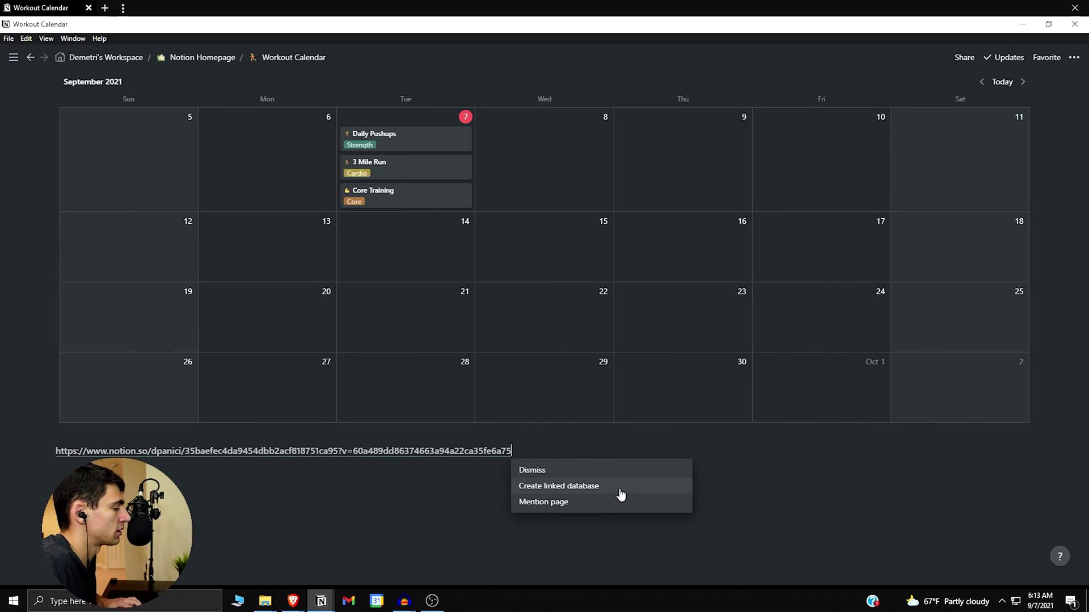
pyautogui.click(618, 489)
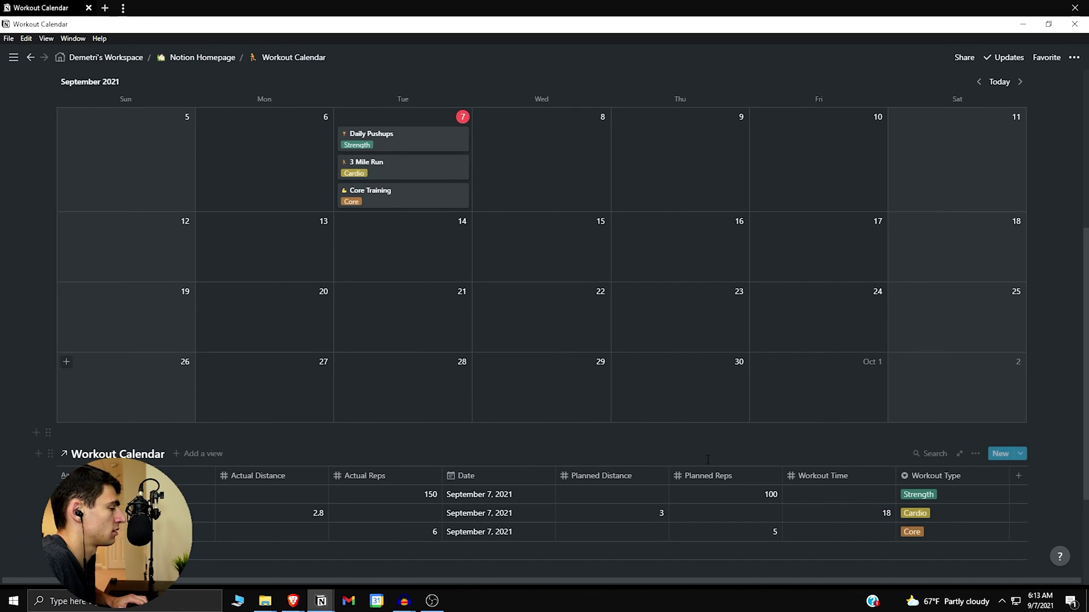
# Step: Add a List view to the linked Workout Calendar database
pyautogui.click(975, 453)
pyautogui.click(874, 453)
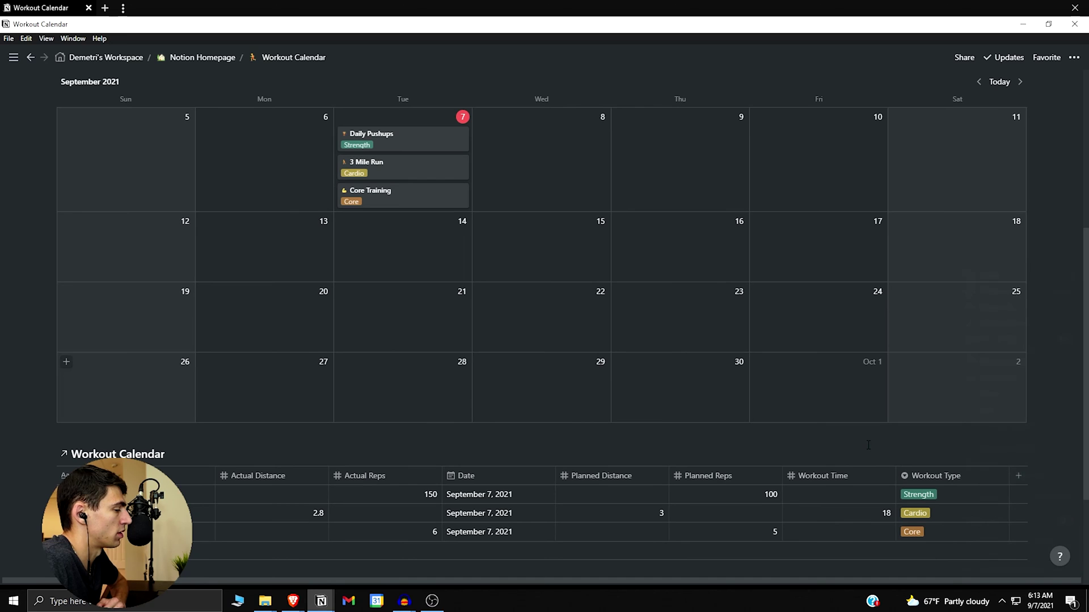
pyautogui.click(977, 454)
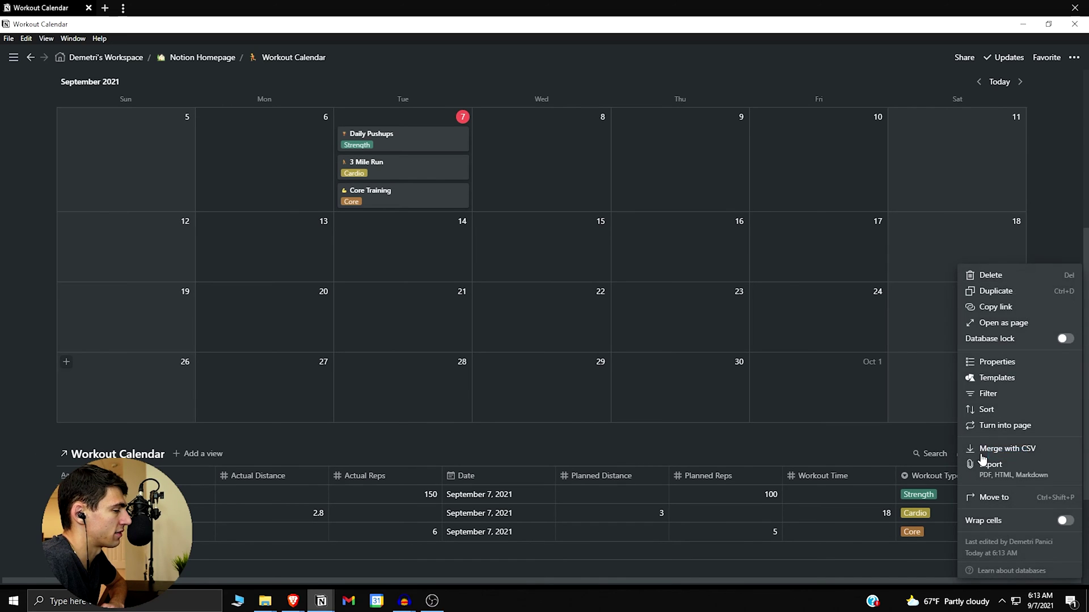
pyautogui.click(113, 433)
pyautogui.click(199, 453)
pyautogui.click(227, 346)
pyautogui.click(199, 415)
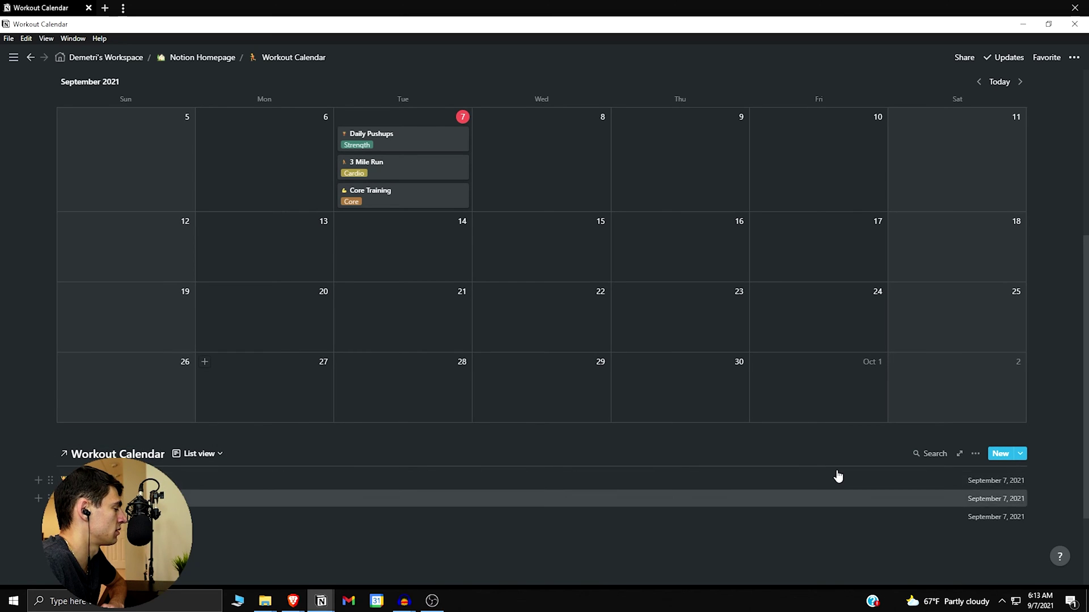
# Step: Filter the list view to entries whose Date is Today
pyautogui.click(976, 454)
pyautogui.click(980, 420)
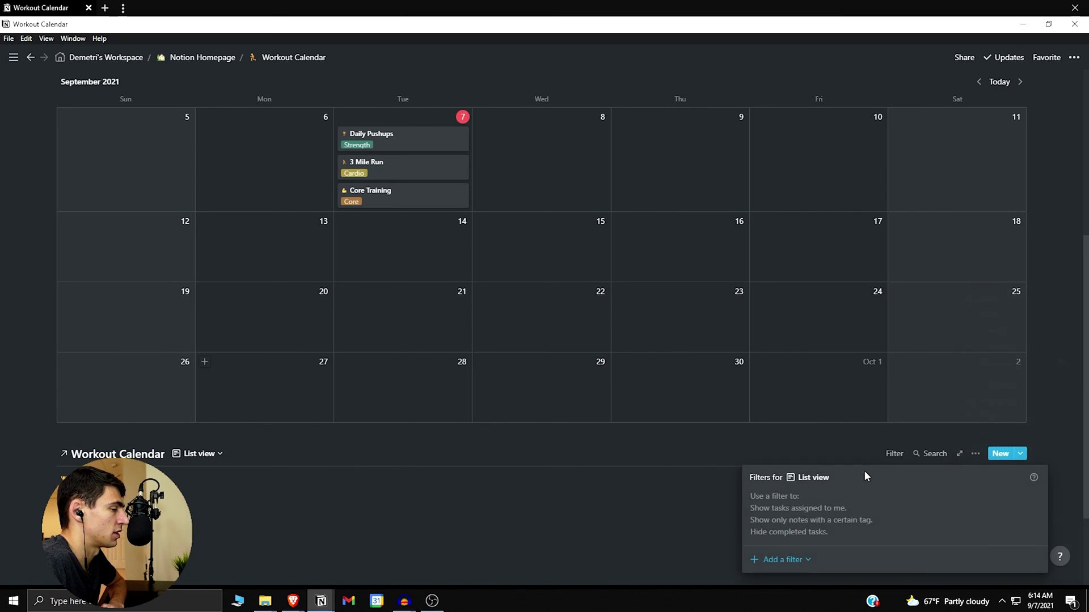
pyautogui.click(771, 562)
pyautogui.click(794, 513)
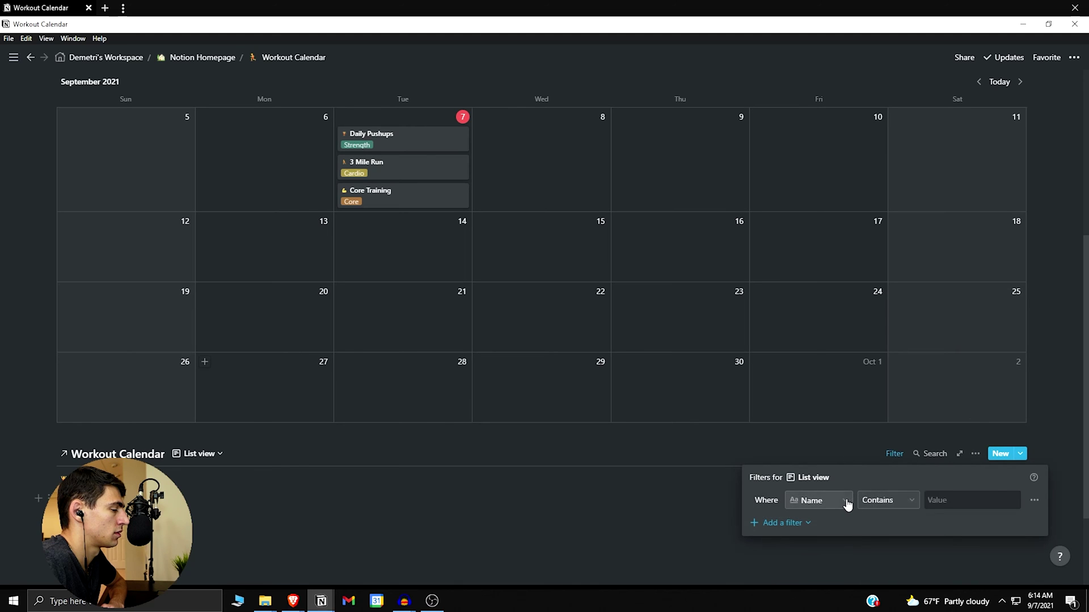
pyautogui.click(892, 454)
pyautogui.click(816, 500)
pyautogui.click(808, 418)
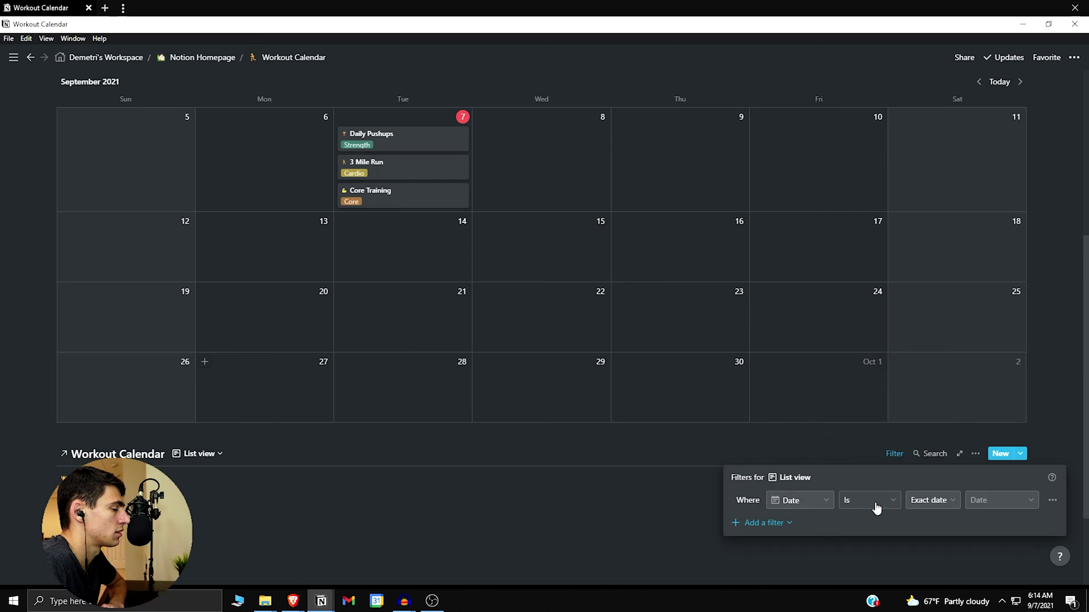
pyautogui.click(925, 500)
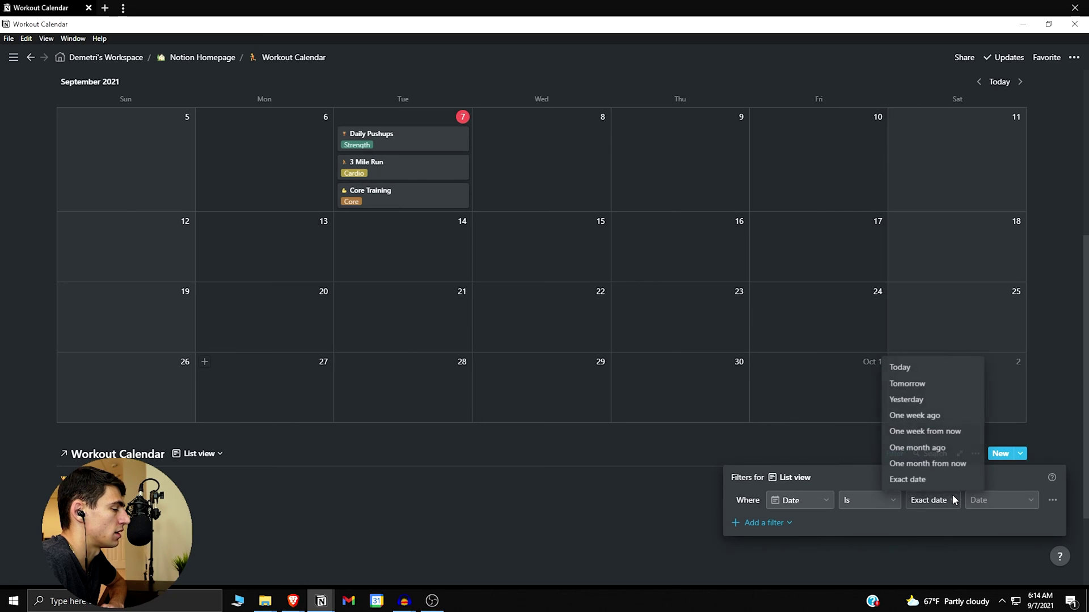
pyautogui.click(928, 371)
pyautogui.click(866, 448)
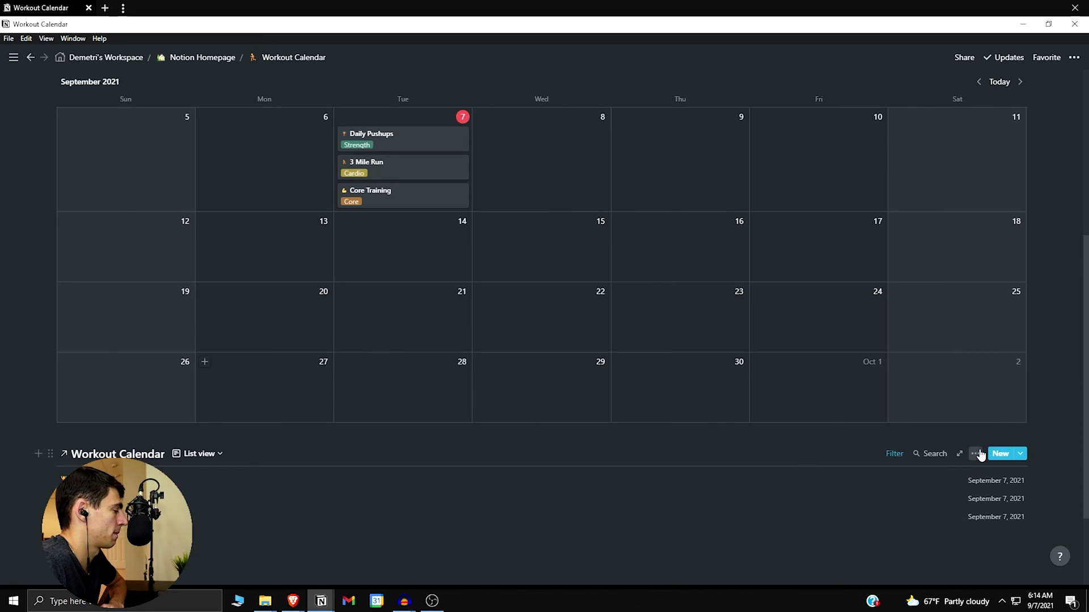
pyautogui.click(980, 455)
# Step: Show Planned Distance, Planned Reps and Workout Type in the list view, and hide Date
pyautogui.click(998, 383)
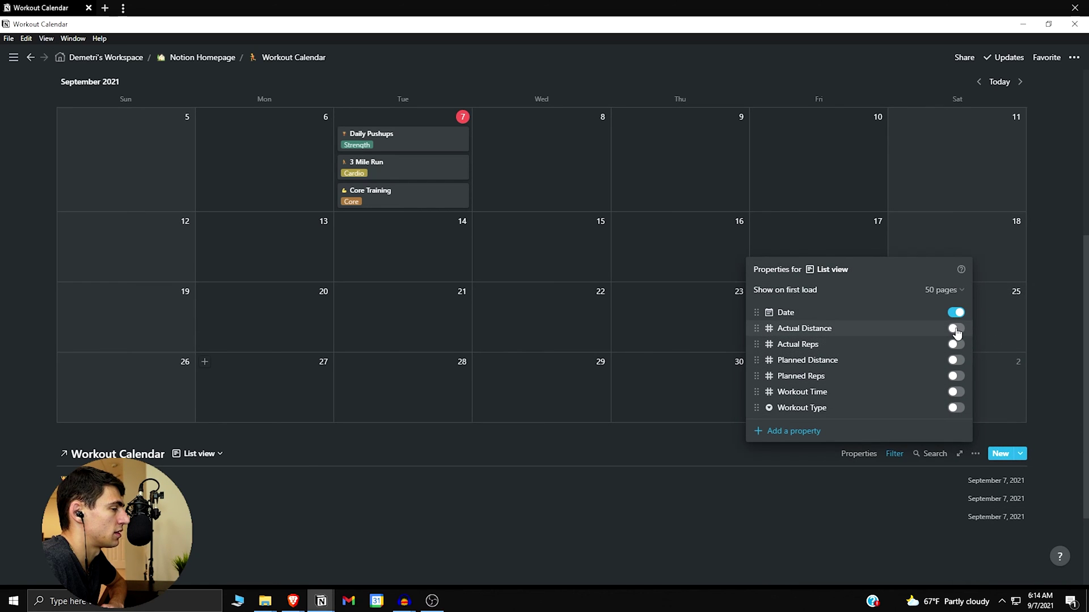
pyautogui.click(957, 362)
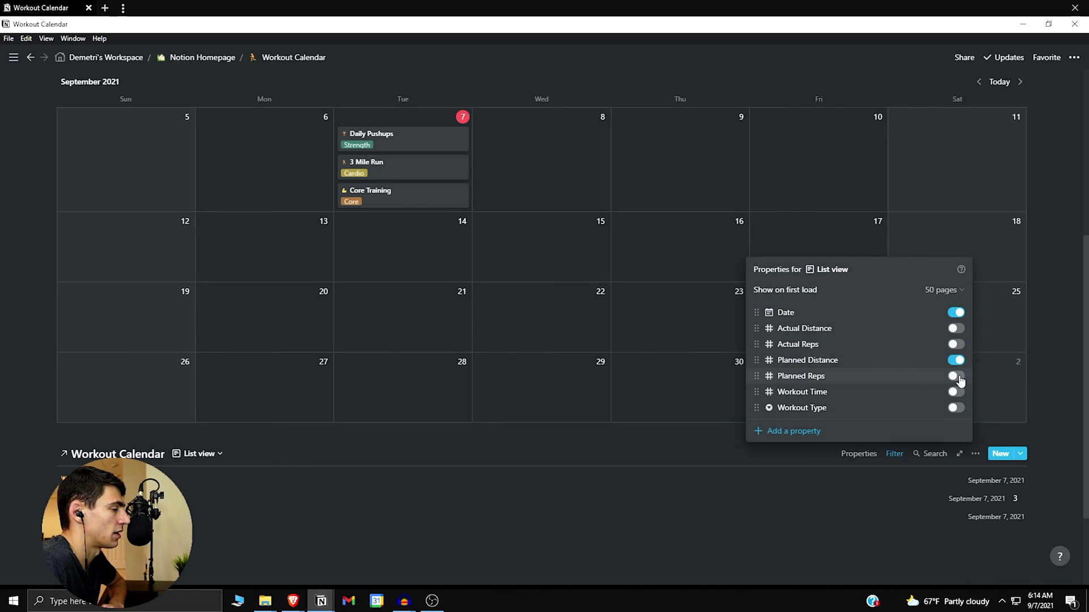
pyautogui.click(959, 378)
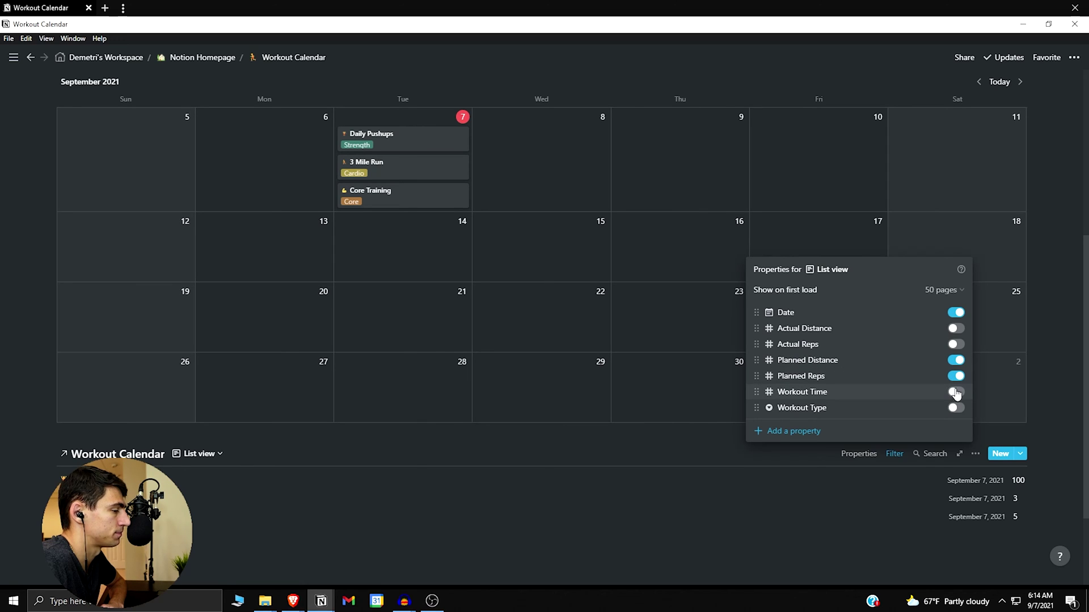
pyautogui.click(959, 410)
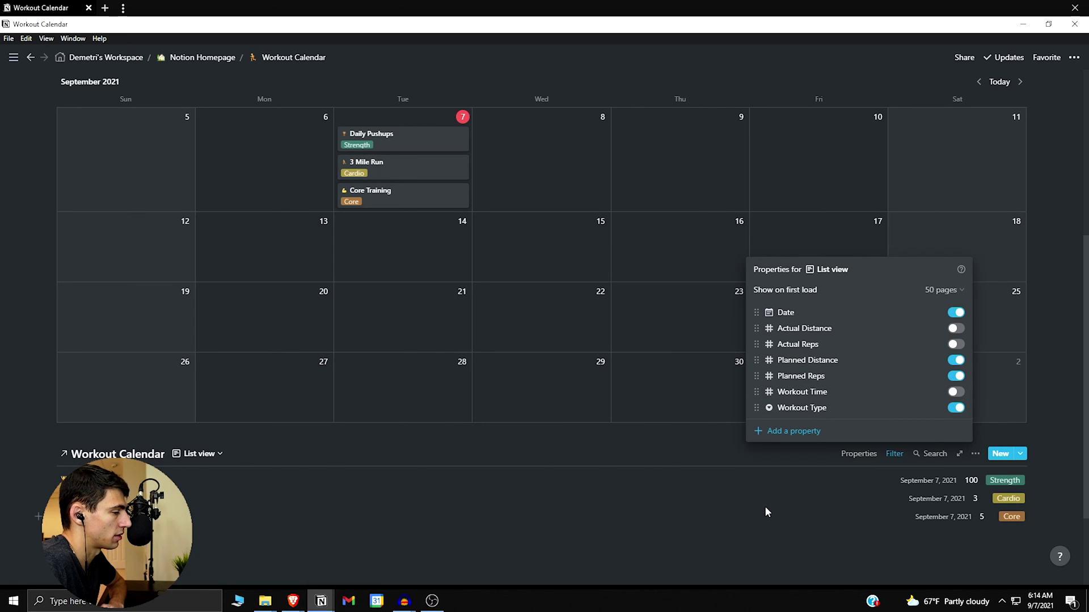
pyautogui.click(956, 313)
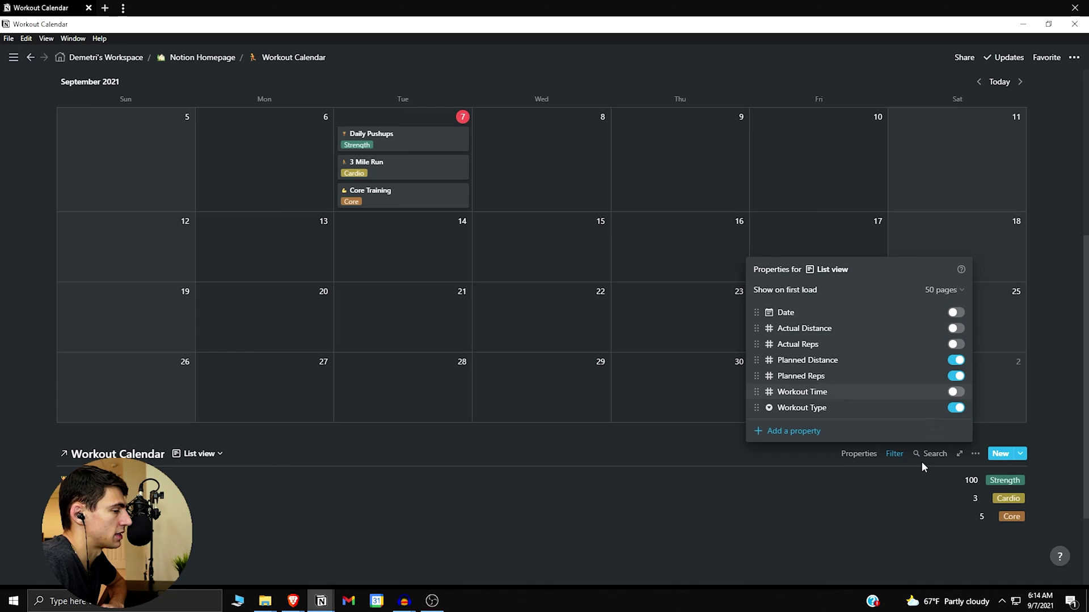
pyautogui.click(877, 501)
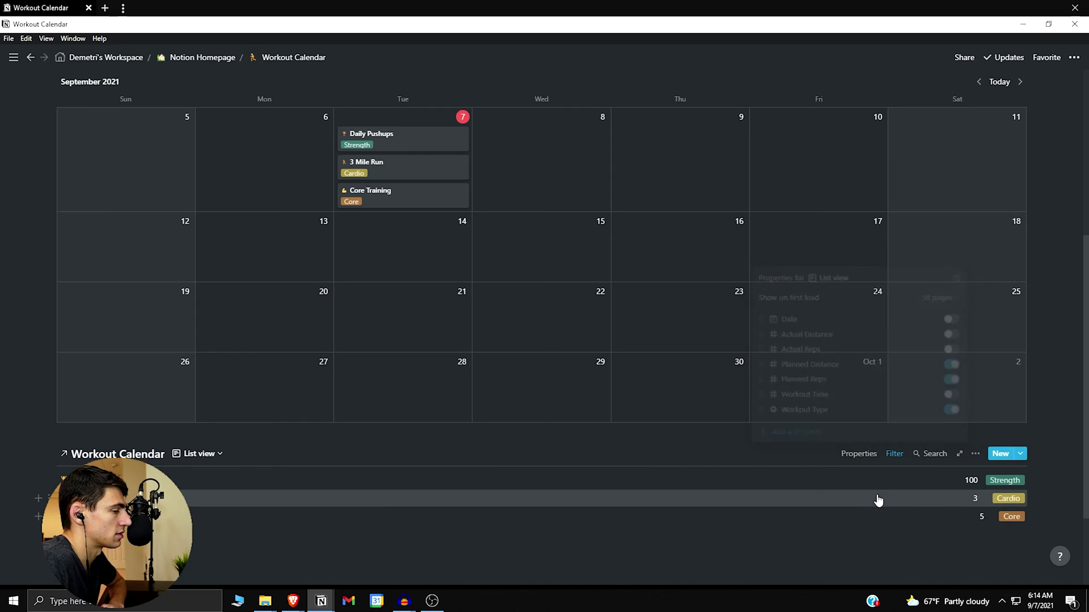
# Step: Also show Actual Reps and Actual Distance in the list view
pyautogui.click(975, 454)
pyautogui.click(991, 385)
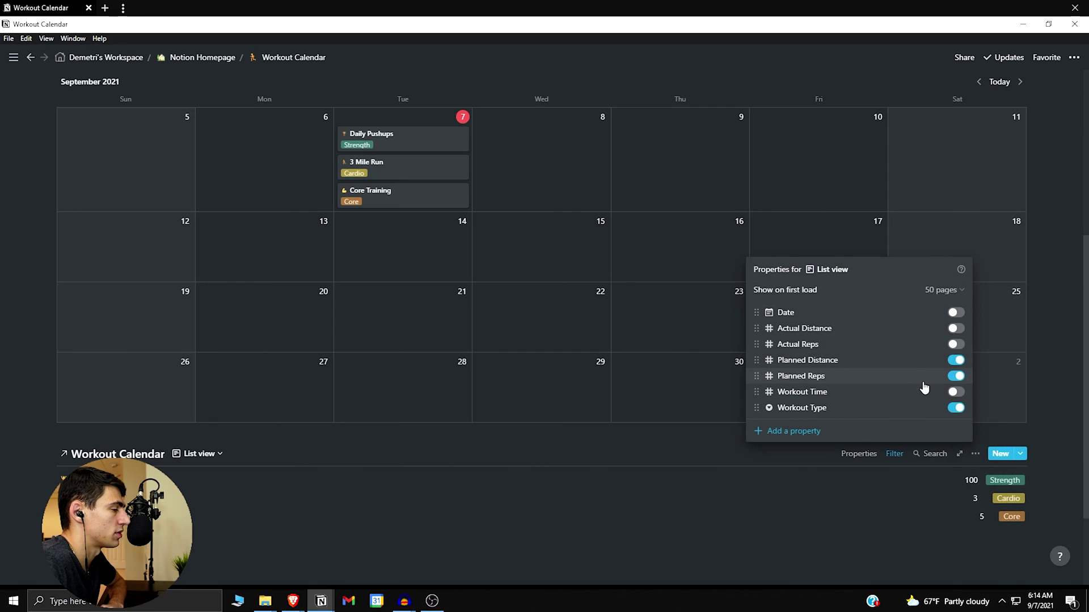
pyautogui.click(956, 345)
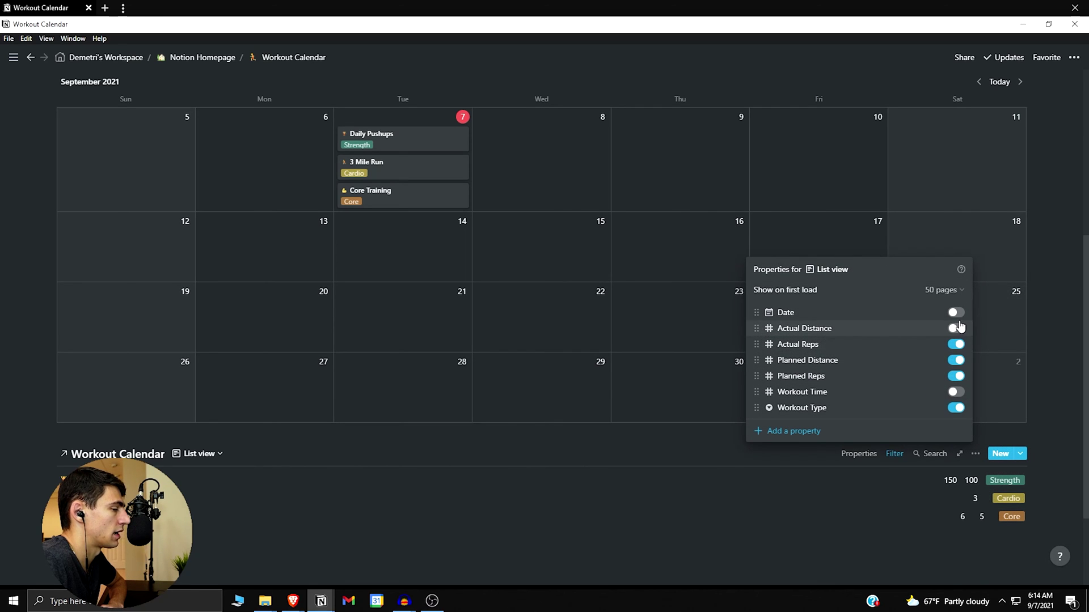
pyautogui.click(956, 329)
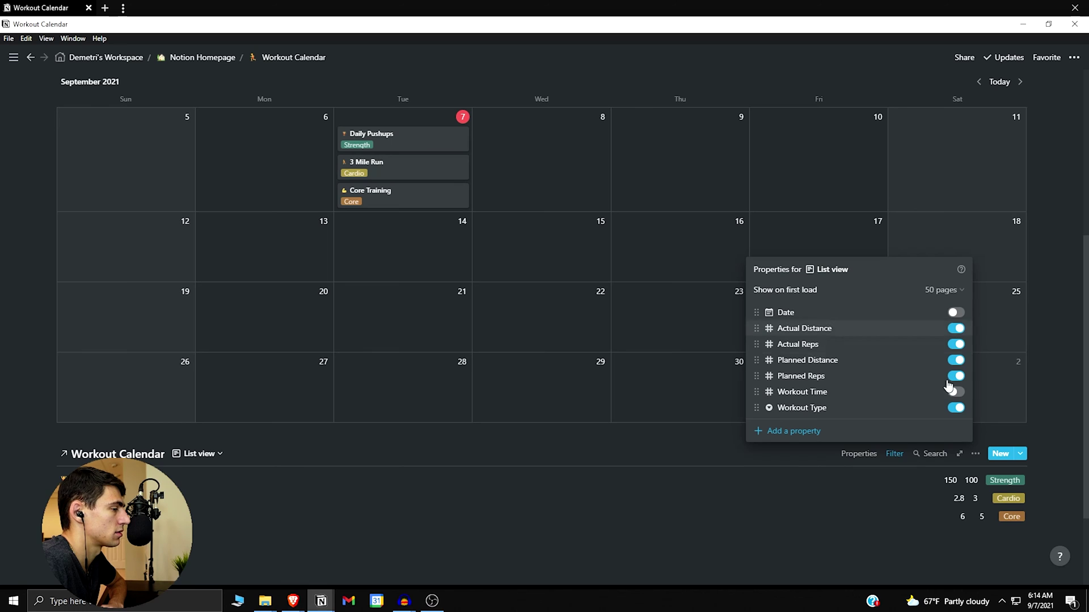
pyautogui.click(832, 490)
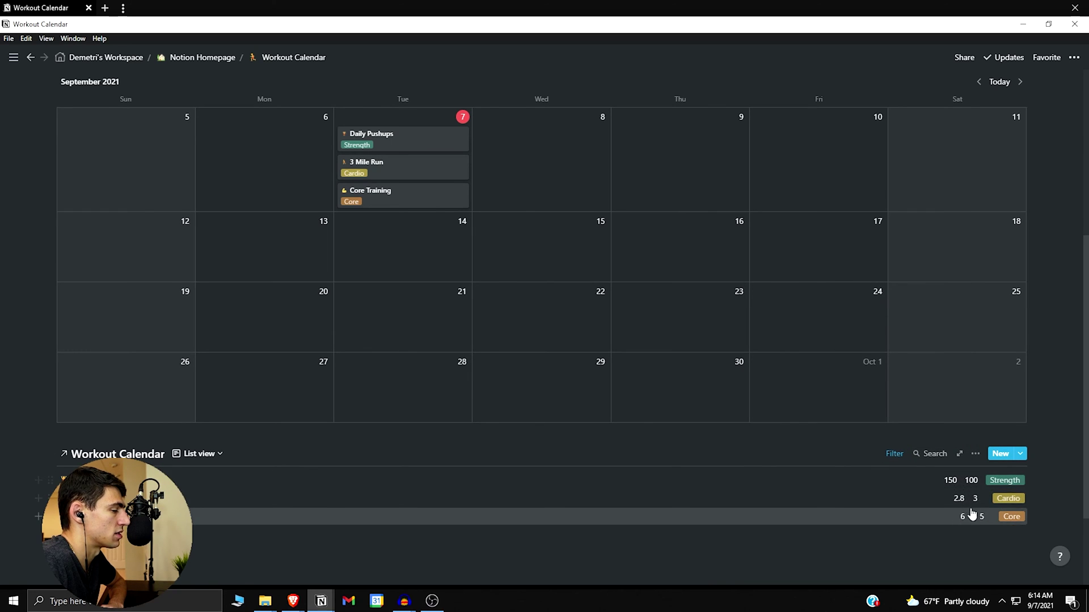
# Step: Reorder the list properties so Planned Distance and Planned Reps sit above the actual values
pyautogui.click(975, 455)
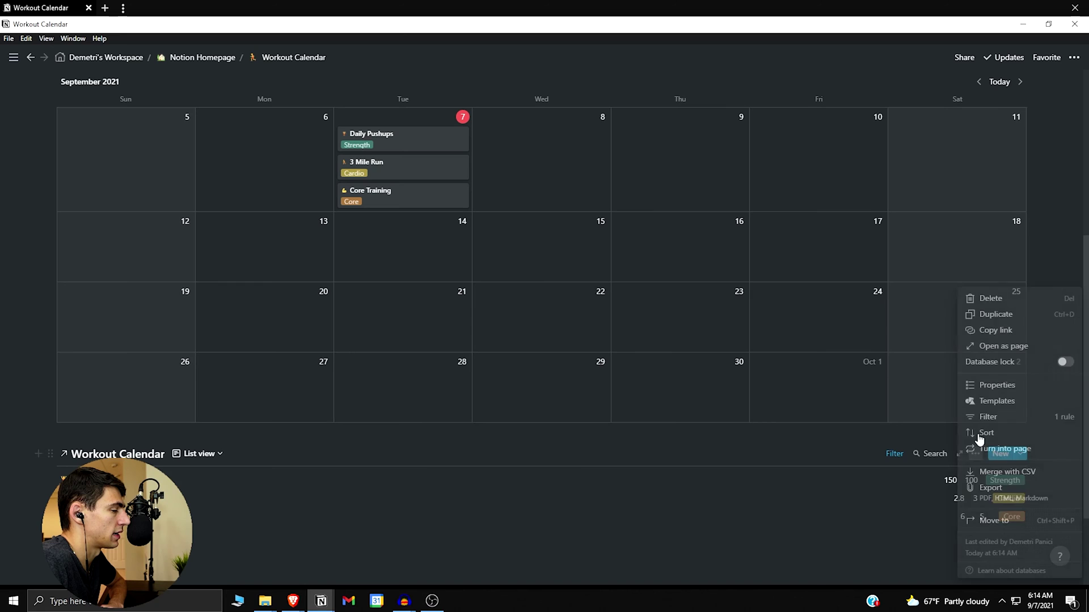
pyautogui.click(991, 387)
pyautogui.moveTo(816, 372); pyautogui.dragTo(799, 331)
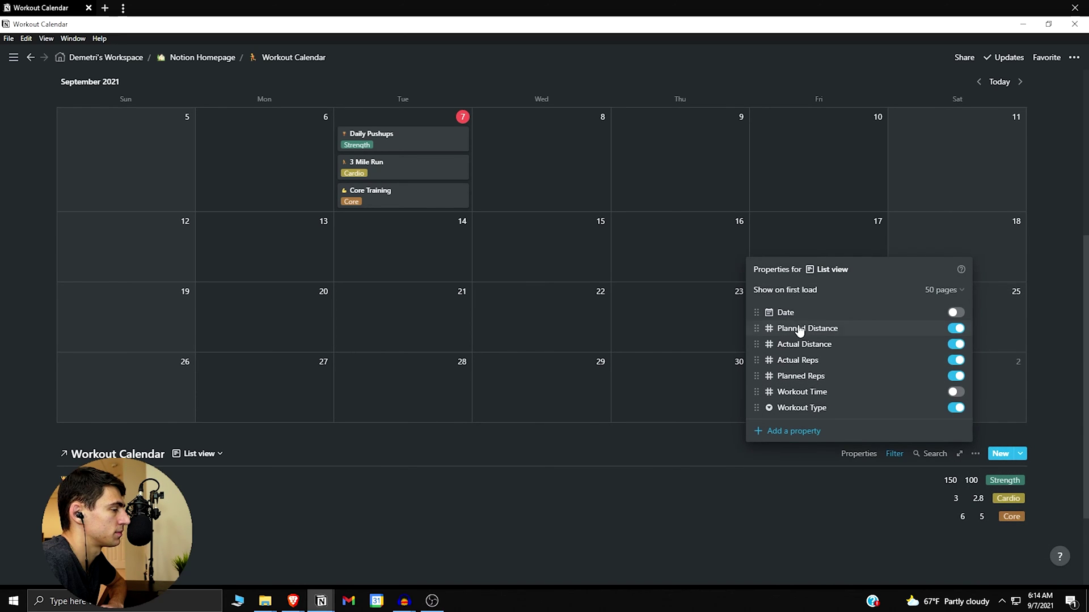
pyautogui.moveTo(792, 376); pyautogui.dragTo(801, 351)
pyautogui.click(844, 501)
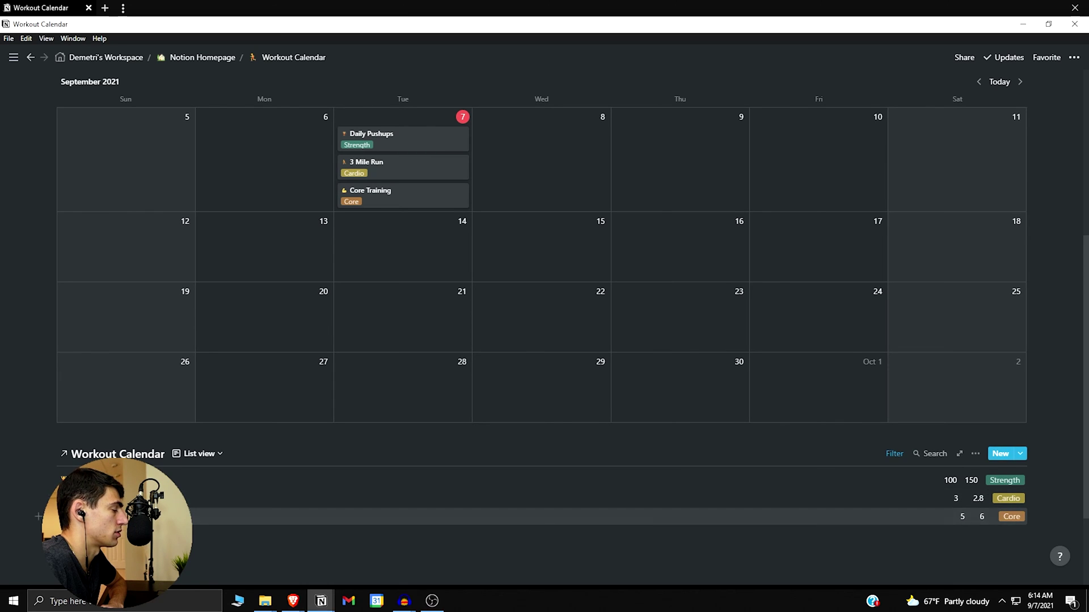
# Step: Retitle the September 7 Core Training workout to '5 X 30 Second Planks'
pyautogui.click(462, 192)
pyautogui.tripleClick(417, 244)
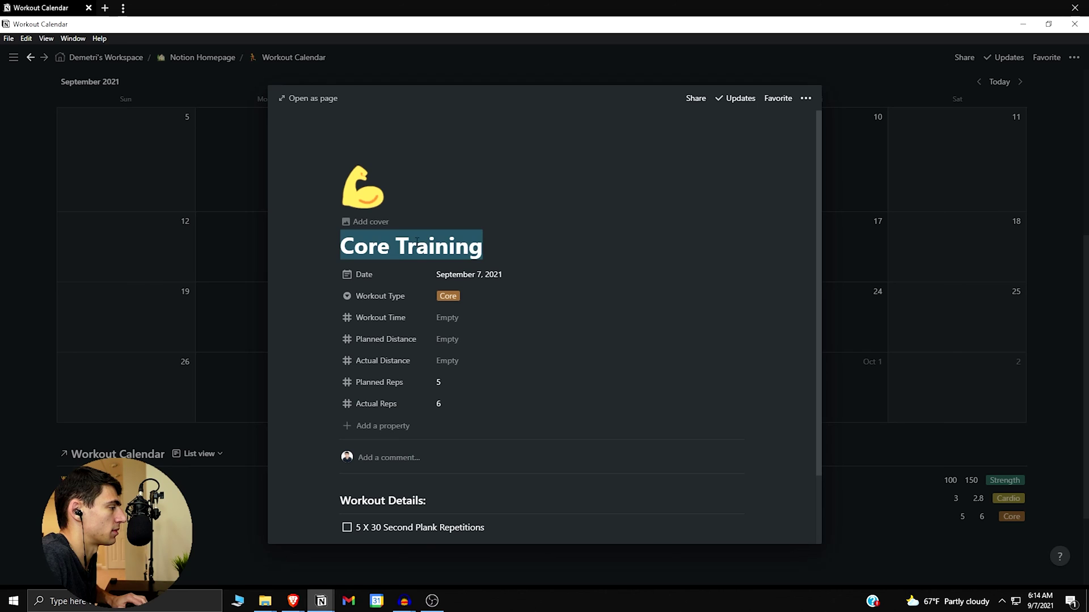
pyautogui.write('Da')
pyautogui.press('BackSpace')
pyautogui.write('5 X 30 Second Planks')
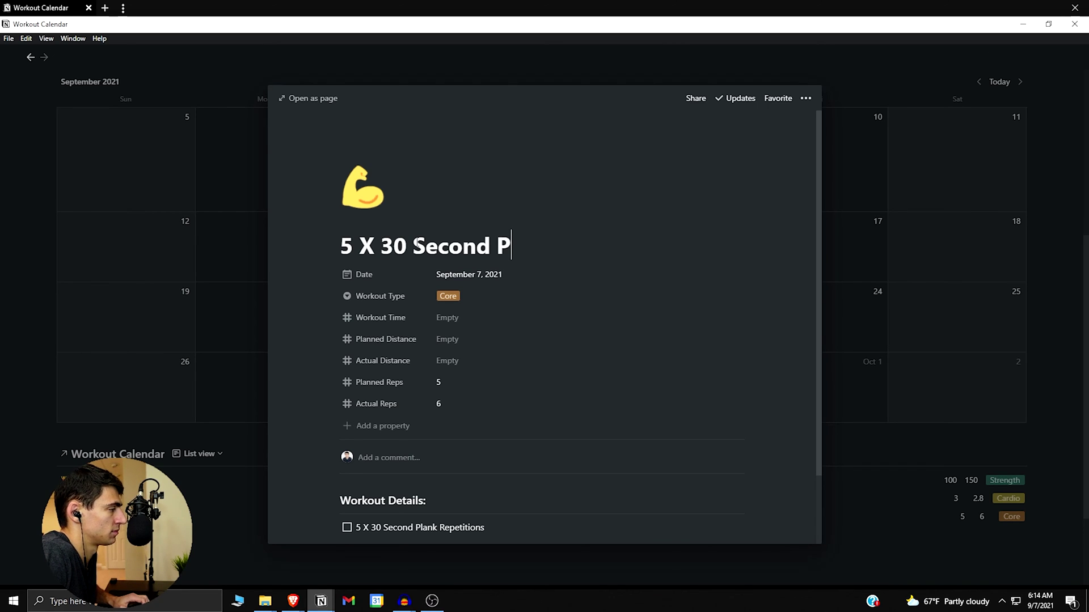
pyautogui.click(832, 422)
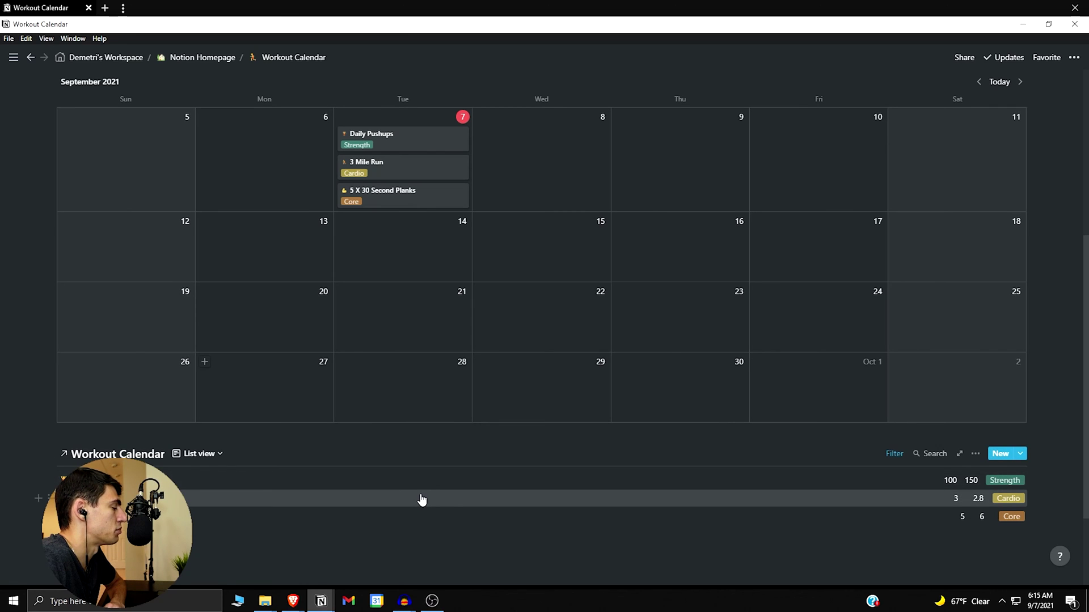
pyautogui.scroll(5, 241, 326)
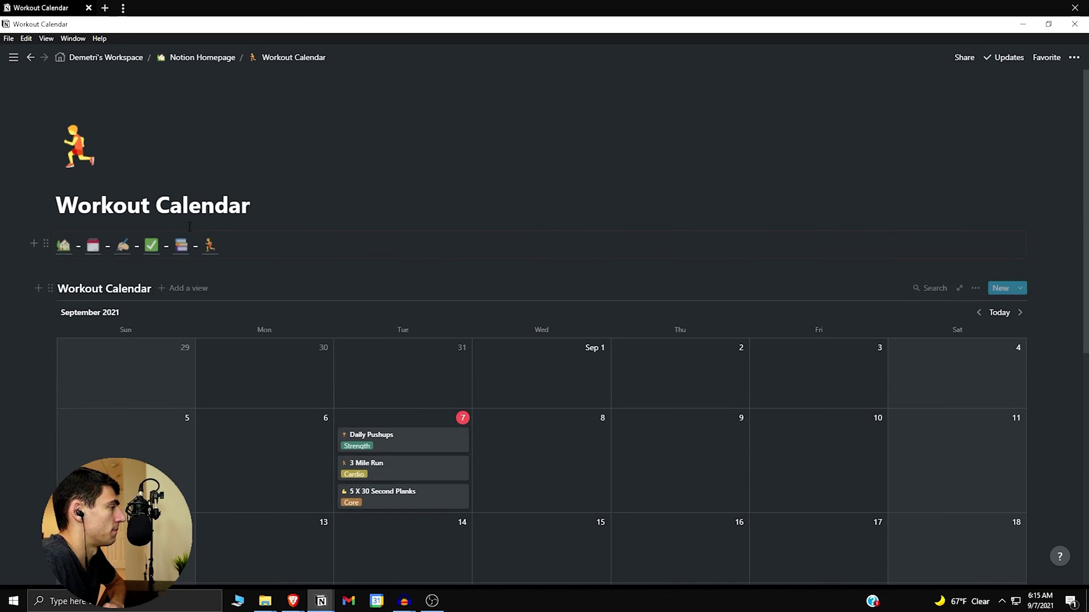
pyautogui.click(50, 288)
pyautogui.click(543, 296)
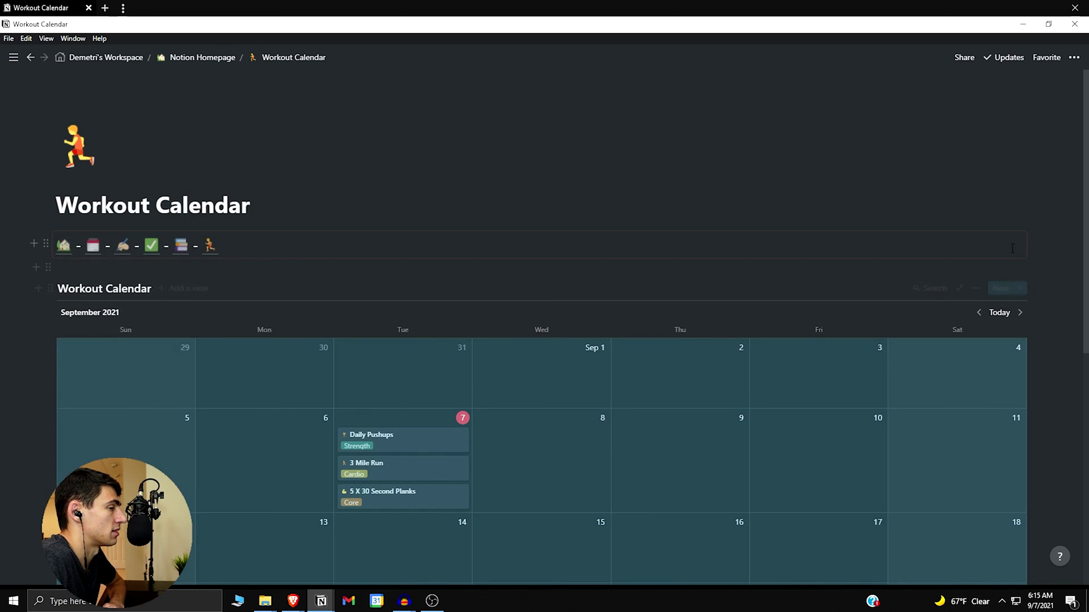
pyautogui.click(973, 288)
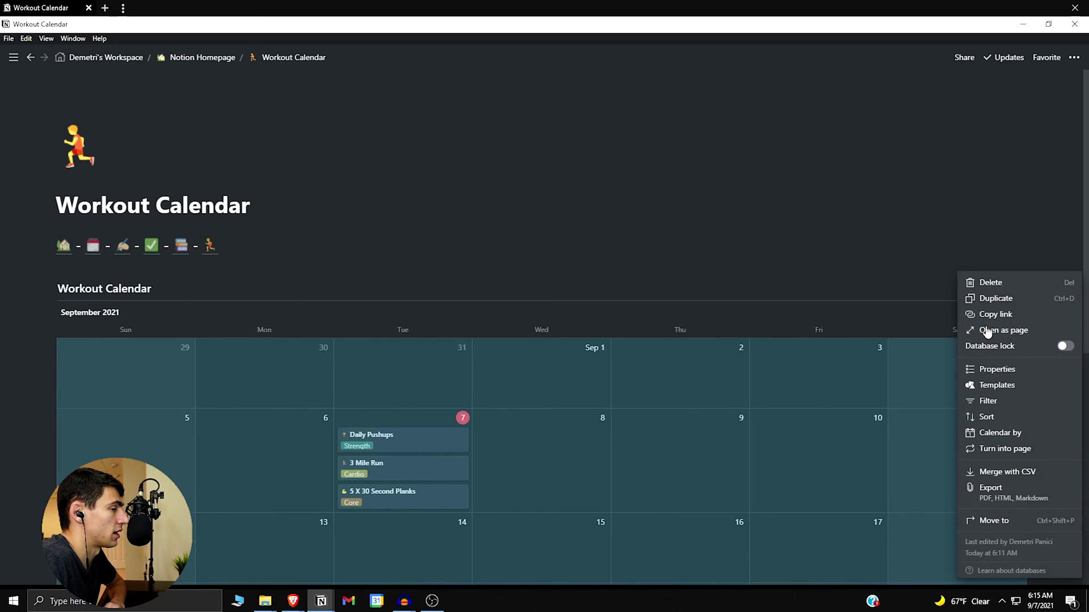
pyautogui.click(984, 331)
pyautogui.click(99, 142)
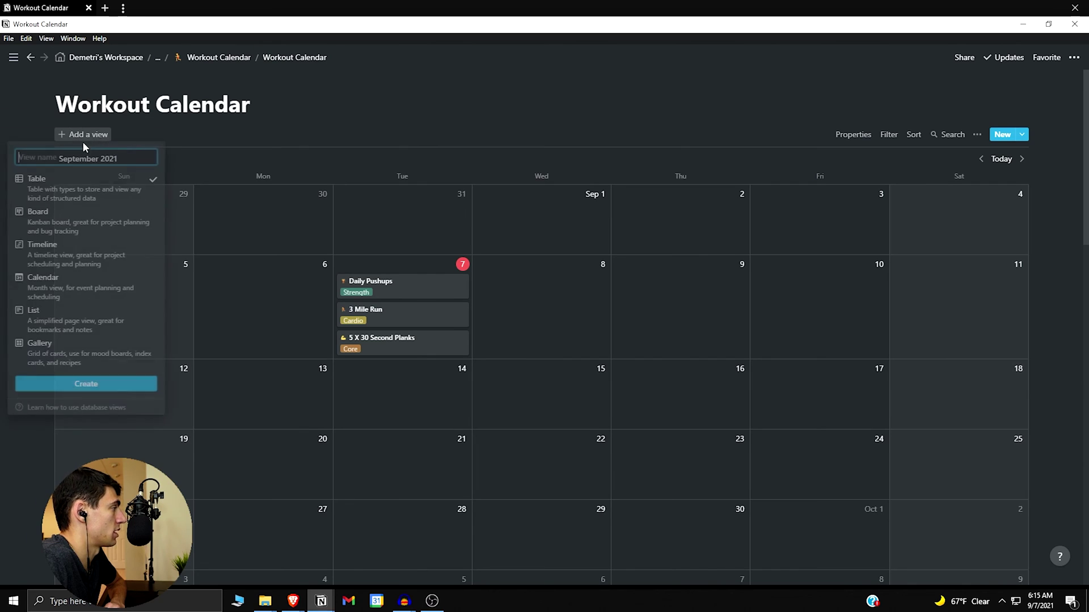
pyautogui.click(134, 115)
pyautogui.click(76, 80)
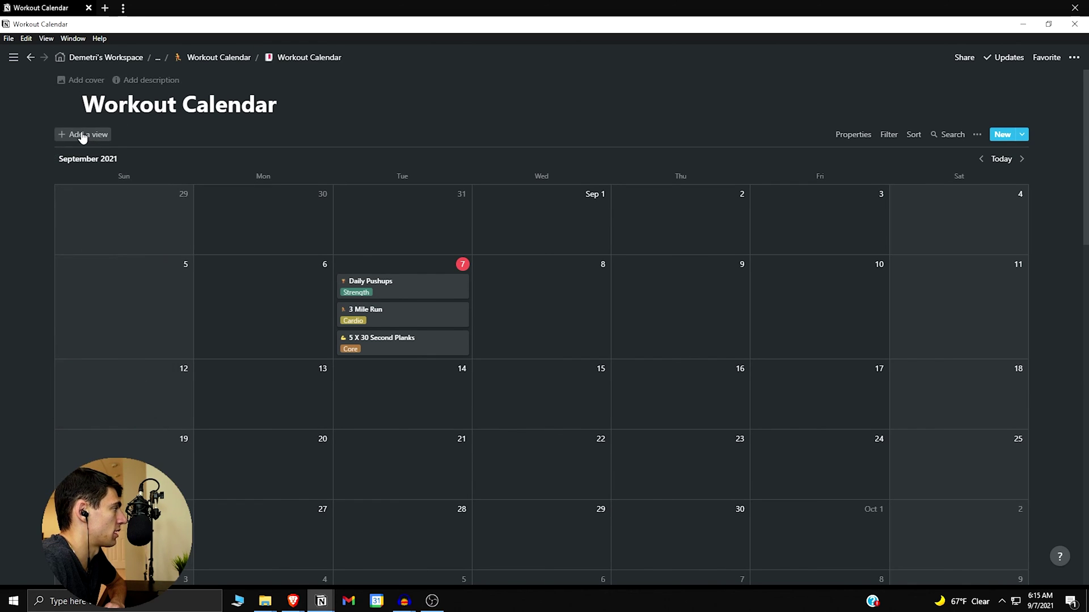
pyautogui.click(68, 105)
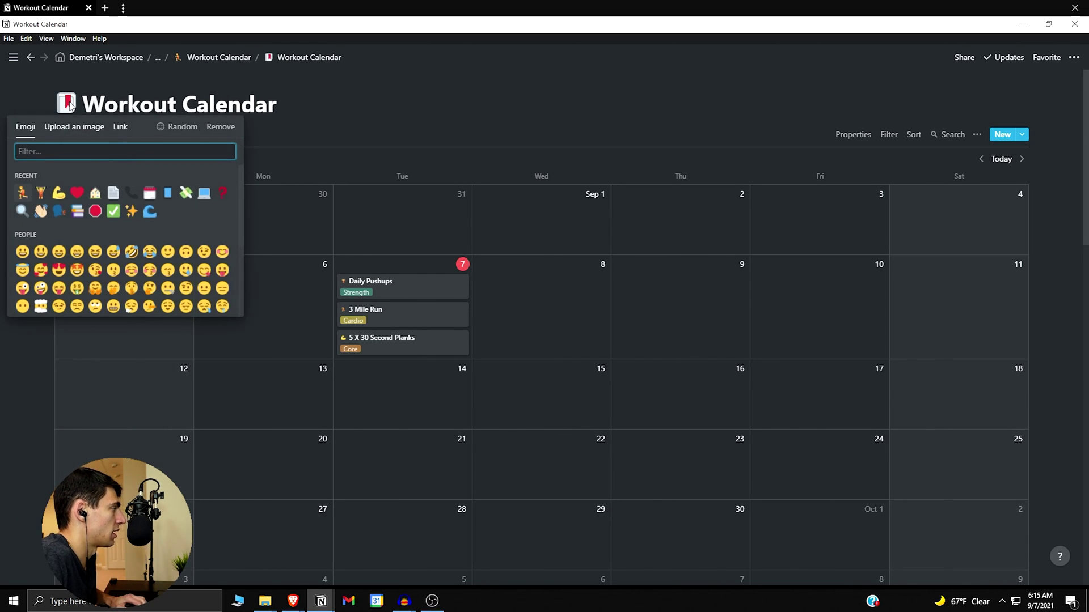
pyautogui.click(20, 194)
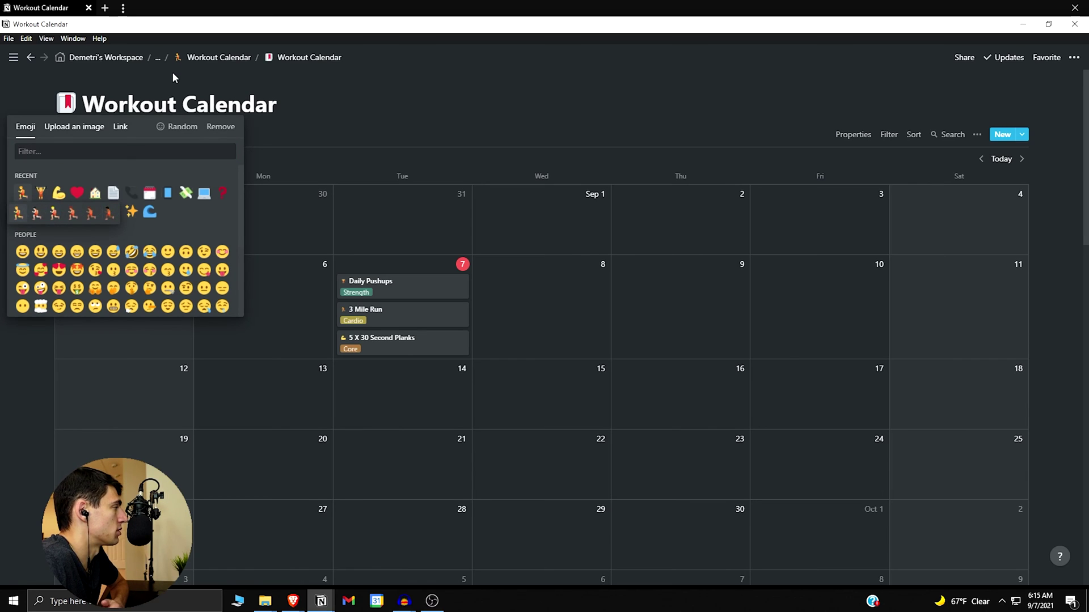
pyautogui.moveTo(14, 213)
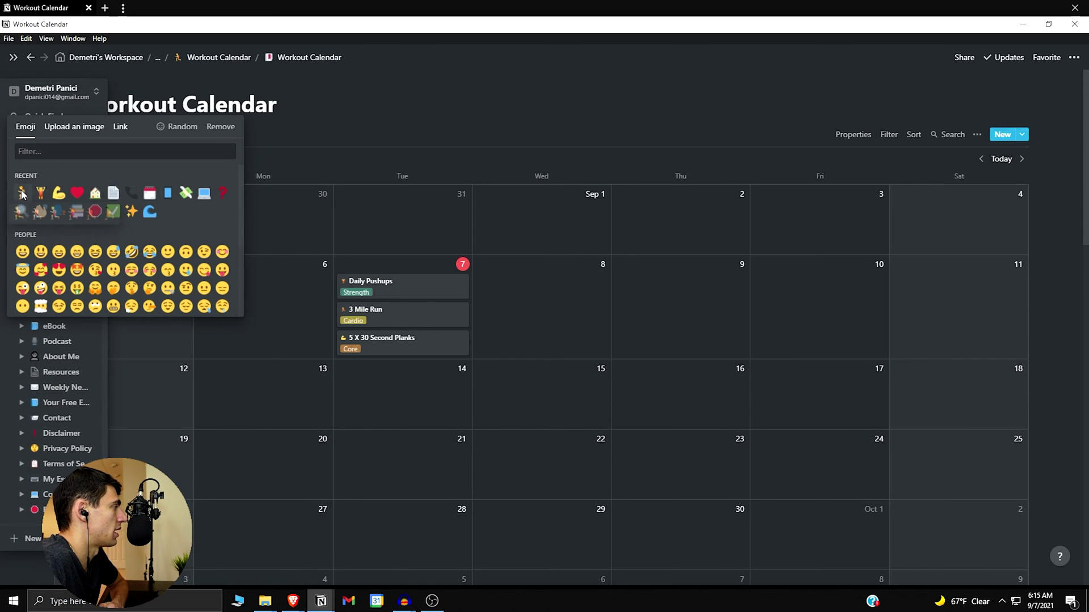
pyautogui.click(20, 216)
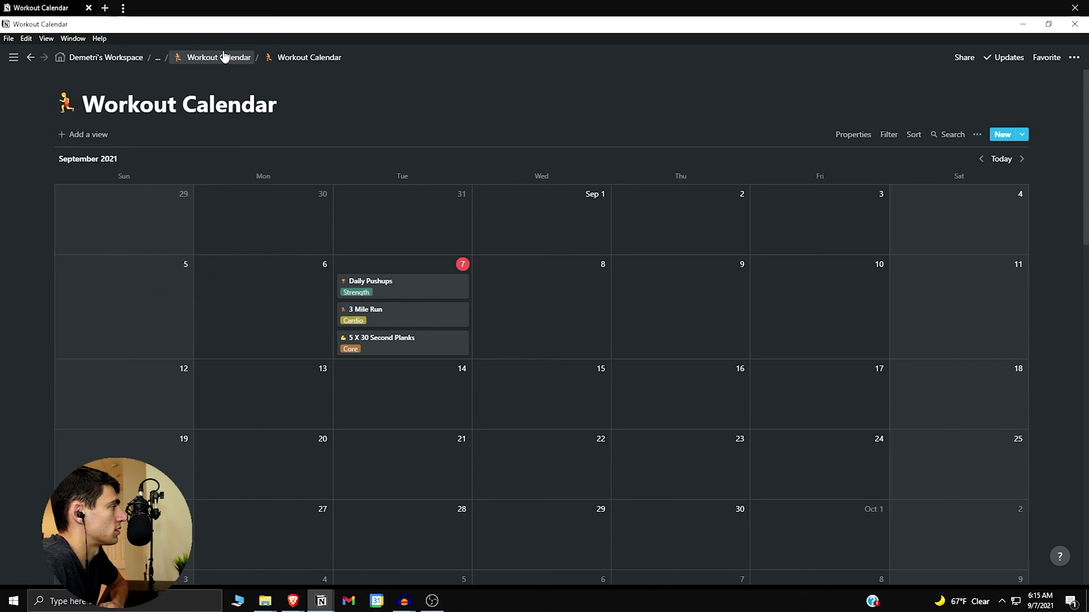
pyautogui.click(224, 56)
pyautogui.scroll(-6, 607, 392)
pyautogui.scroll(-1, 418, 369)
pyautogui.scroll(2, 414, 372)
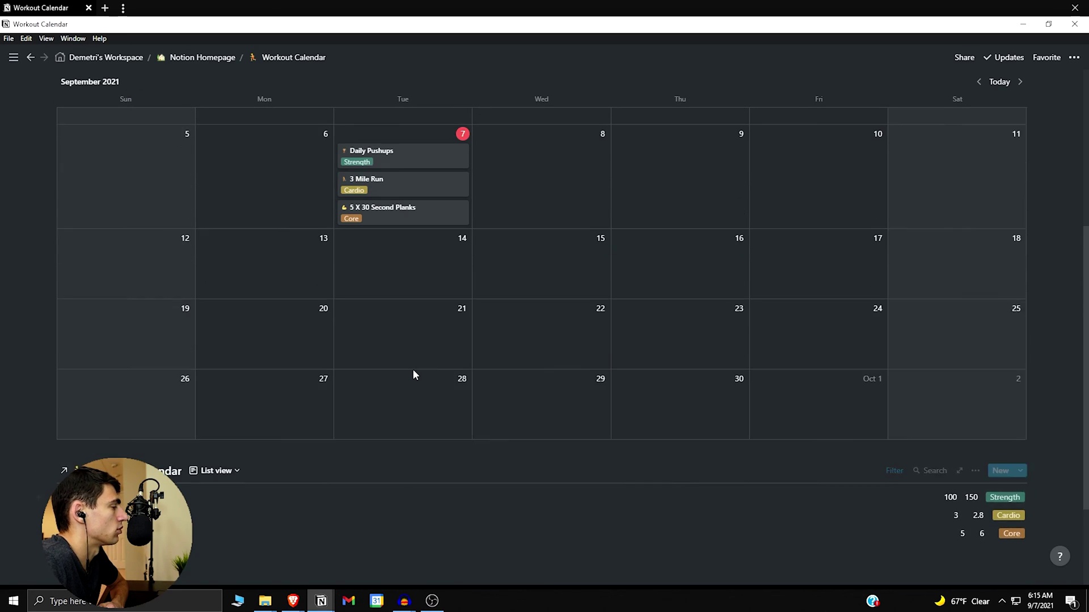
pyautogui.scroll(-1, 414, 372)
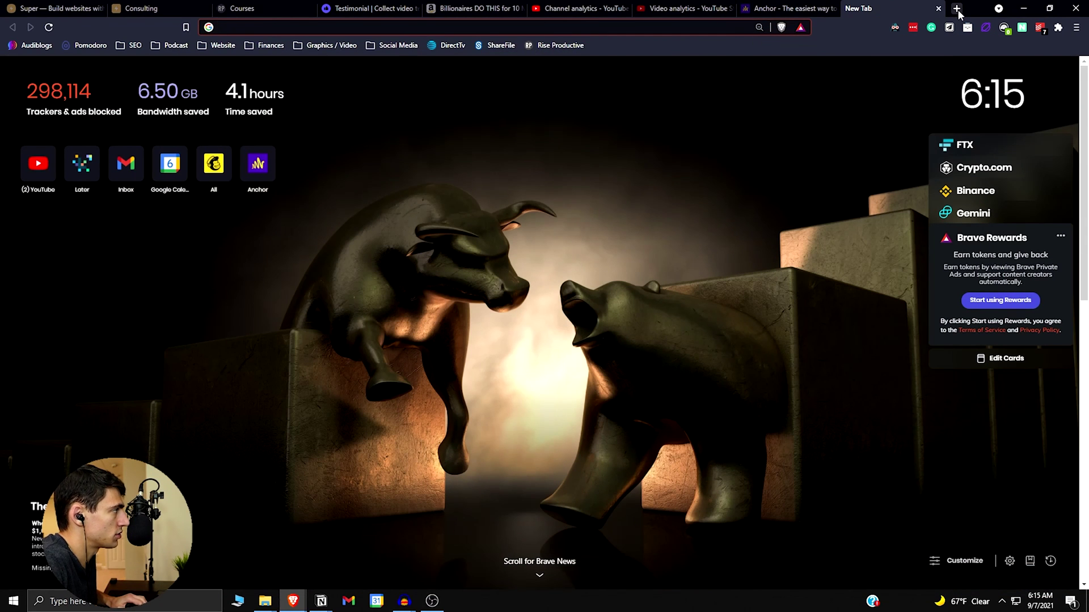
# Step: Load zapier.com from the address bar using 'zap'
pyautogui.write('zap')
pyautogui.press('Return')
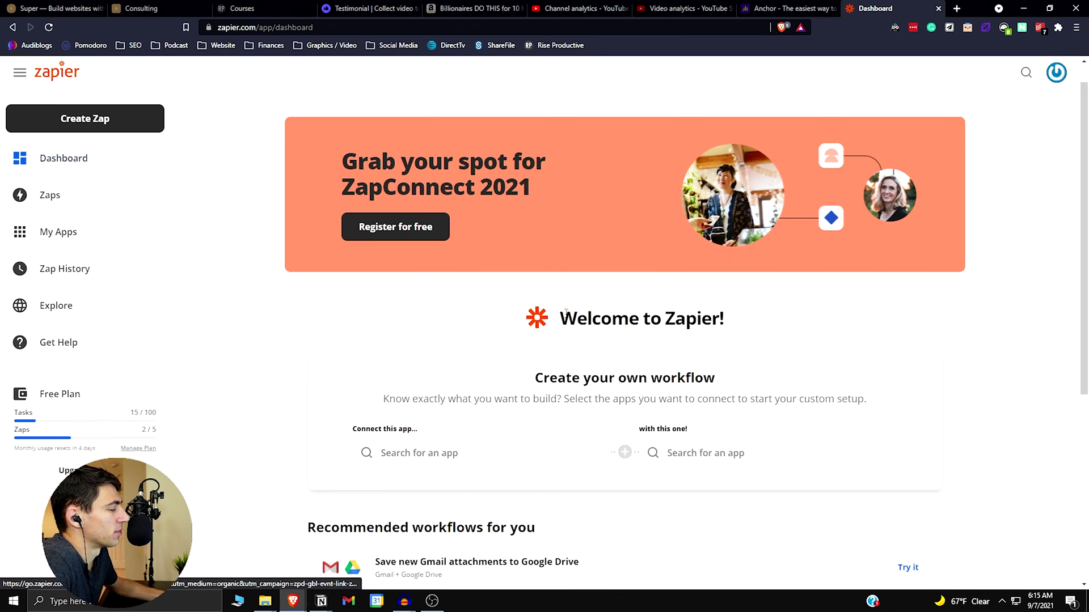
# Step: Open the Automated Notion Training Log zap from the Zaps list
pyautogui.scroll(-3, 598, 435)
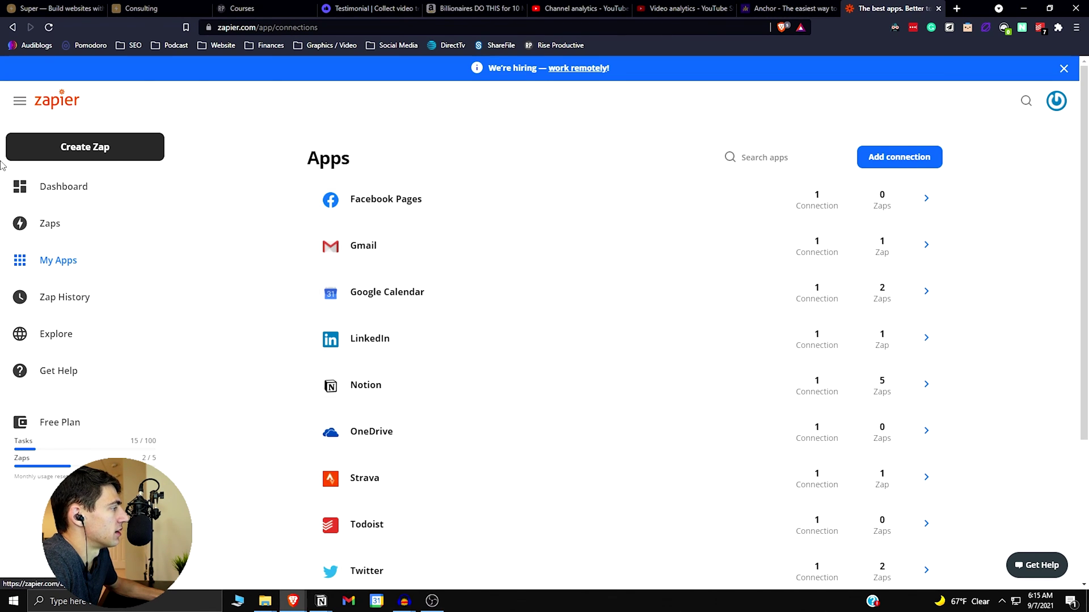
pyautogui.click(77, 226)
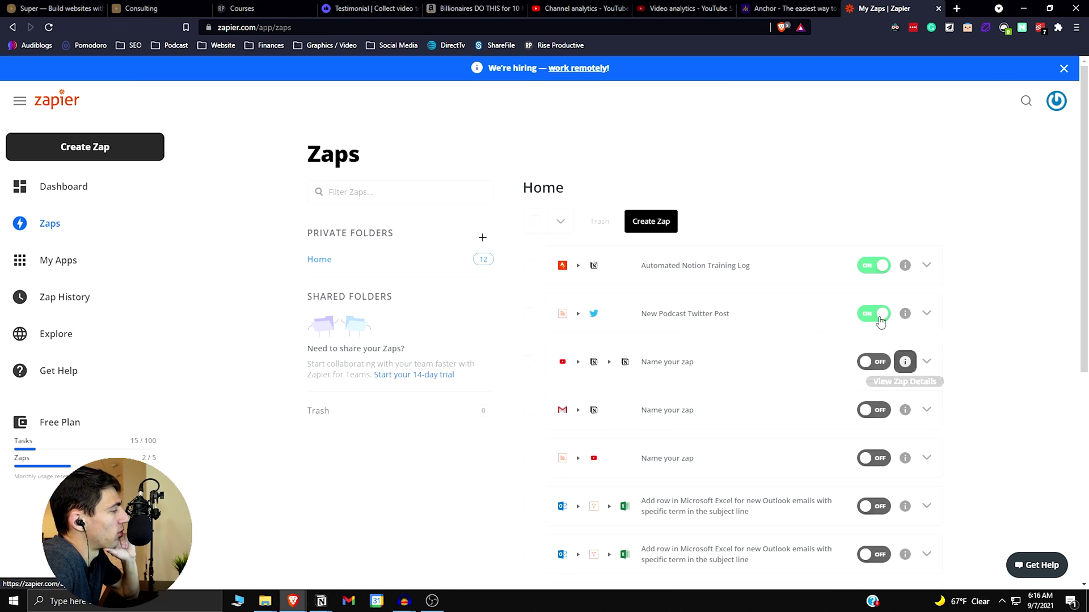
pyautogui.click(680, 273)
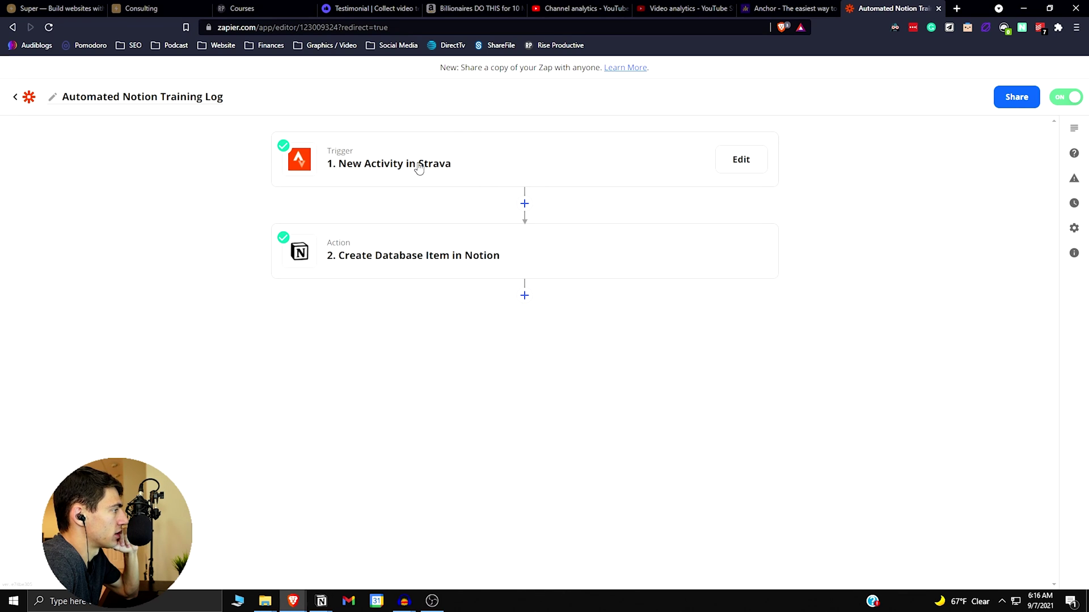
# Step: Inspect the New Activity in Strava trigger's app and event settings
pyautogui.click(465, 165)
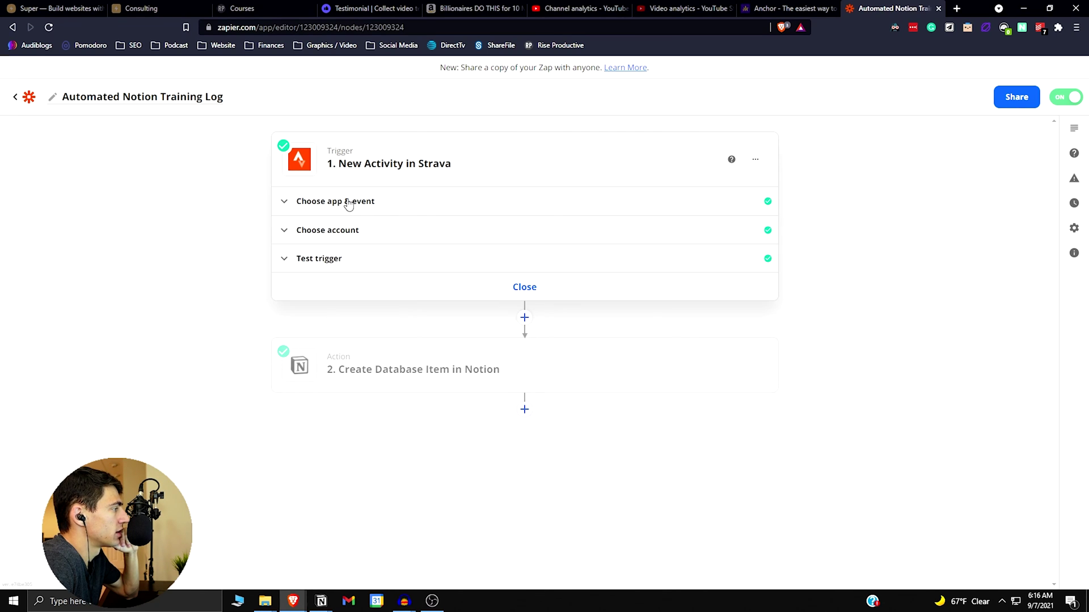
pyautogui.click(349, 204)
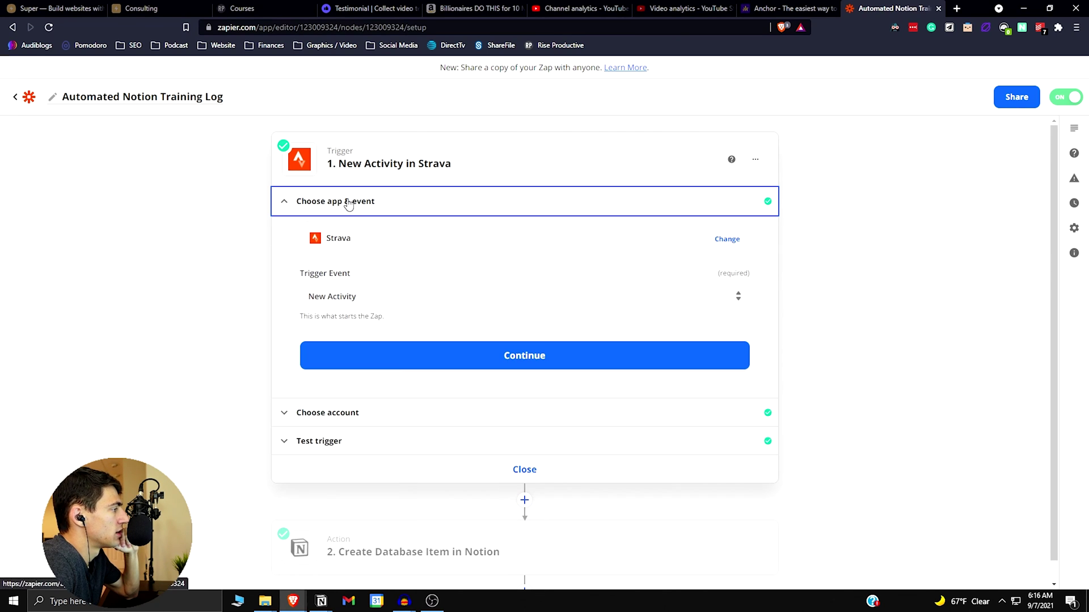
pyautogui.click(391, 202)
# Step: Expand the Create Database Item in Notion action's app, account and setup sections
pyautogui.click(405, 363)
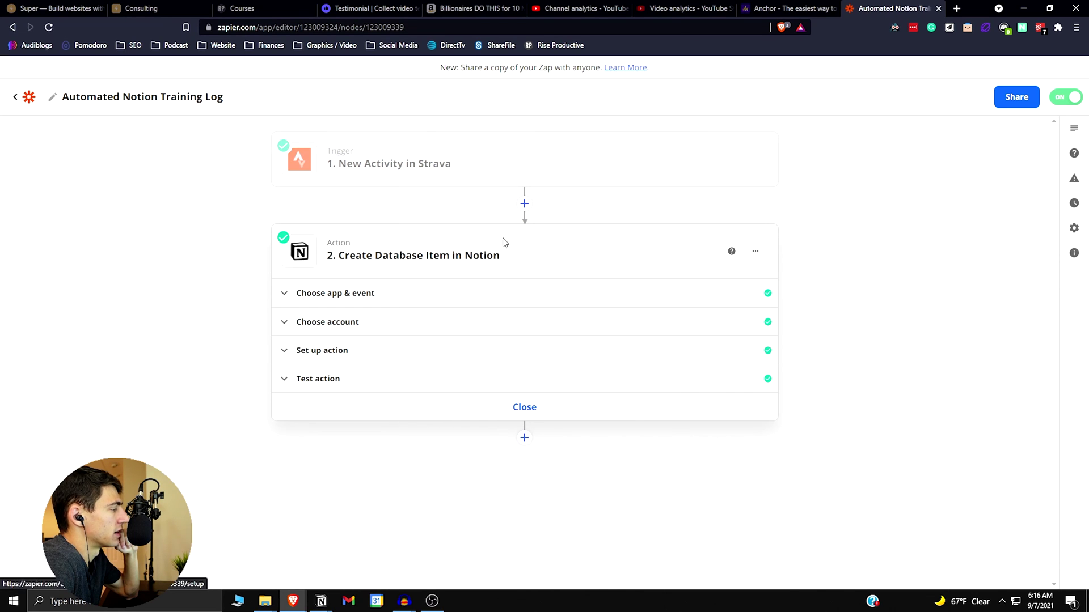
pyautogui.click(404, 299)
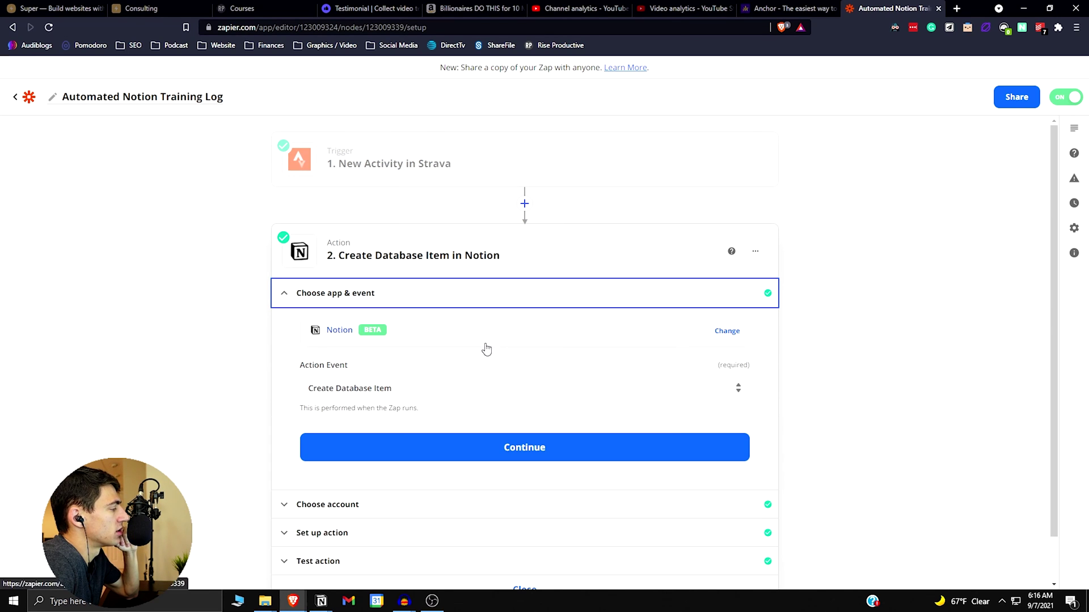
pyautogui.scroll(-1, 486, 348)
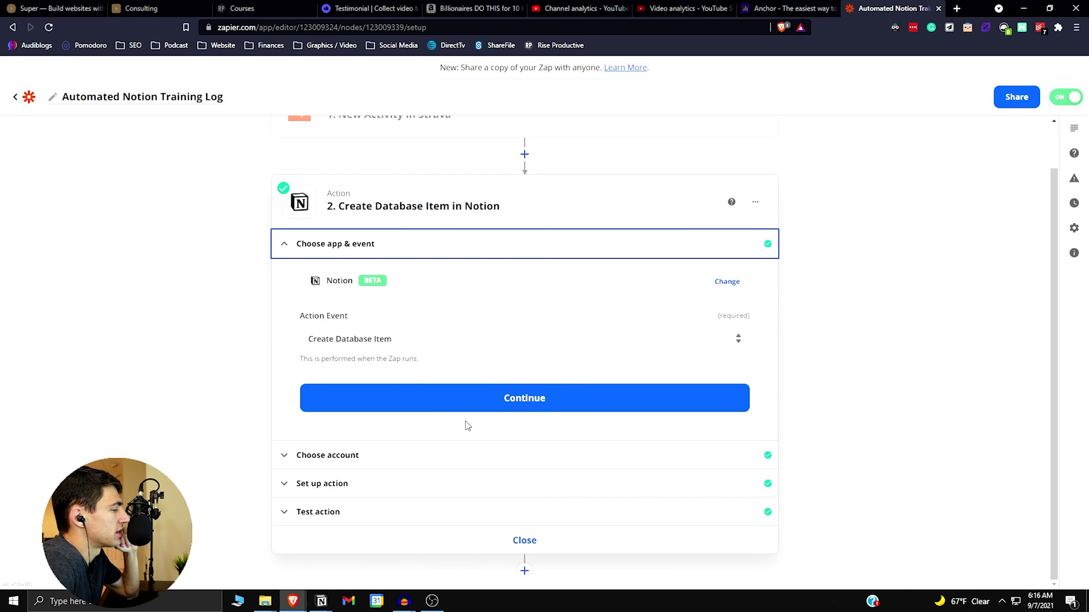
pyautogui.click(440, 453)
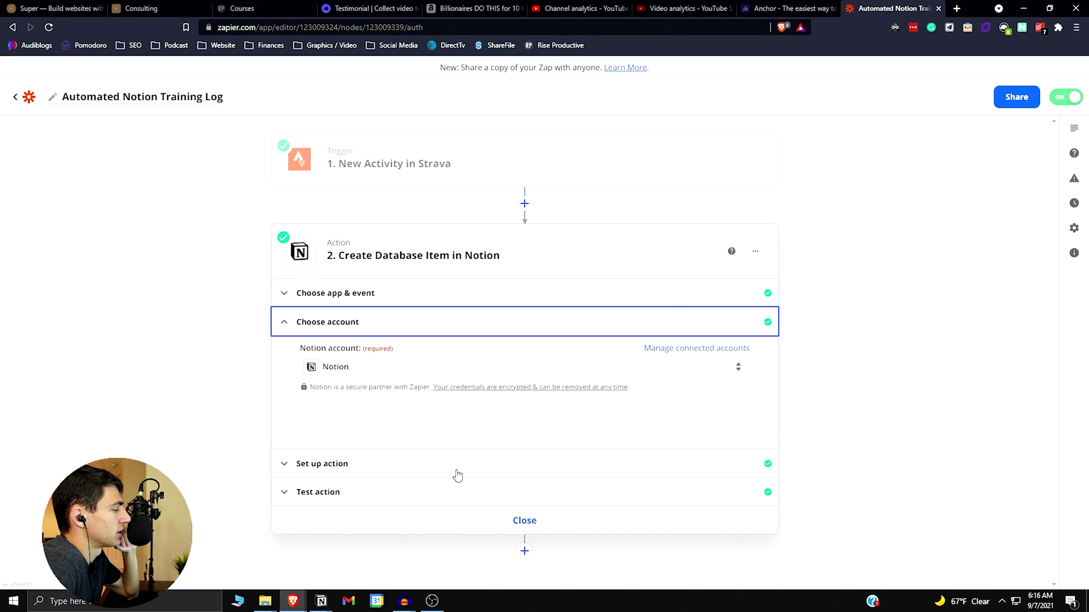
pyautogui.click(403, 463)
# Step: Review the Strava fields mapped into the Notion database, including Name and Strava Link
pyautogui.scroll(-1, 515, 380)
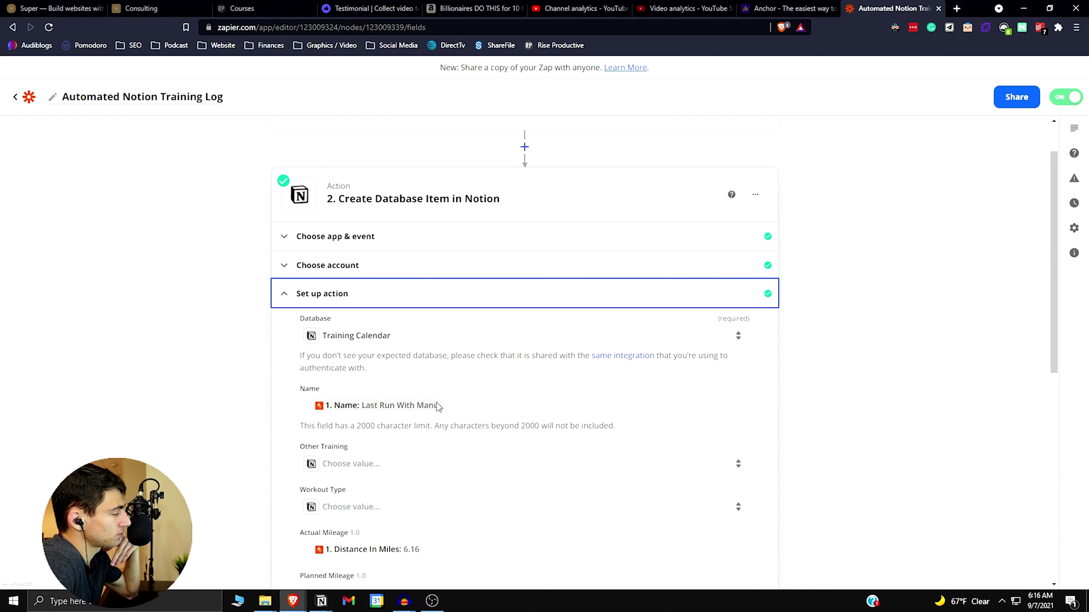
pyautogui.scroll(-3, 414, 405)
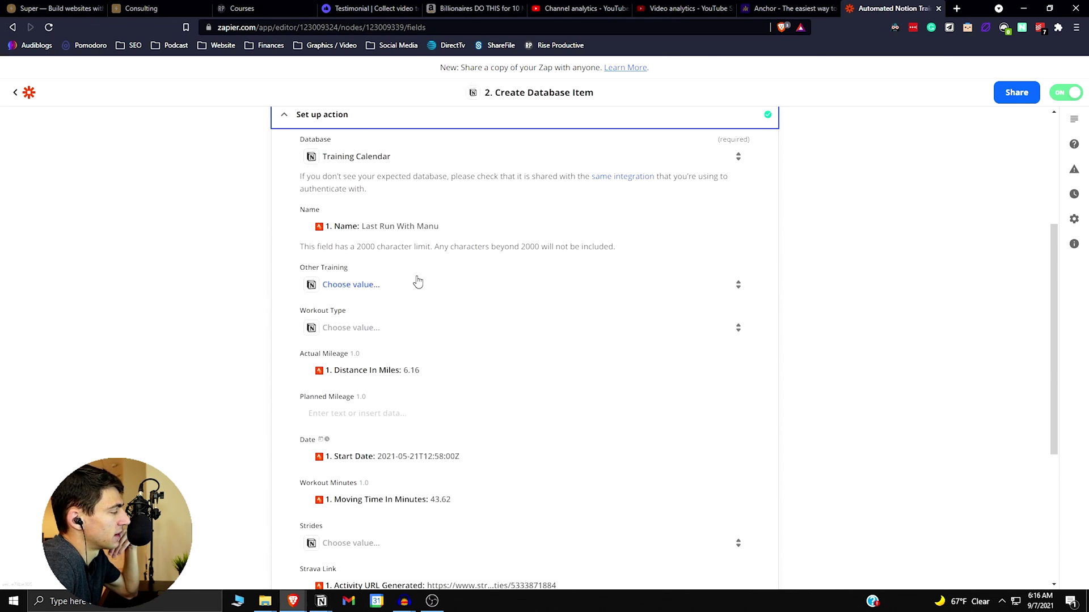
pyautogui.click(463, 235)
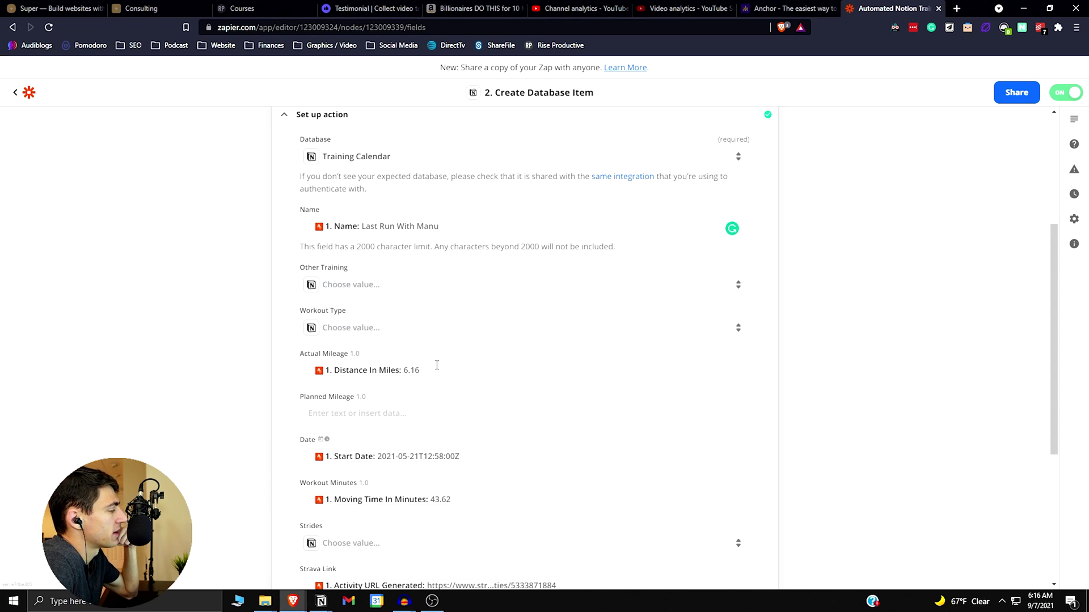
pyautogui.scroll(-1, 437, 361)
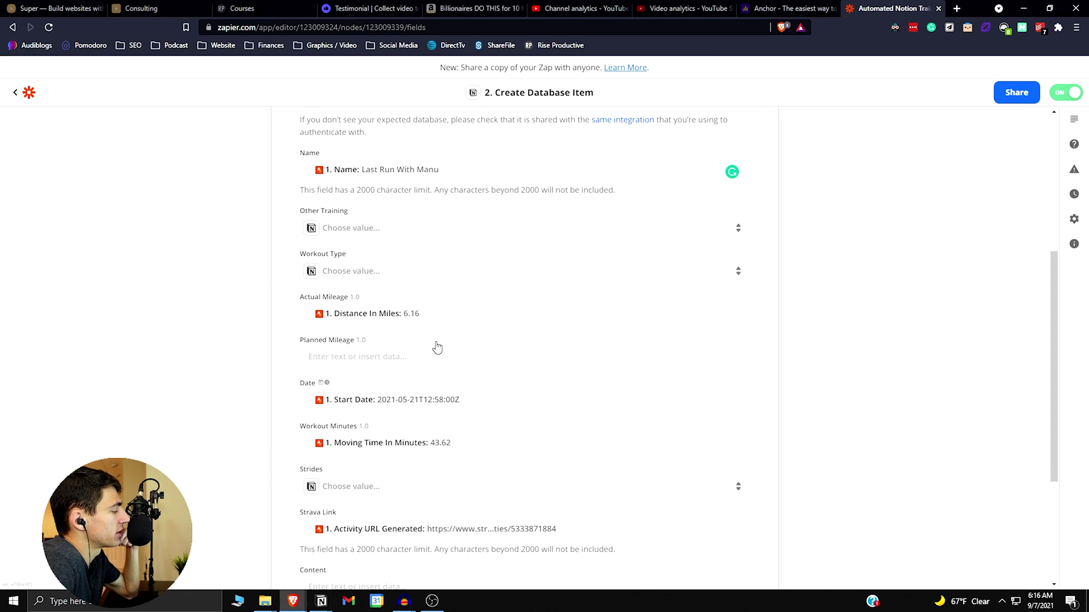
pyautogui.scroll(-1, 437, 347)
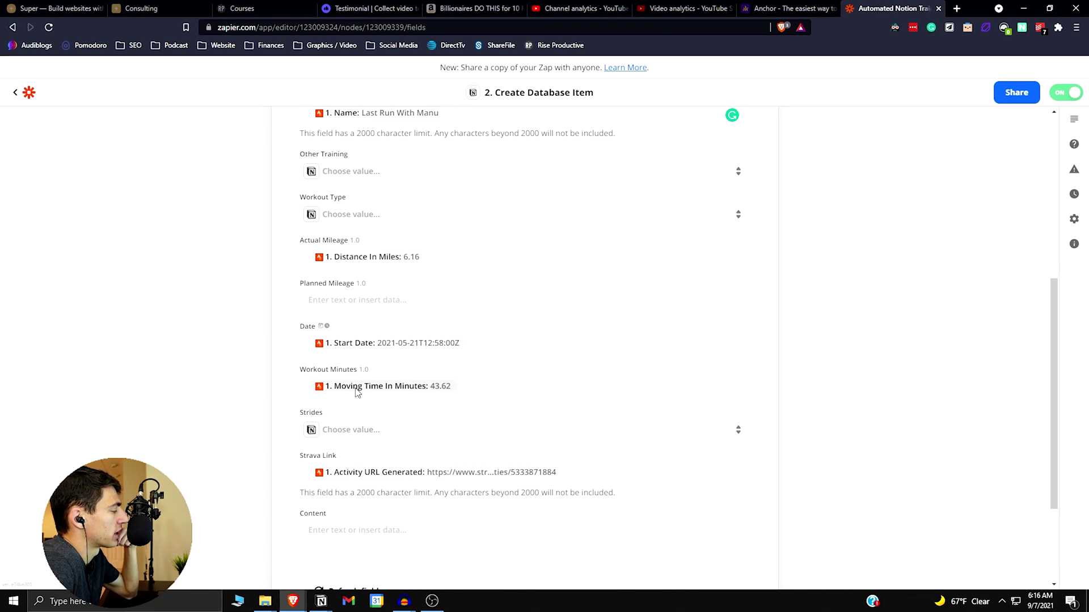
pyautogui.scroll(-2, 359, 390)
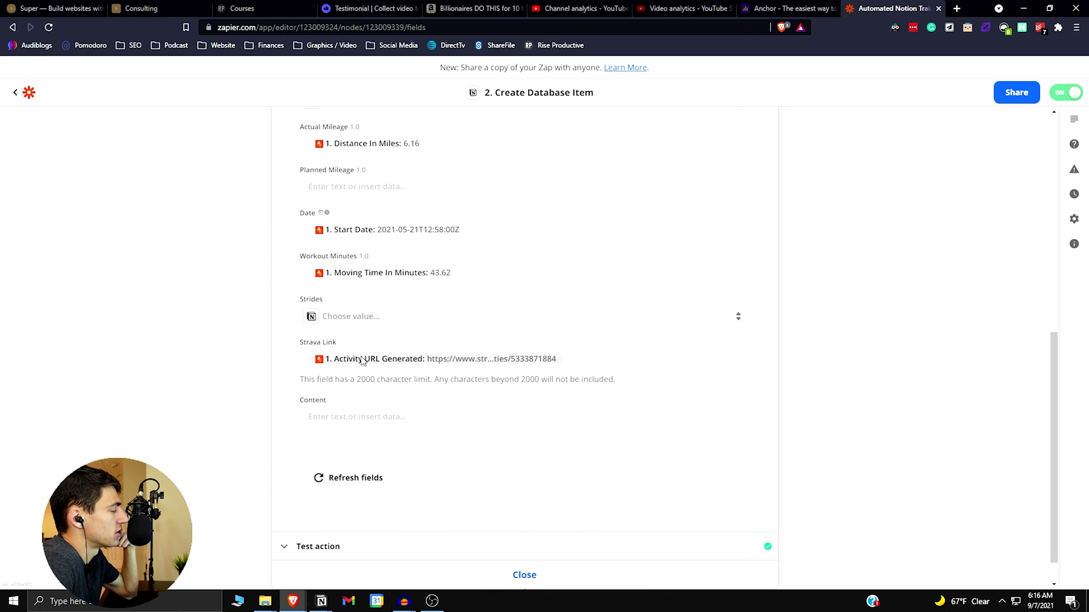
# Step: Return to the Workout Calendar in Notion and open the Daily Pushups entry
pyautogui.moveTo(335, 600)
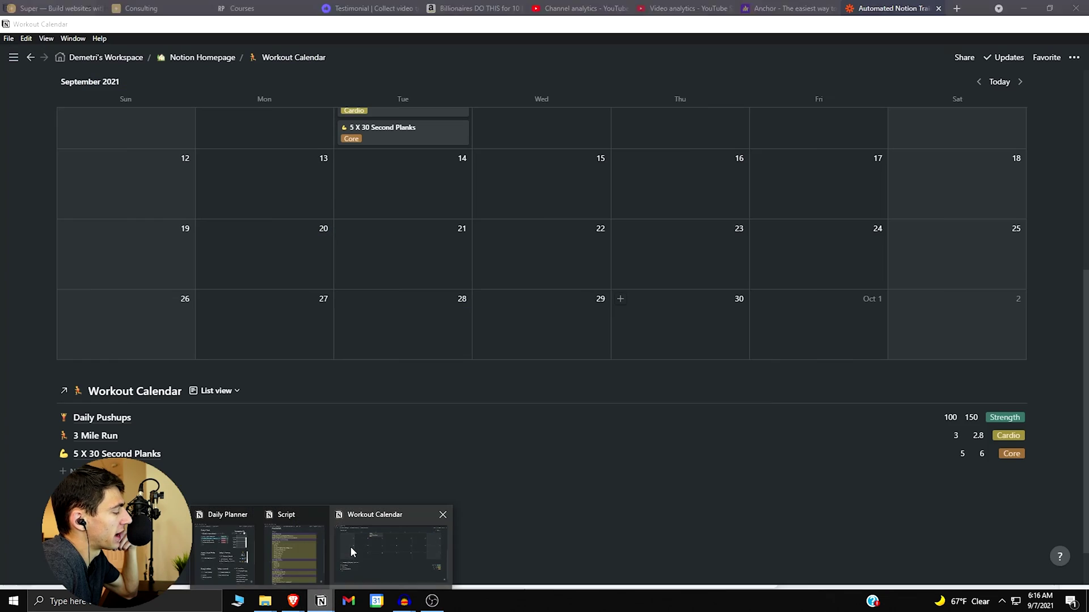
pyautogui.click(355, 542)
pyautogui.scroll(3, 466, 304)
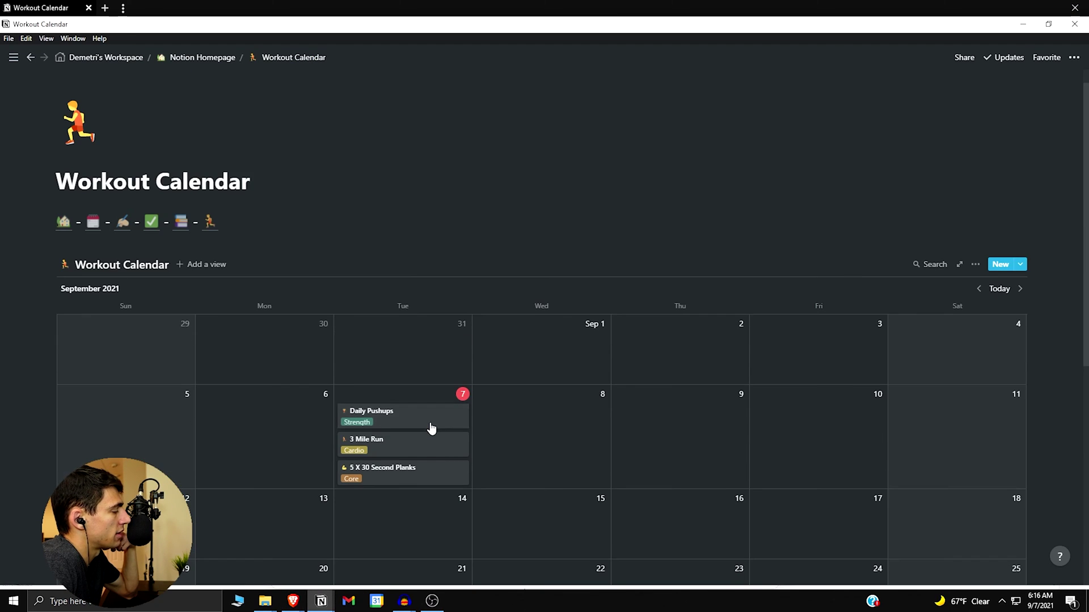
pyautogui.click(431, 428)
# Step: Add a URL-type property named 'Strava URL' to the workout entries
pyautogui.click(404, 425)
pyautogui.moveTo(423, 491)
pyautogui.click(482, 477)
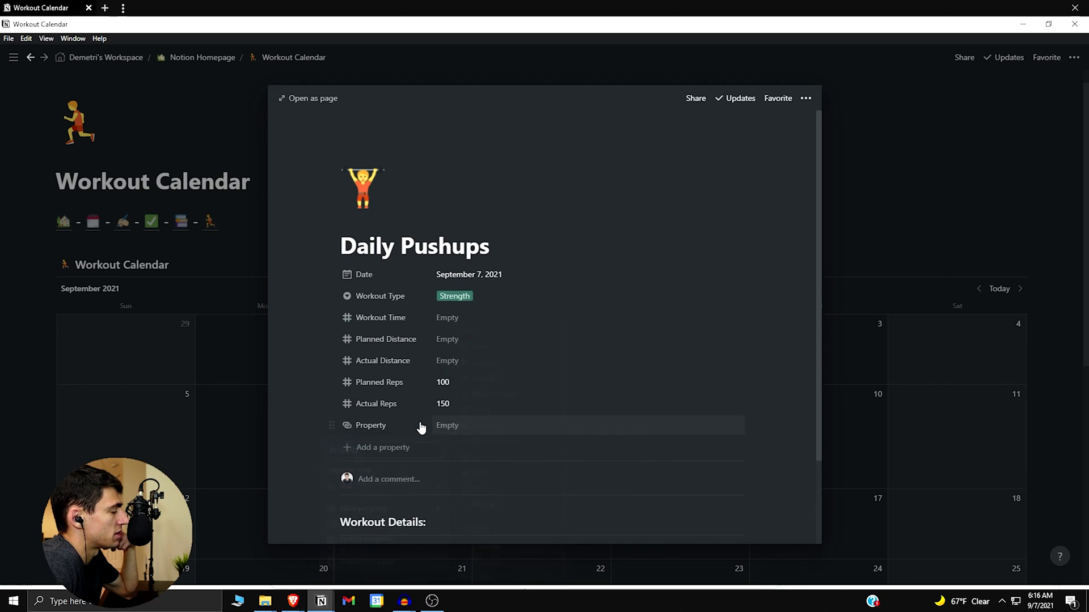
pyautogui.click(384, 431)
pyautogui.write('Strava')
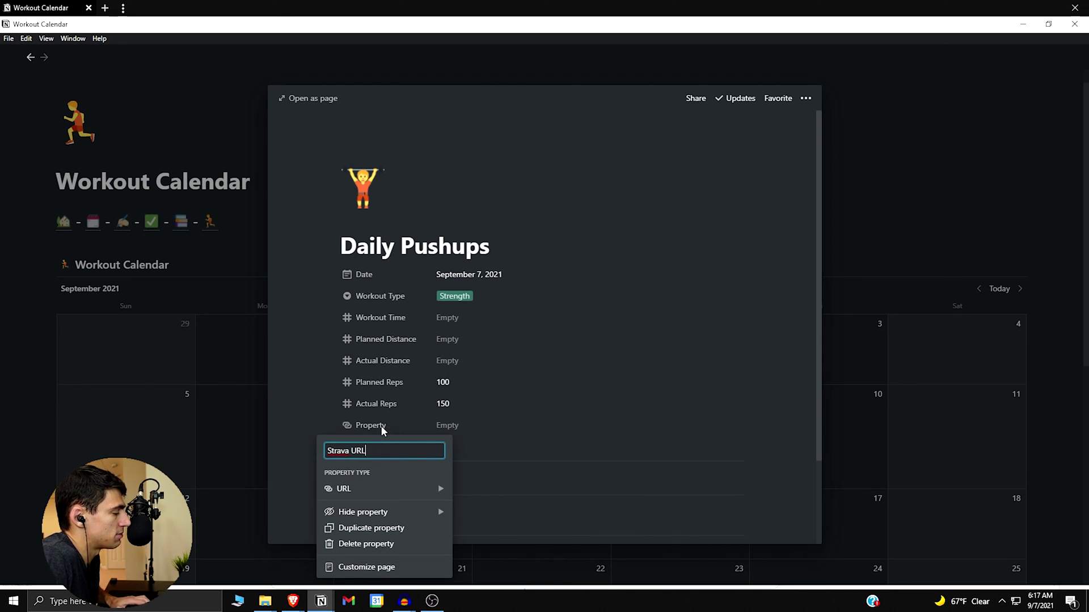
pyautogui.write(' URL')
pyautogui.press('Return')
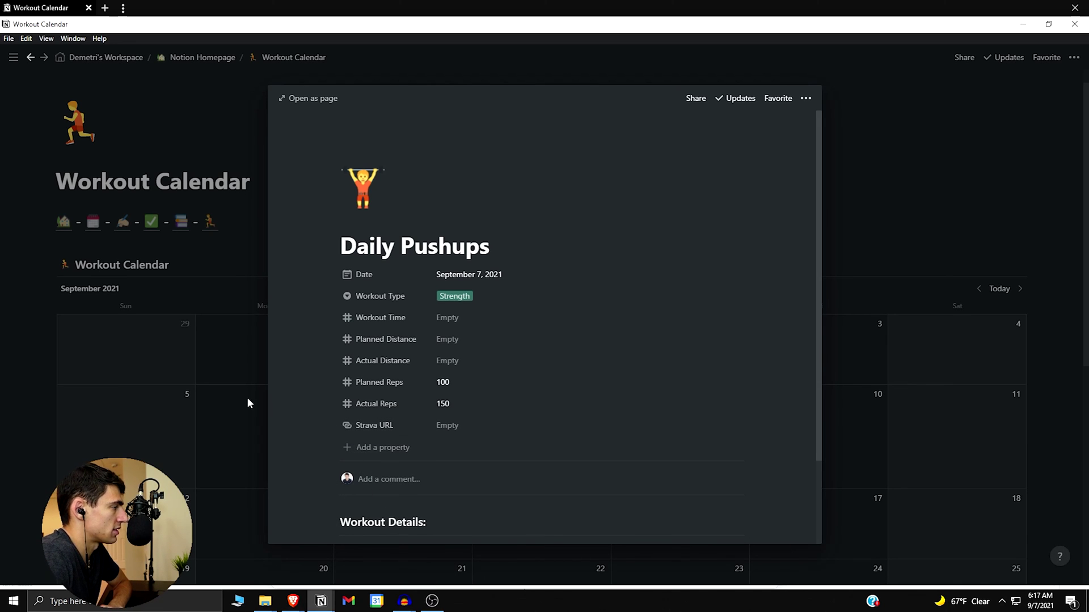
pyautogui.click(112, 383)
pyautogui.scroll(-4, 644, 441)
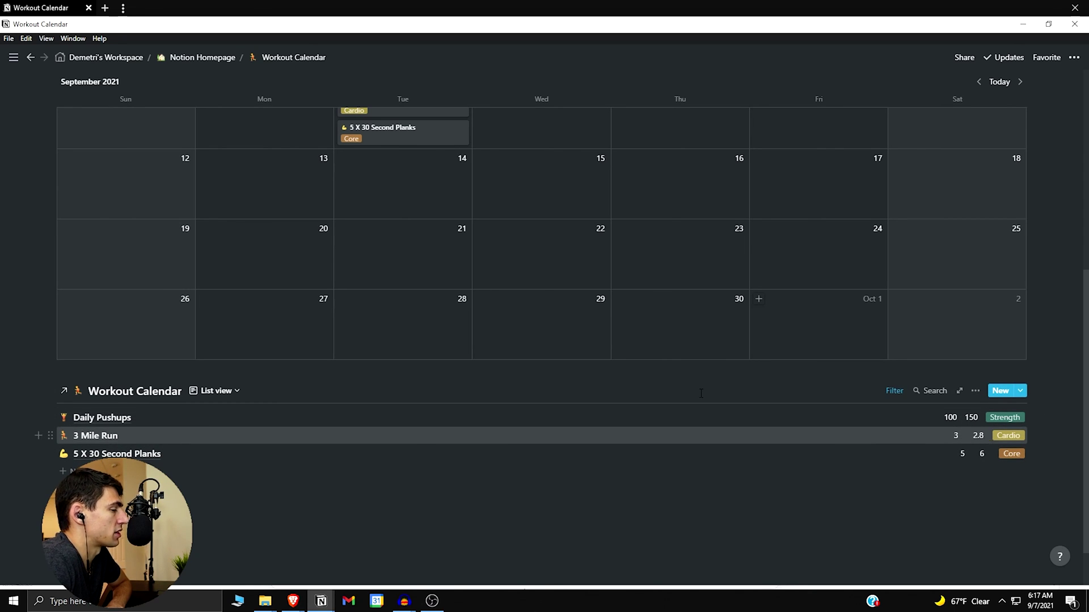
pyautogui.scroll(1, 850, 369)
pyautogui.scroll(5, 848, 372)
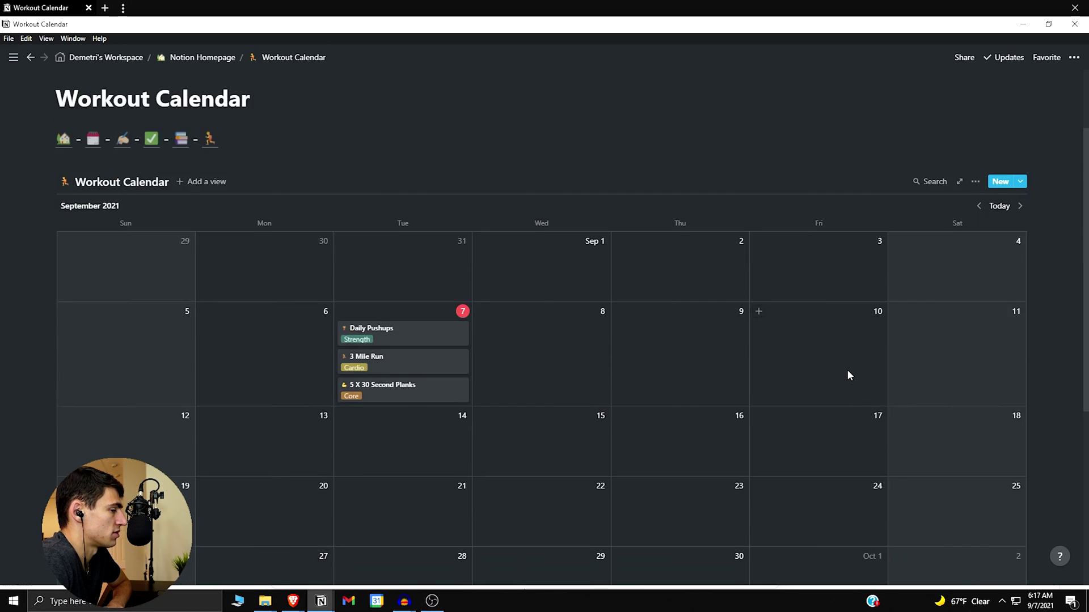
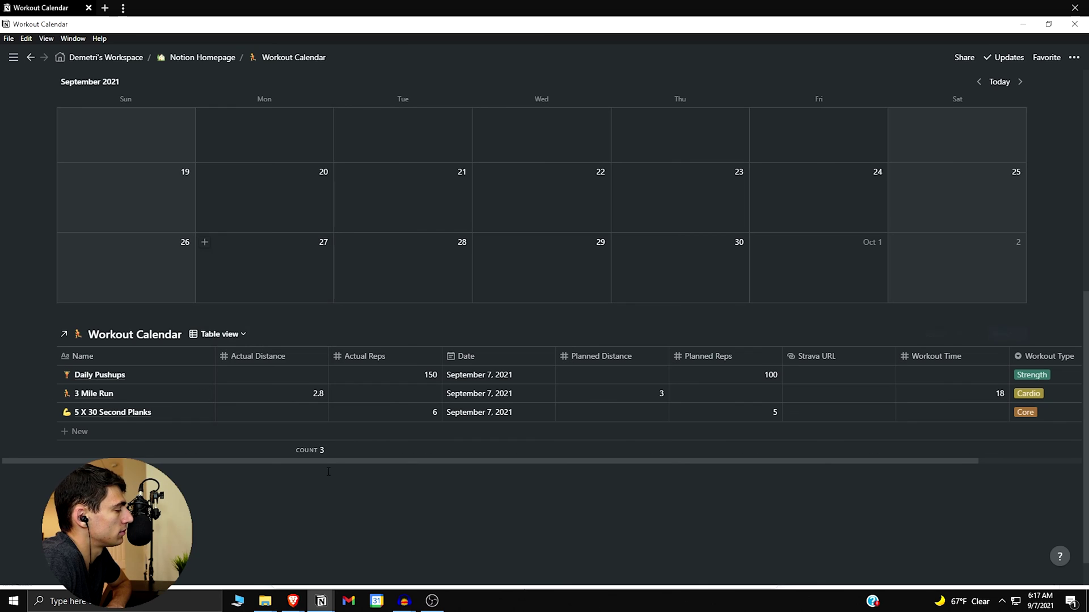
# Step: Total the Actual Distance column with Sum and start a new filter rule on the table
pyautogui.click(313, 450)
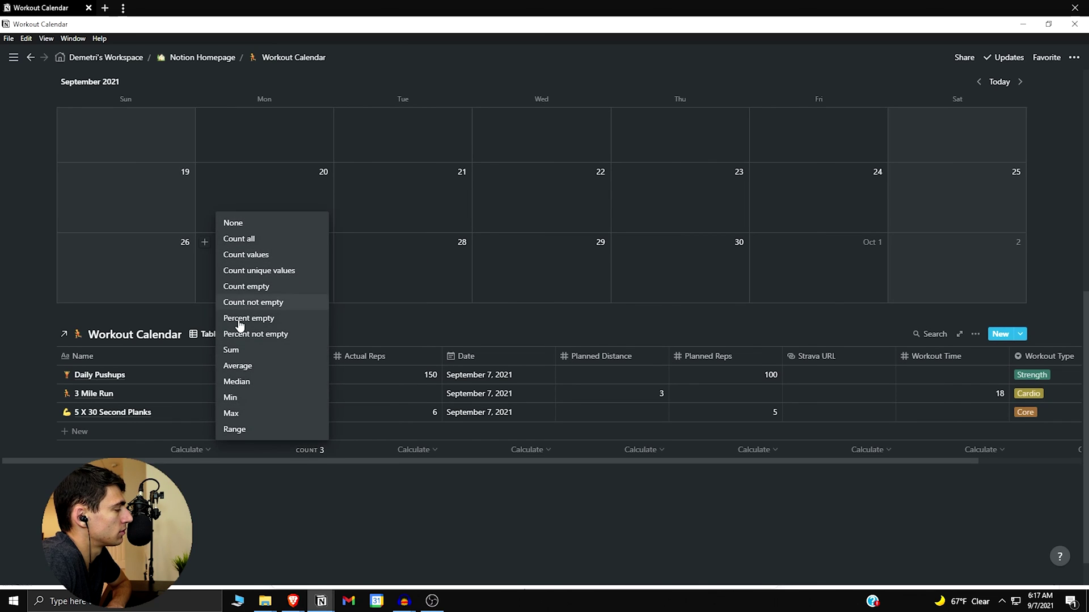
pyautogui.click(237, 352)
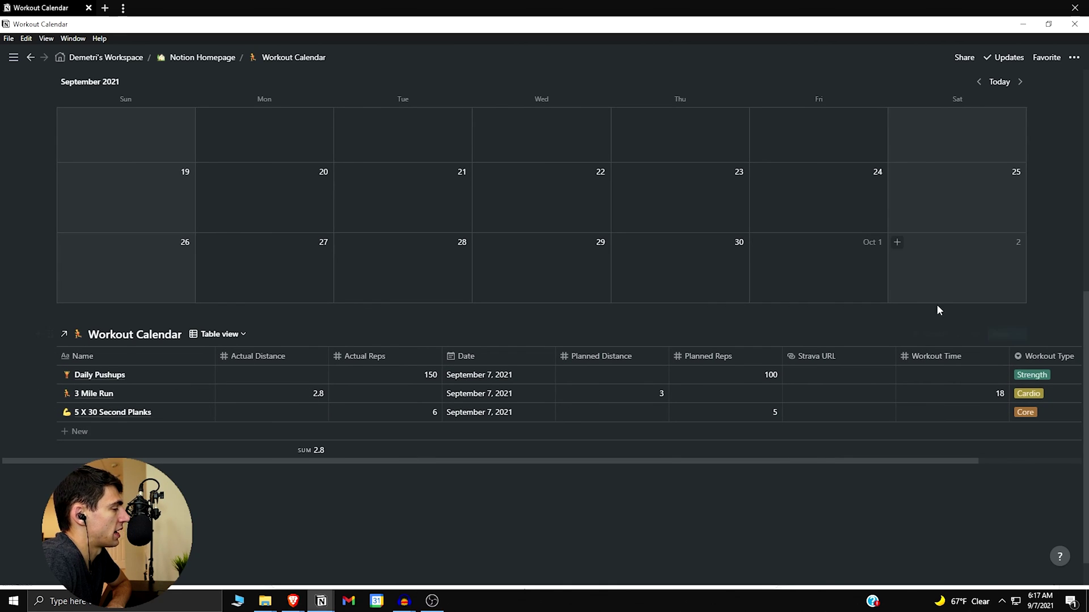
pyautogui.click(975, 336)
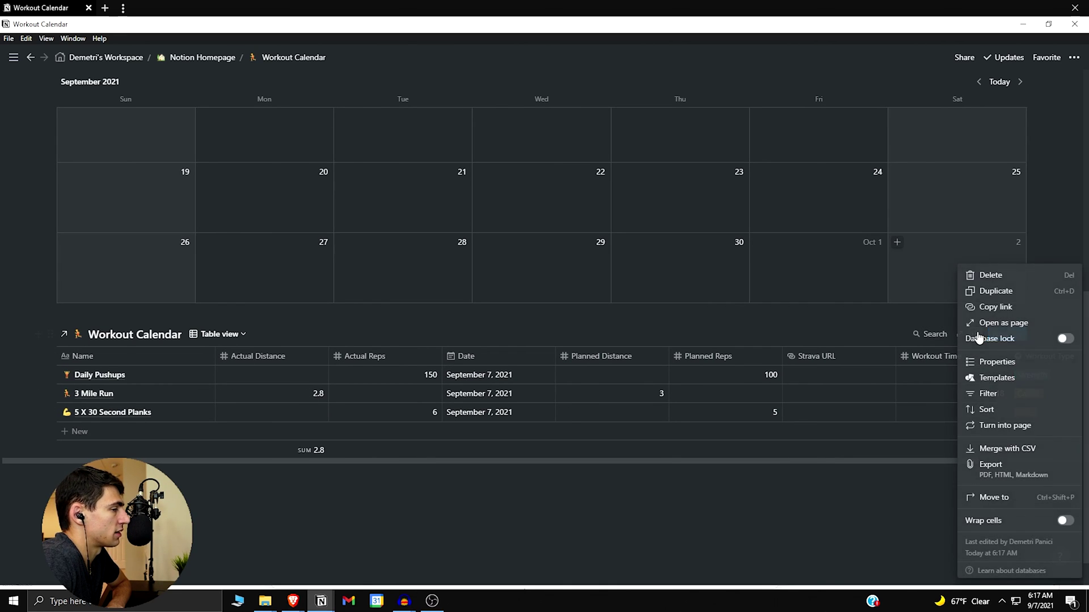
pyautogui.click(991, 394)
pyautogui.click(776, 441)
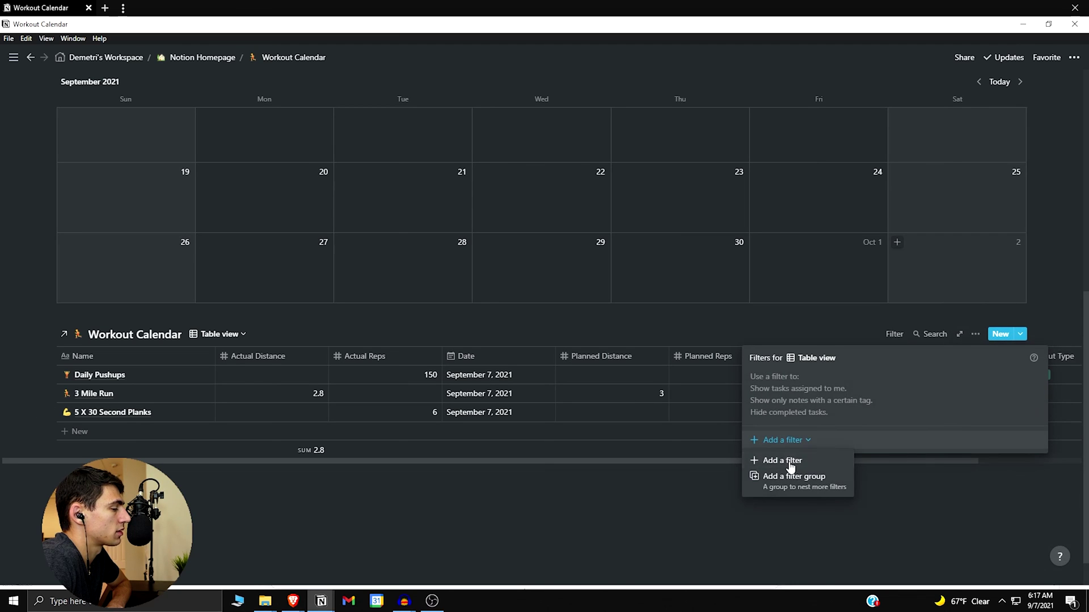
pyautogui.click(790, 462)
# Step: Filter the table to Workout Type is Cardio, leaving only the 3 Mile Run row
pyautogui.click(819, 379)
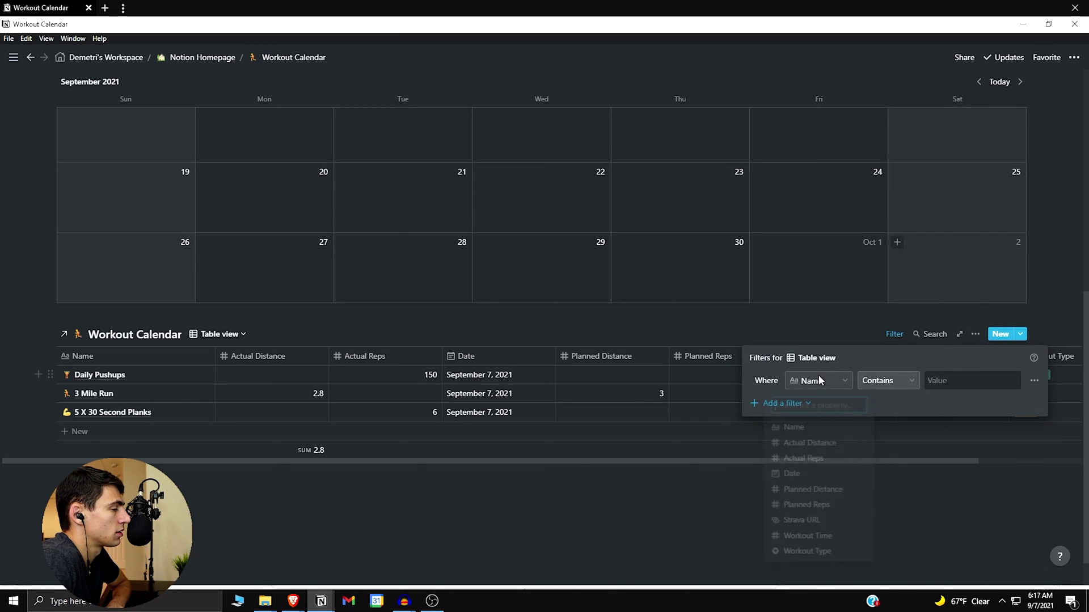
pyautogui.click(831, 496)
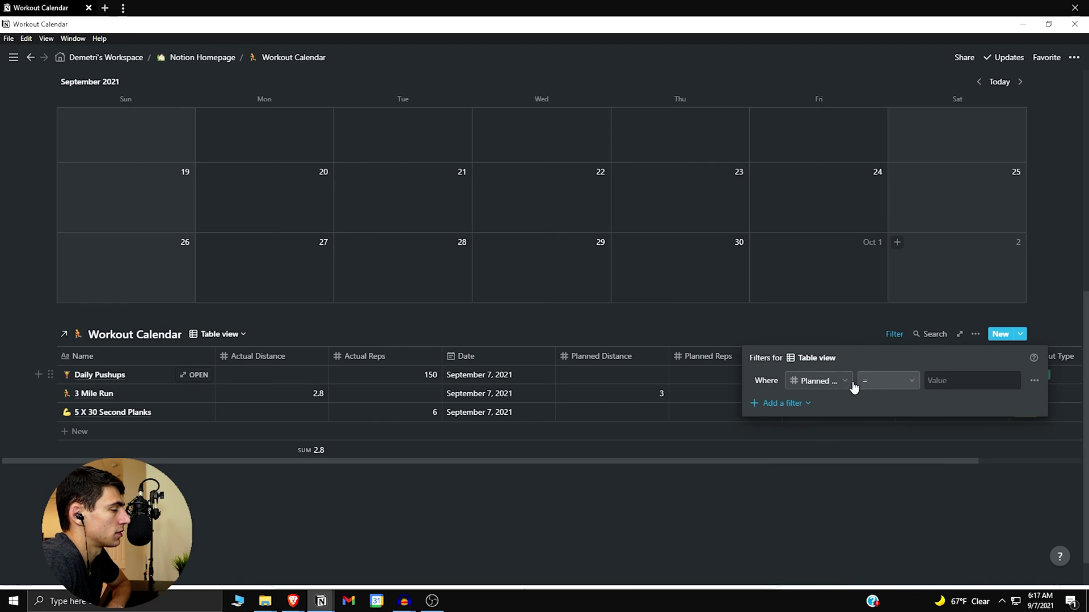
pyautogui.click(900, 382)
pyautogui.click(900, 382)
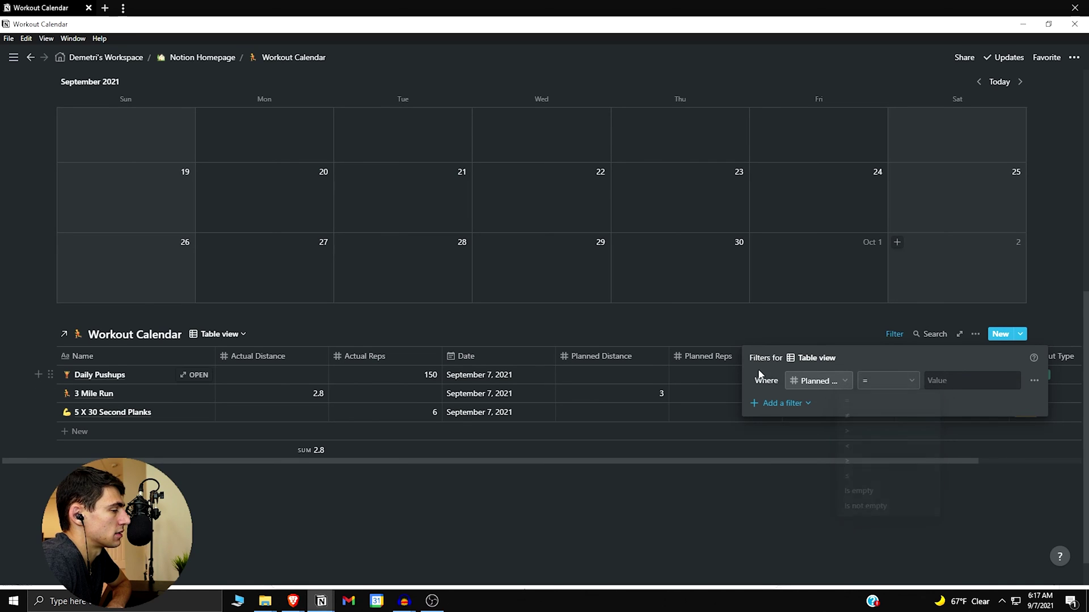
pyautogui.click(813, 383)
pyautogui.click(811, 382)
pyautogui.click(811, 382)
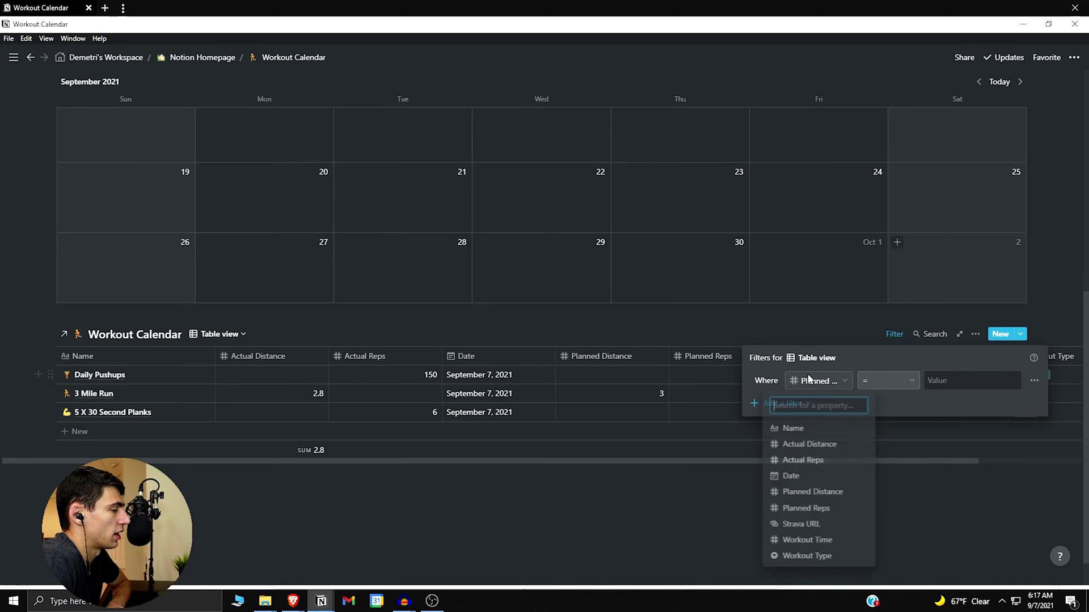
pyautogui.click(822, 554)
pyautogui.click(937, 383)
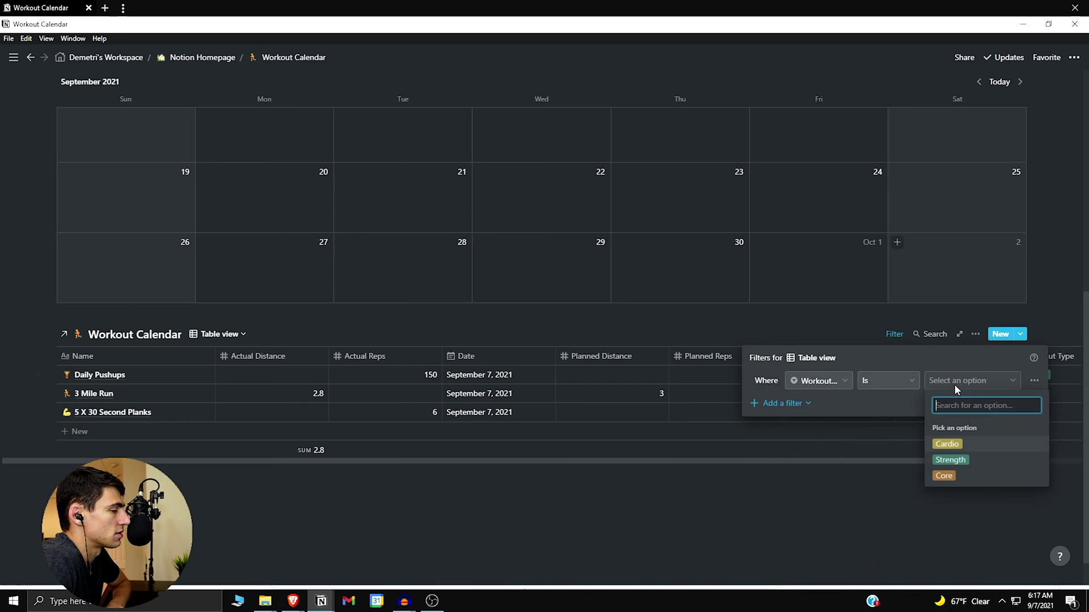
pyautogui.click(969, 443)
pyautogui.click(560, 454)
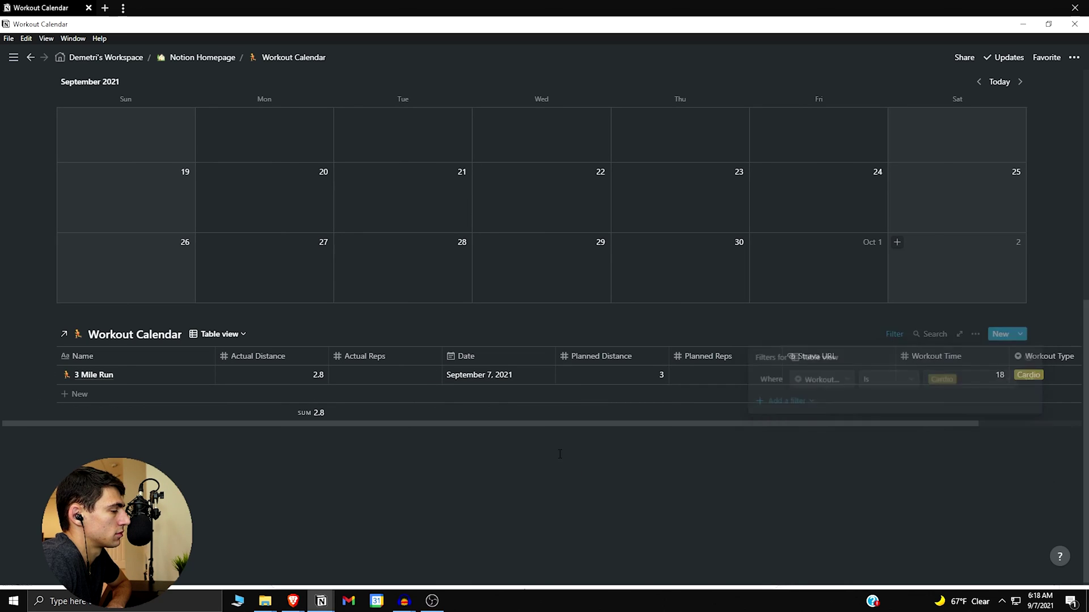
pyautogui.click(975, 335)
# Step: Hide the Workout Type, Planned Reps and Actual Reps columns
pyautogui.click(992, 365)
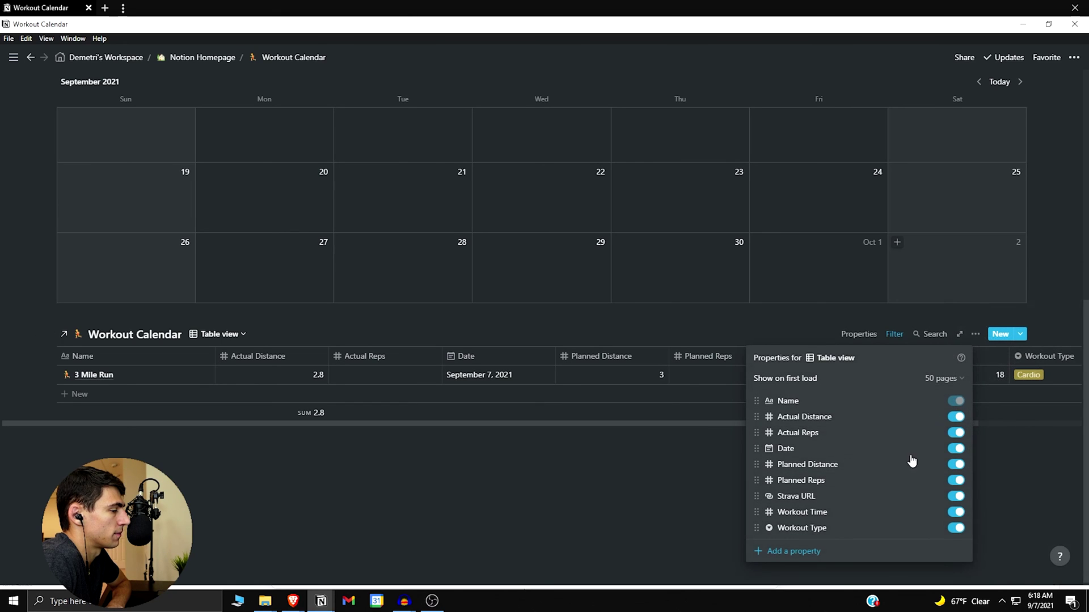
pyautogui.click(967, 529)
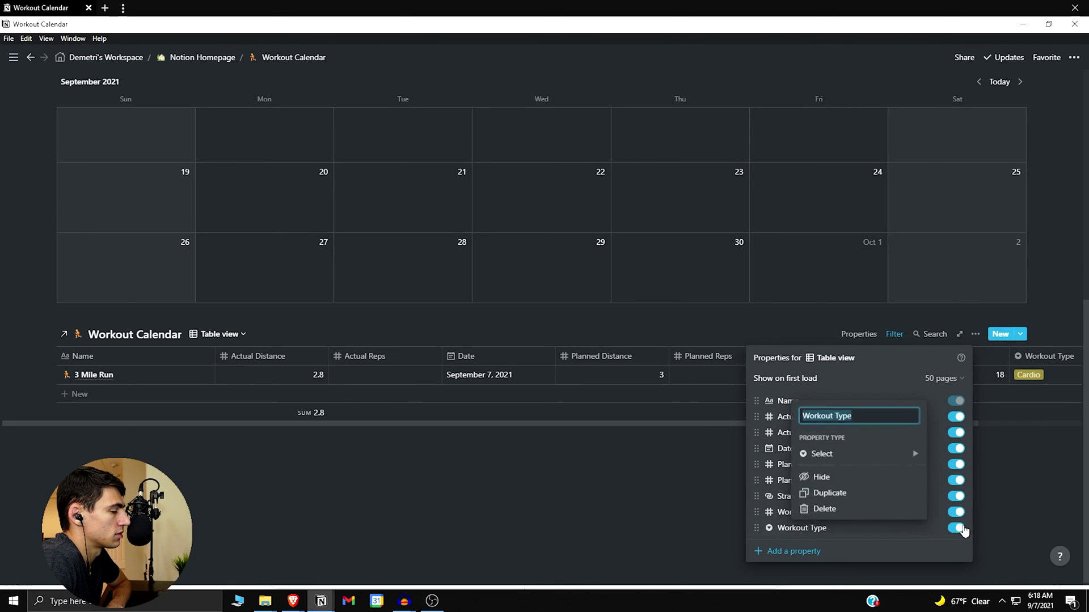
pyautogui.click(957, 528)
pyautogui.click(956, 528)
pyautogui.click(956, 481)
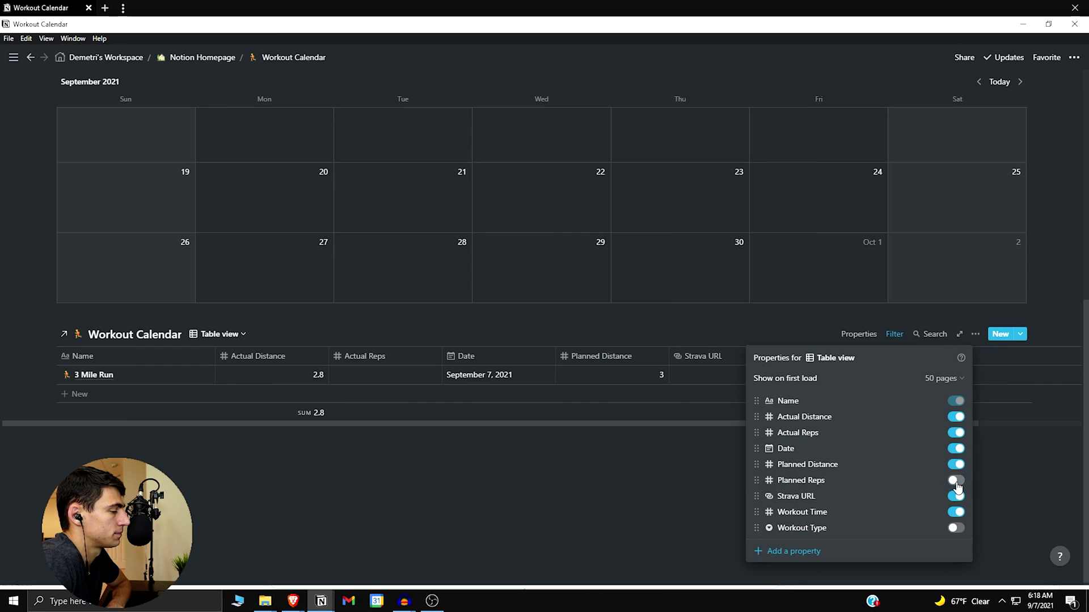
pyautogui.click(957, 433)
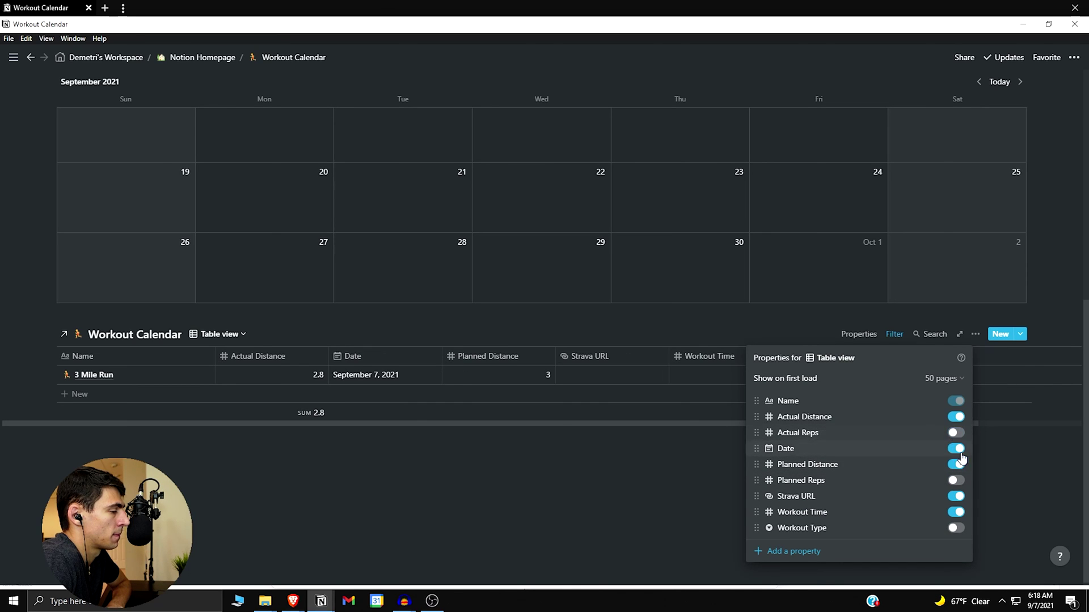
pyautogui.click(461, 467)
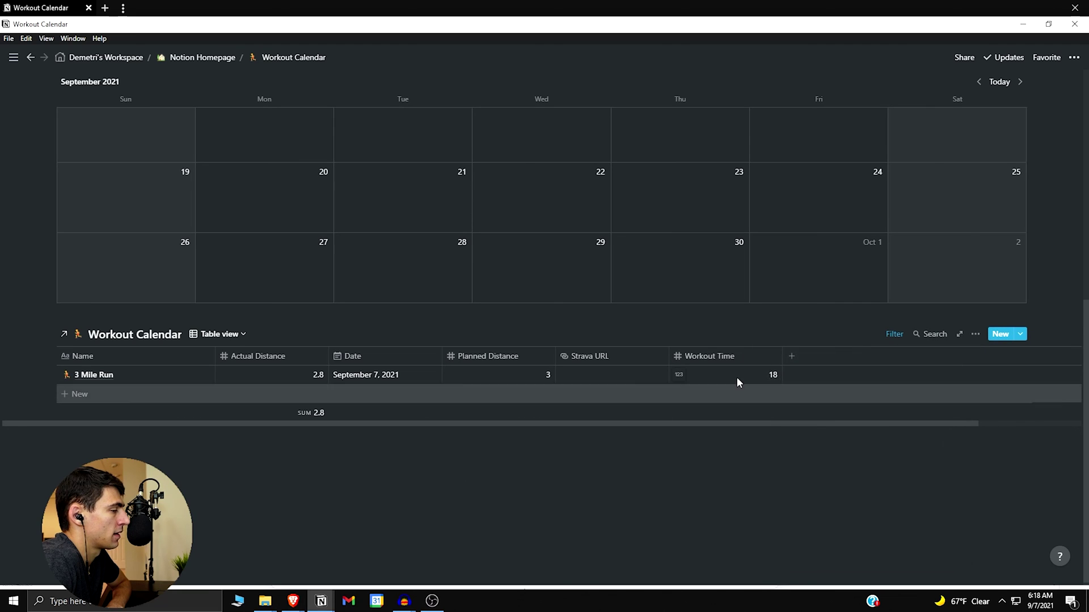
# Step: Move Strava URL after Workout Time and Planned Distance next to Name, then Sum Planned Distance
pyautogui.moveTo(579, 358); pyautogui.dragTo(732, 358)
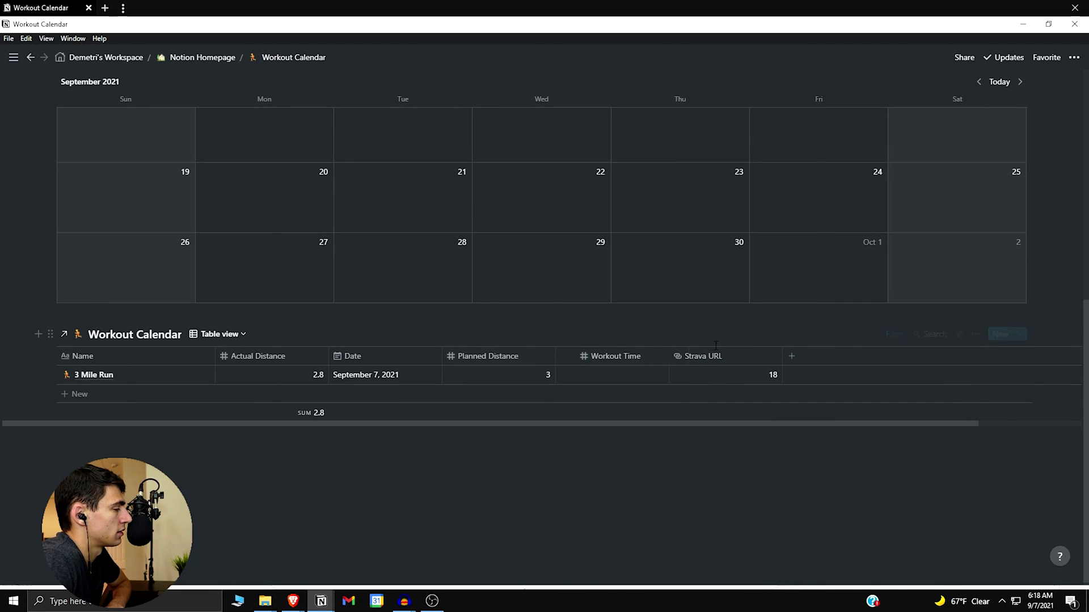
pyautogui.moveTo(509, 357); pyautogui.dragTo(307, 357)
pyautogui.click(295, 412)
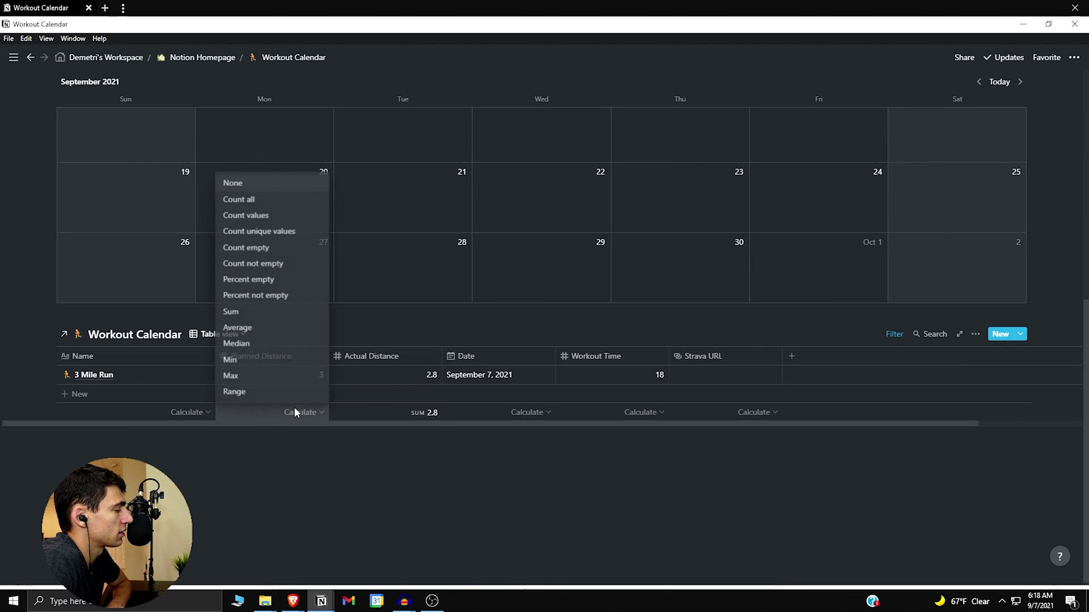
pyautogui.click(273, 313)
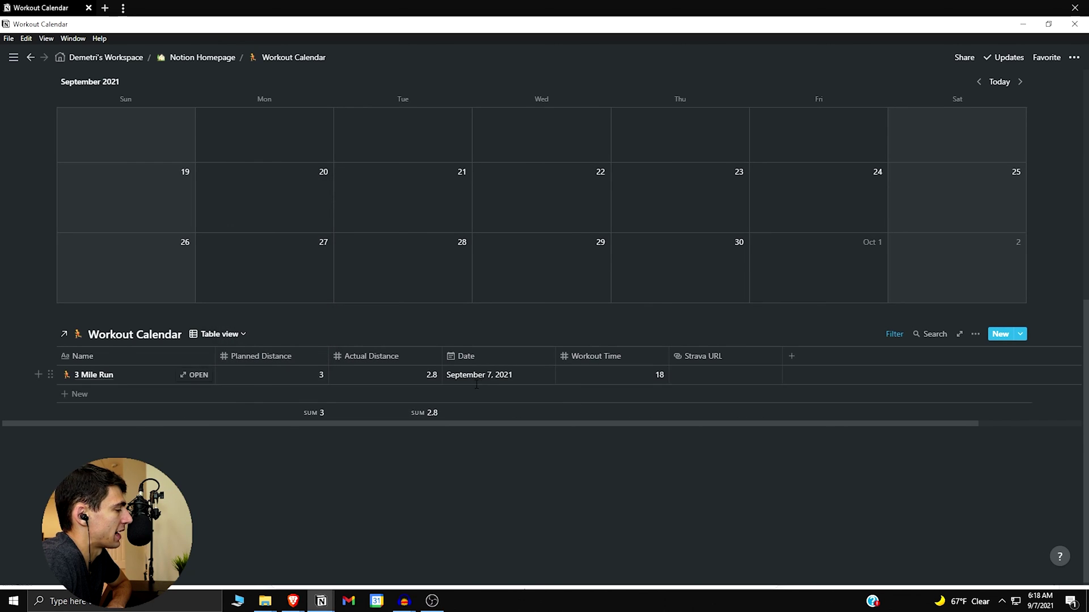
# Step: Add a second filter rule: Date is within the past week, alongside the Cardio rule
pyautogui.click(894, 334)
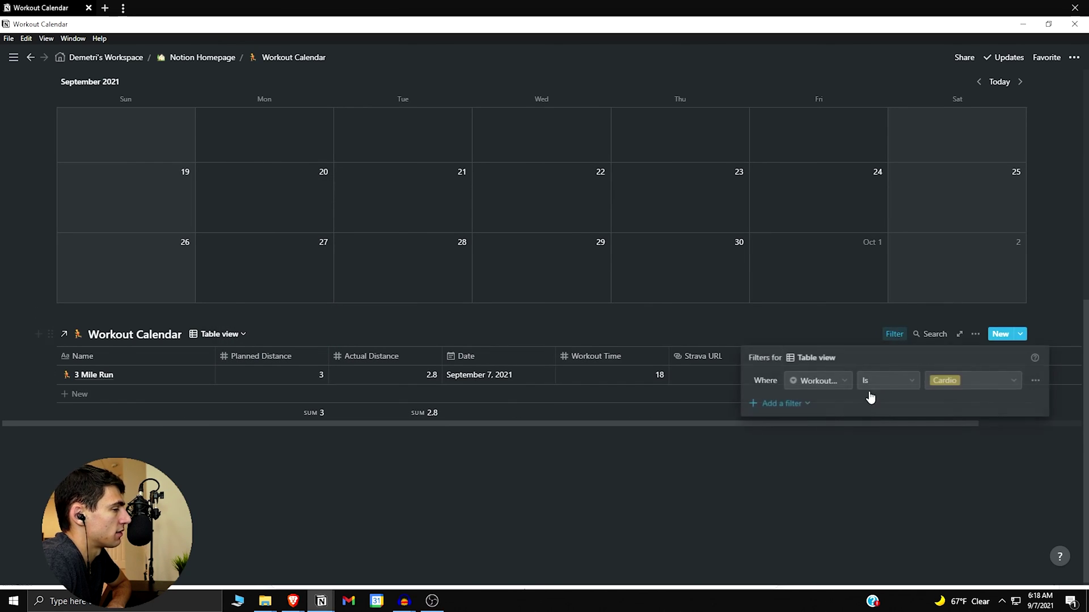
pyautogui.click(788, 403)
pyautogui.click(791, 420)
pyautogui.click(763, 403)
pyautogui.click(831, 399)
pyautogui.click(808, 304)
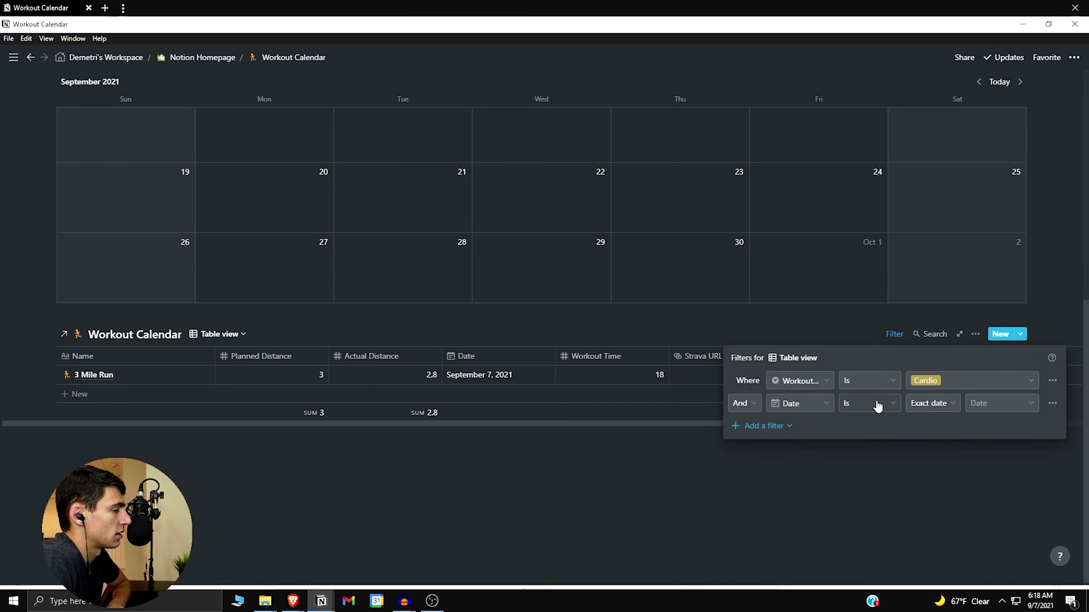
pyautogui.click(876, 402)
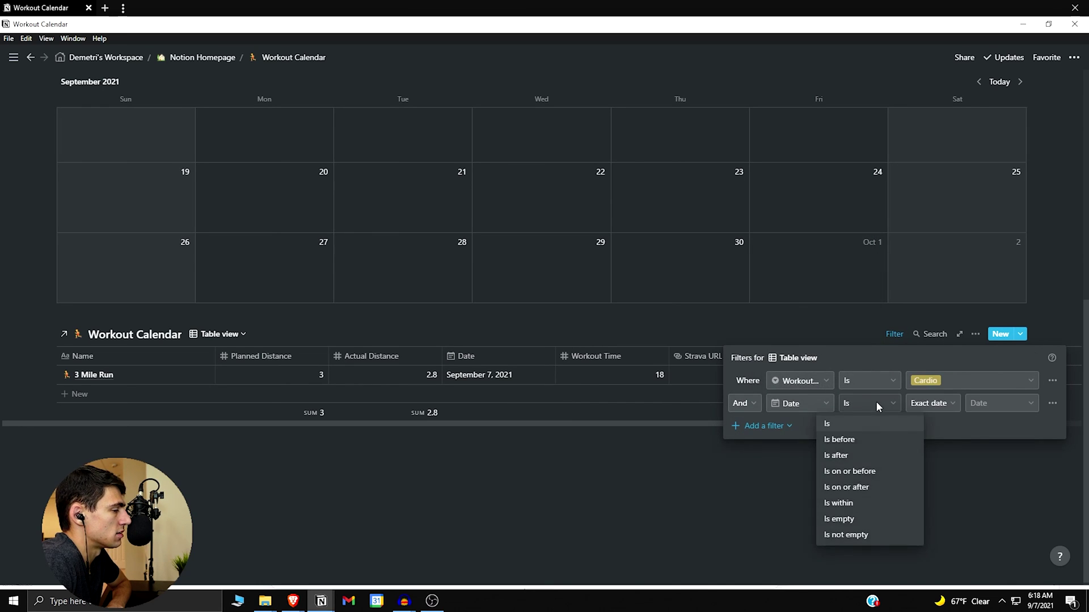
pyautogui.click(864, 509)
pyautogui.click(938, 405)
pyautogui.click(637, 415)
pyautogui.click(637, 411)
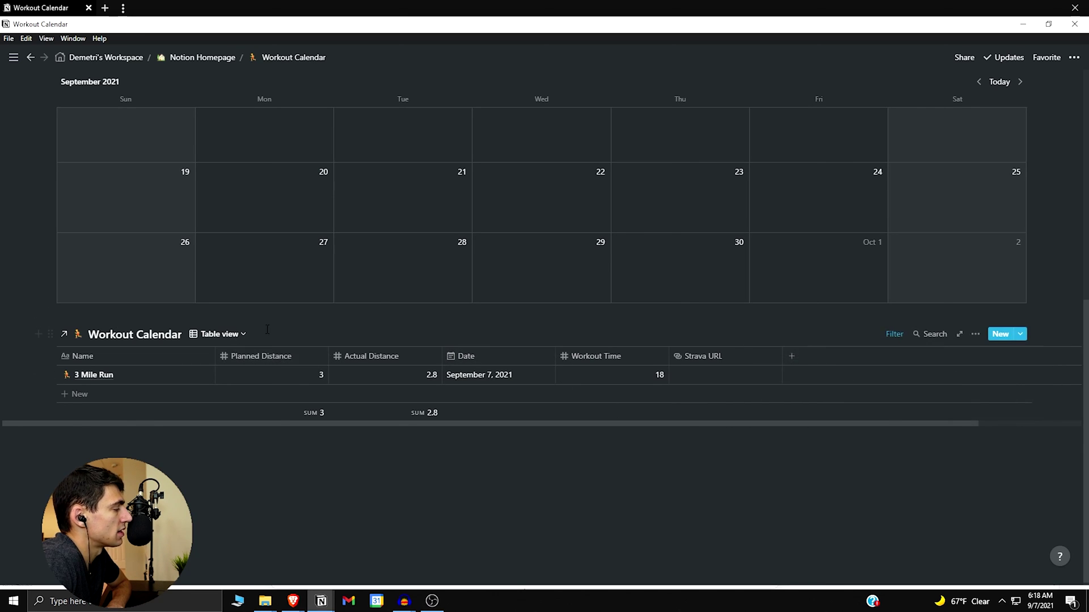
pyautogui.click(243, 336)
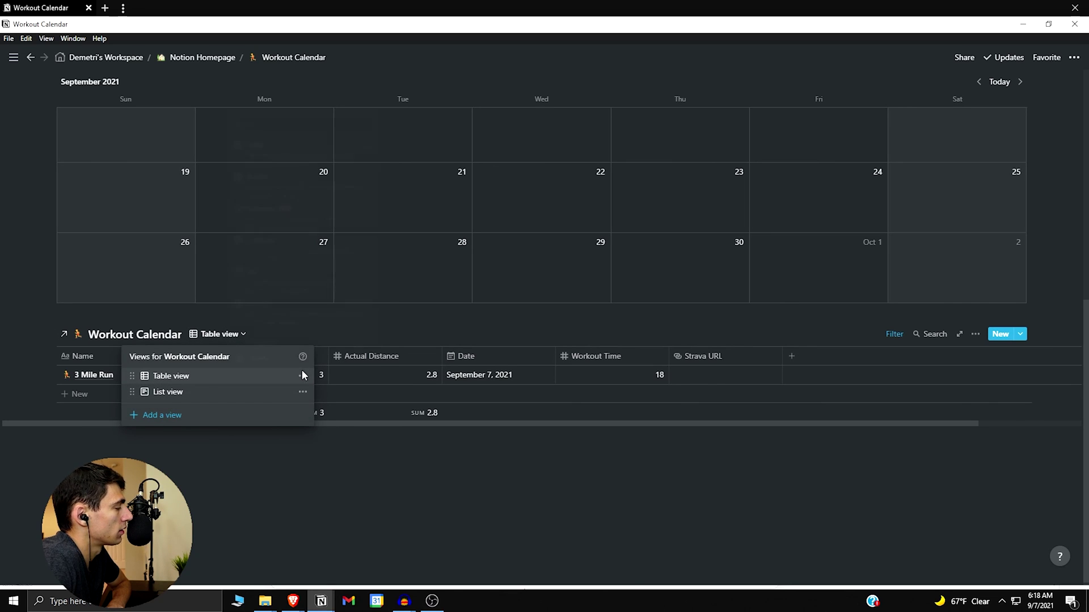
pyautogui.click(301, 374)
# Step: Rename the table view to Running Log
pyautogui.write('Ru')
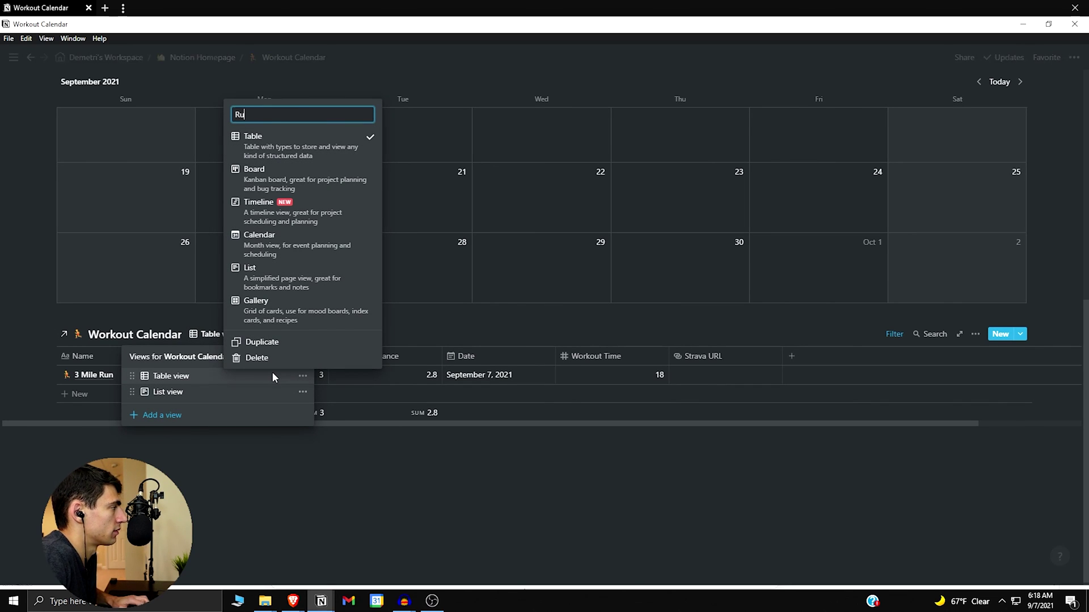
pyautogui.press('Return')
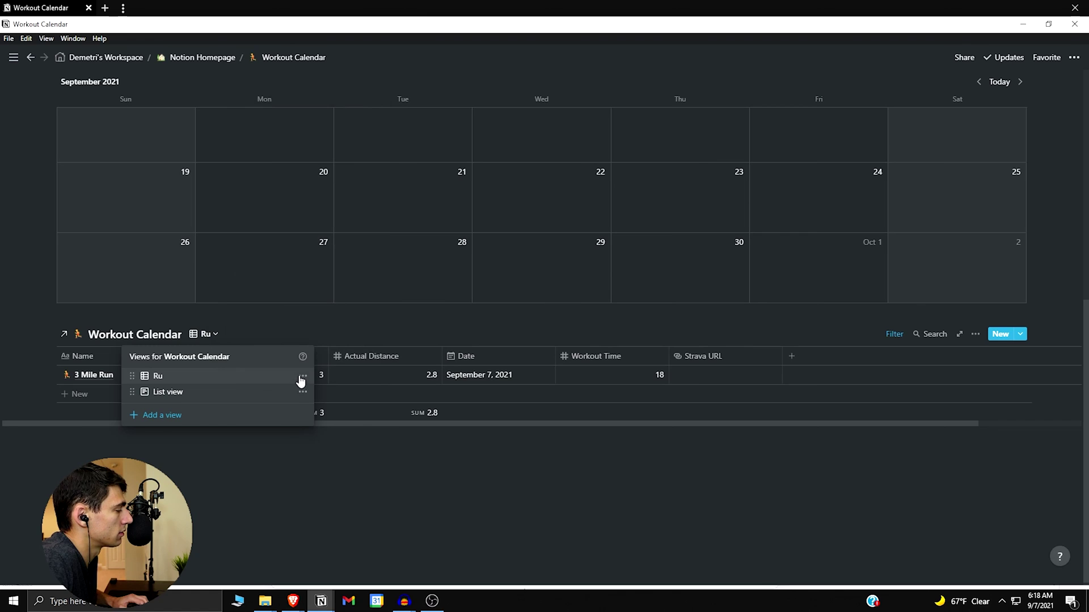
pyautogui.click(299, 376)
pyautogui.write('nning')
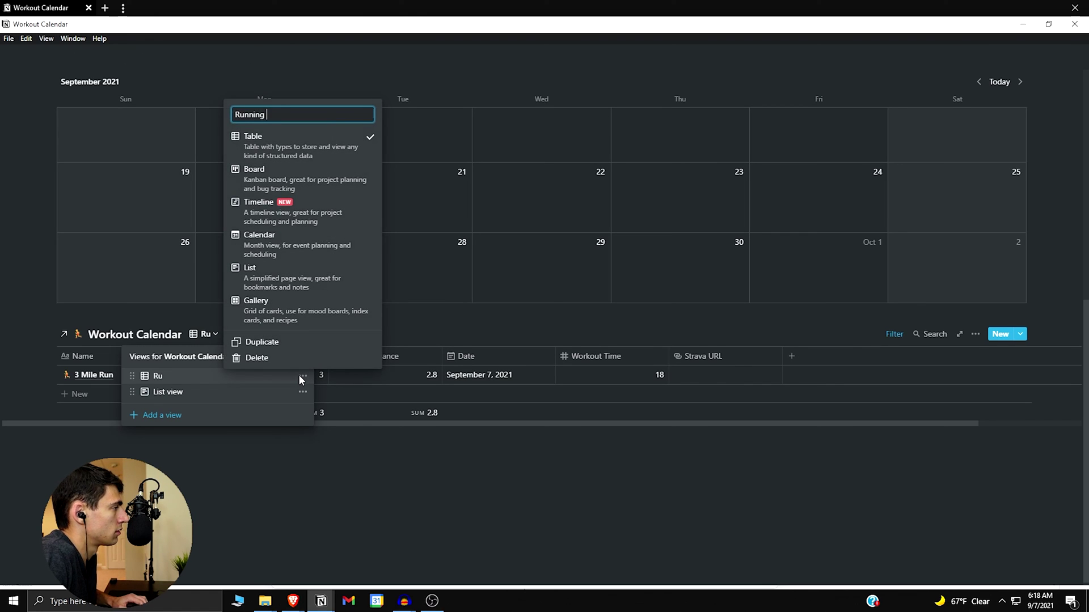
pyautogui.write(' Log')
pyautogui.press('Return')
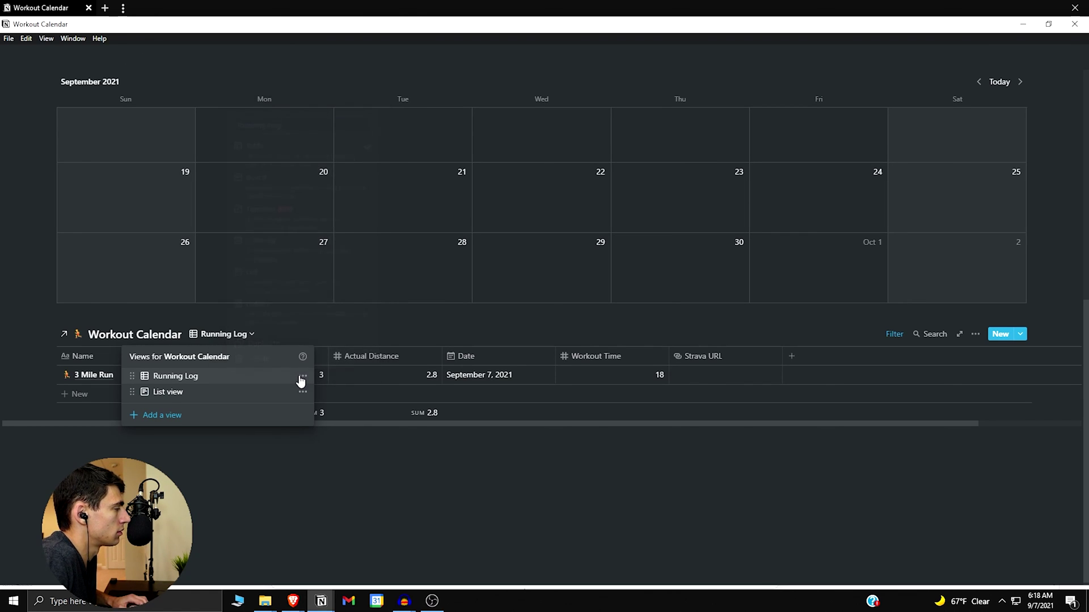
# Step: Move the Running Log view below List view and duplicate it
pyautogui.moveTo(300, 375); pyautogui.dragTo(294, 391)
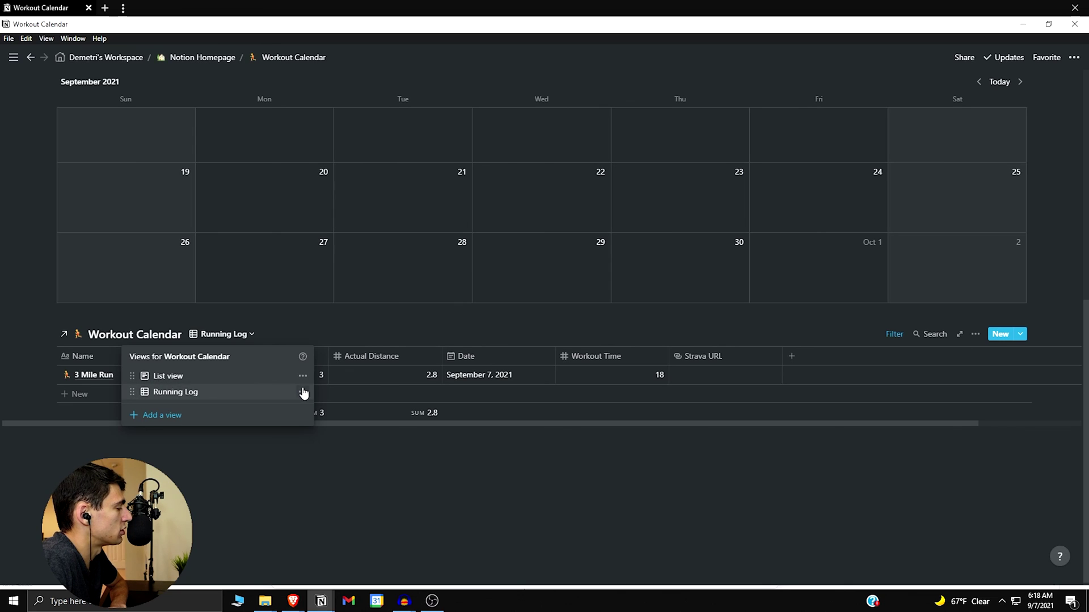
pyautogui.click(303, 392)
pyautogui.click(306, 358)
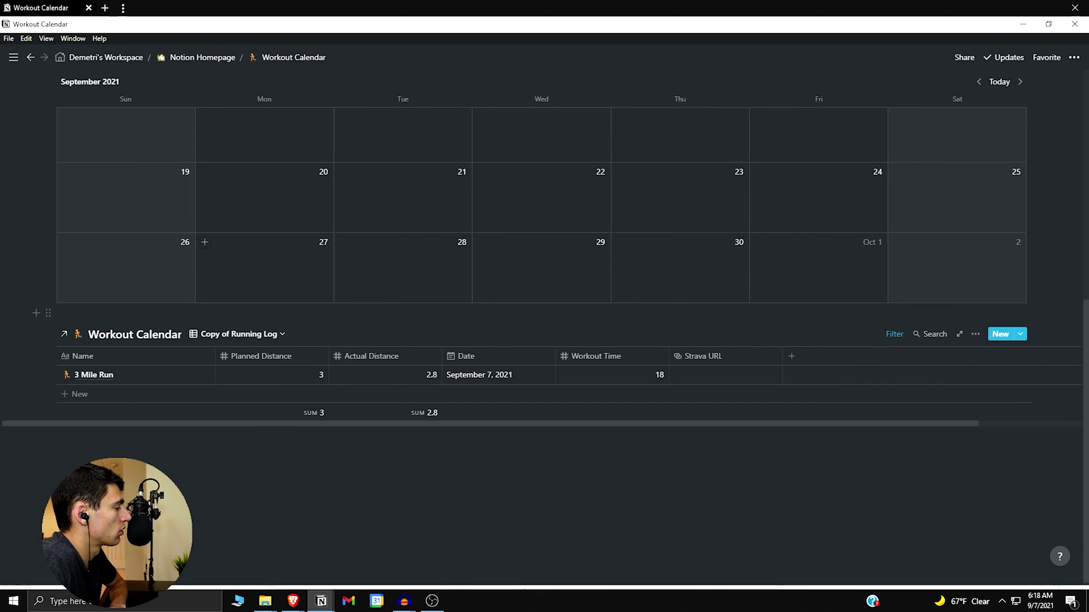
# Step: Rename the Copy of Running Log view to Core Log
pyautogui.click(275, 334)
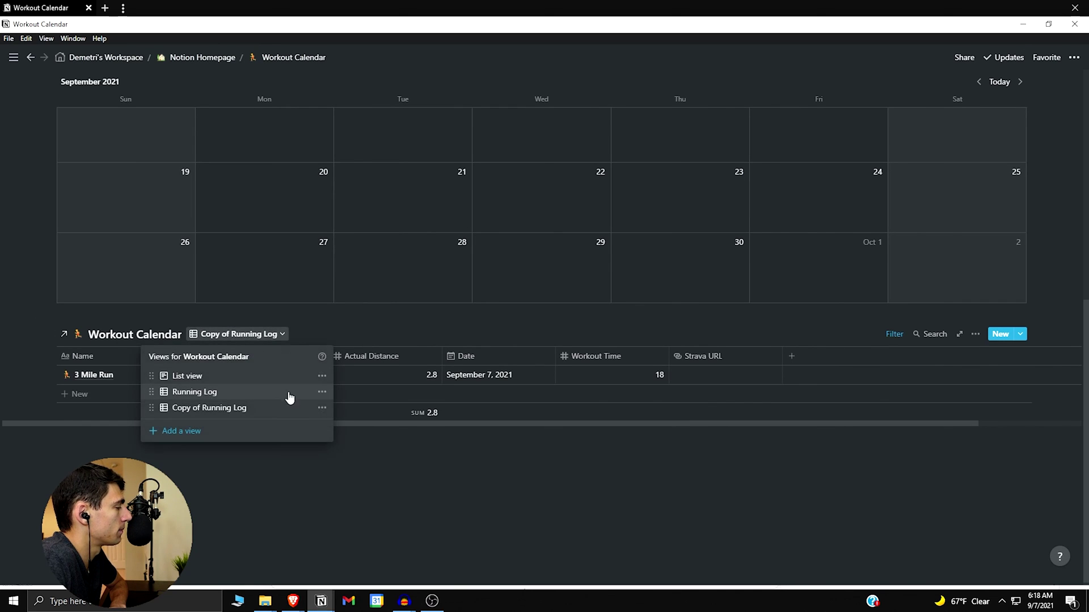
pyautogui.click(322, 408)
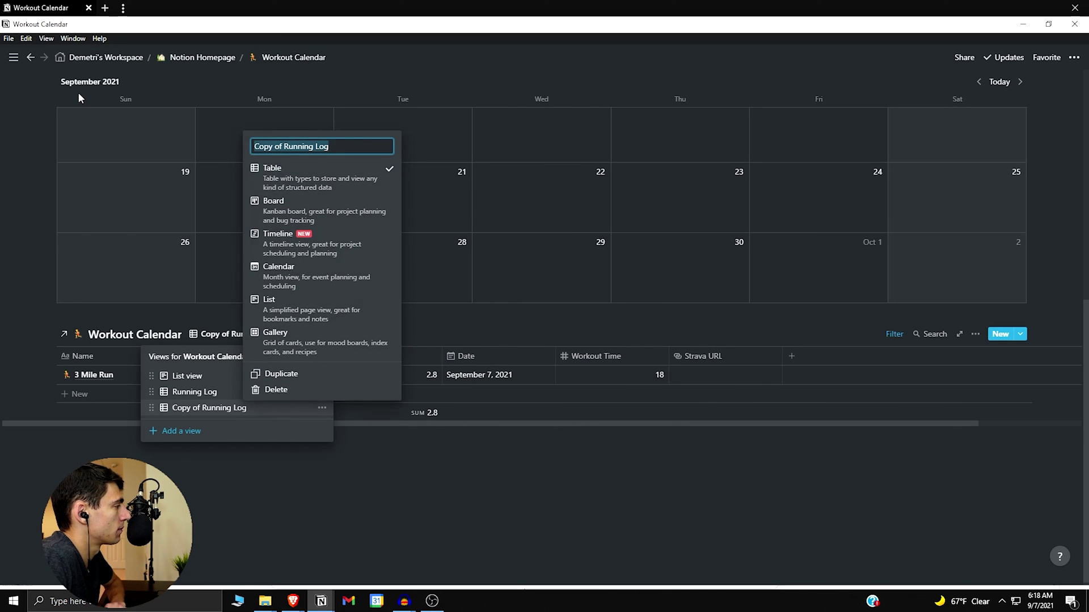
pyautogui.write('Core Log')
pyautogui.press('Return')
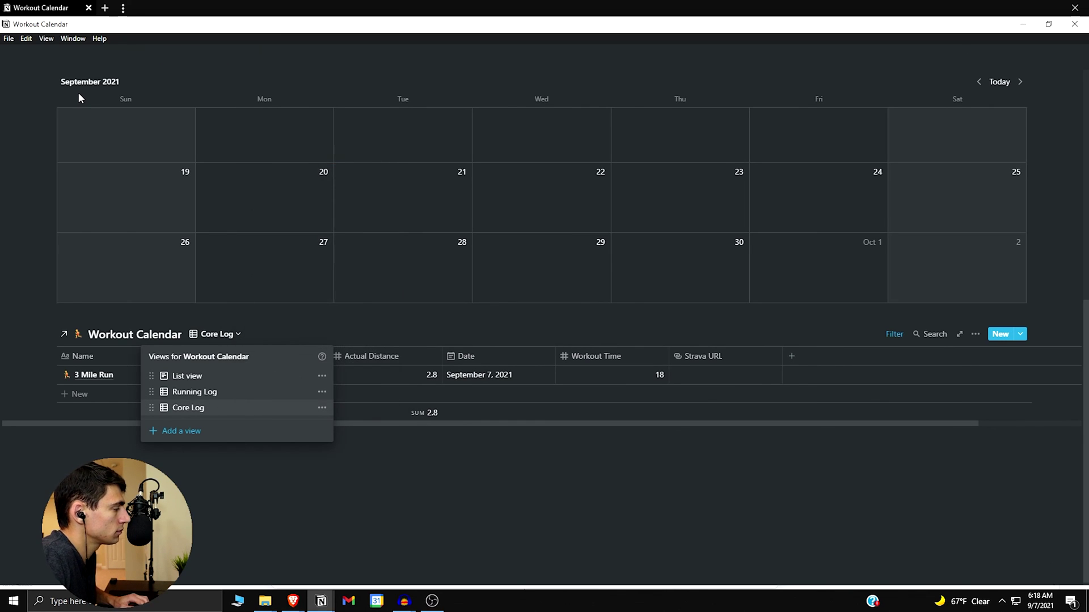
pyautogui.click(829, 290)
# Step: Change the Workout Type filter value from Cardio to Core
pyautogui.click(896, 338)
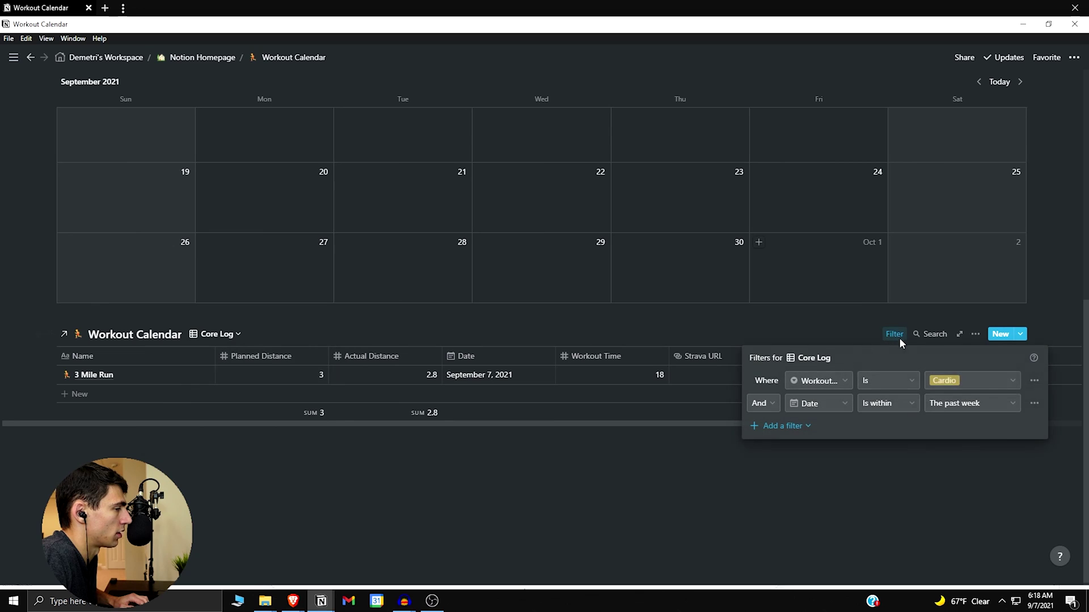
pyautogui.click(961, 381)
pyautogui.click(965, 471)
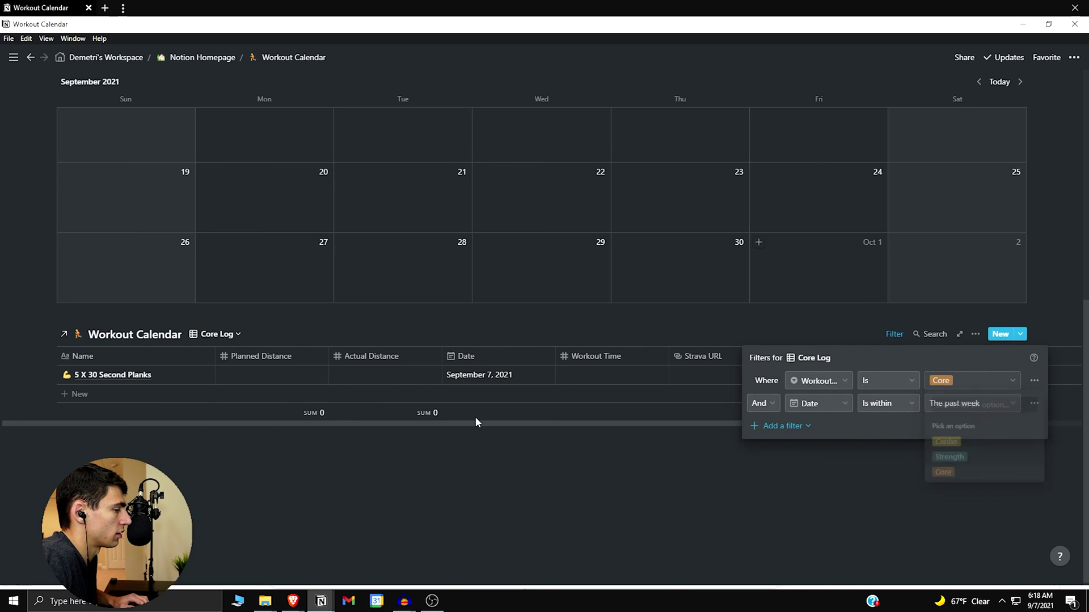
pyautogui.click(233, 334)
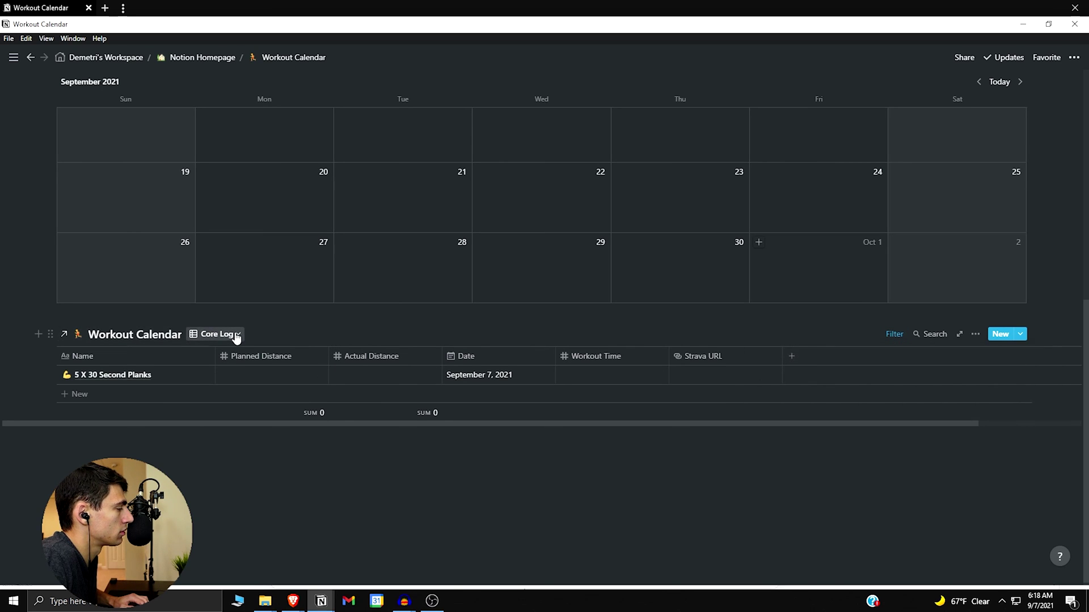
# Step: Hide the Planned Distance and Actual Distance columns and show Planned Reps
pyautogui.click(976, 335)
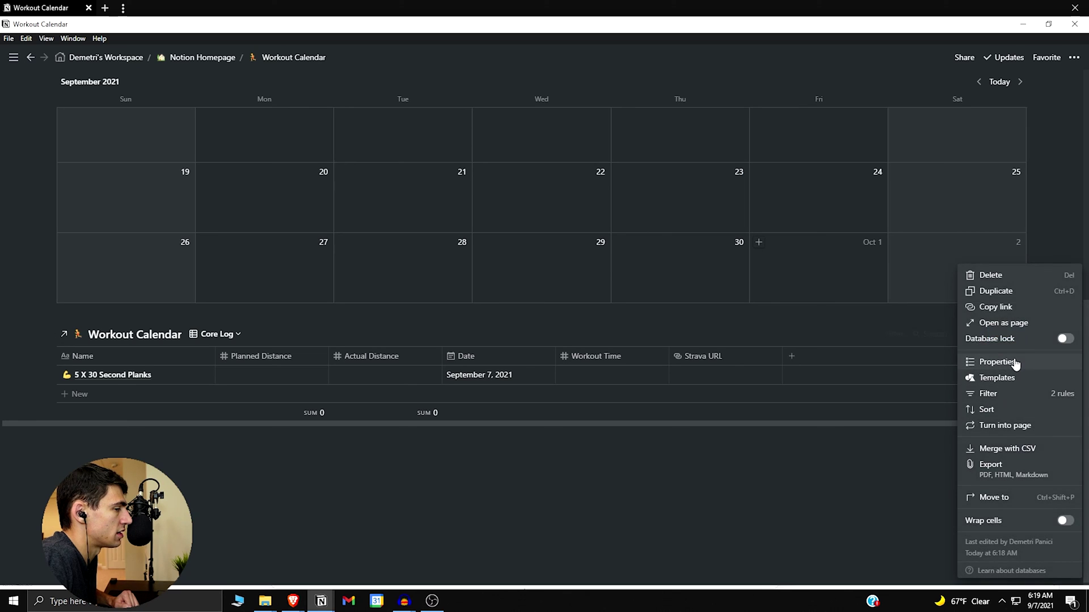
pyautogui.click(995, 364)
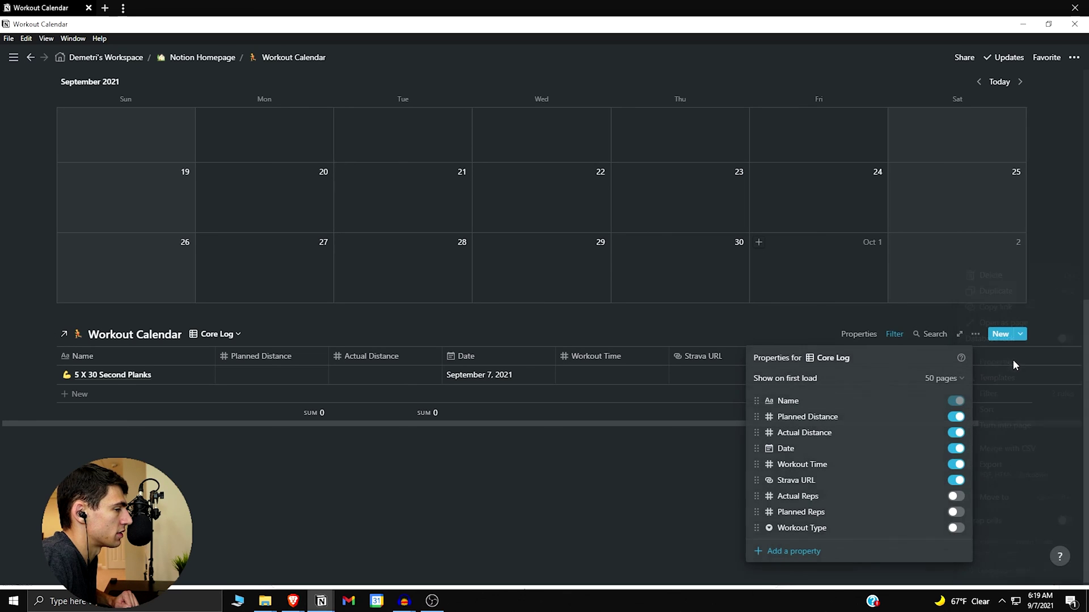
pyautogui.click(958, 423)
pyautogui.click(958, 433)
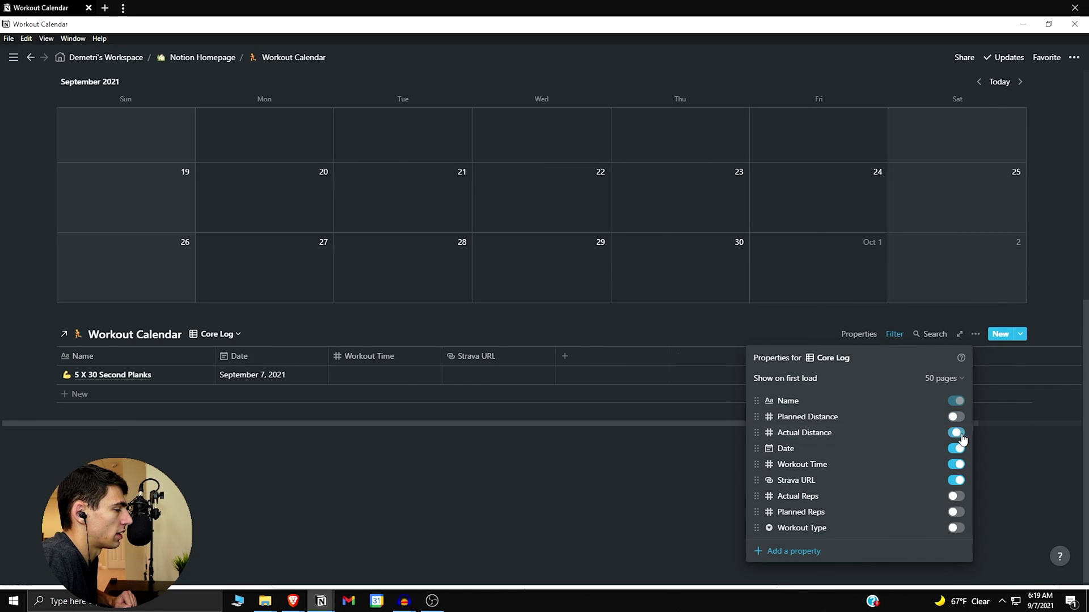
pyautogui.click(961, 508)
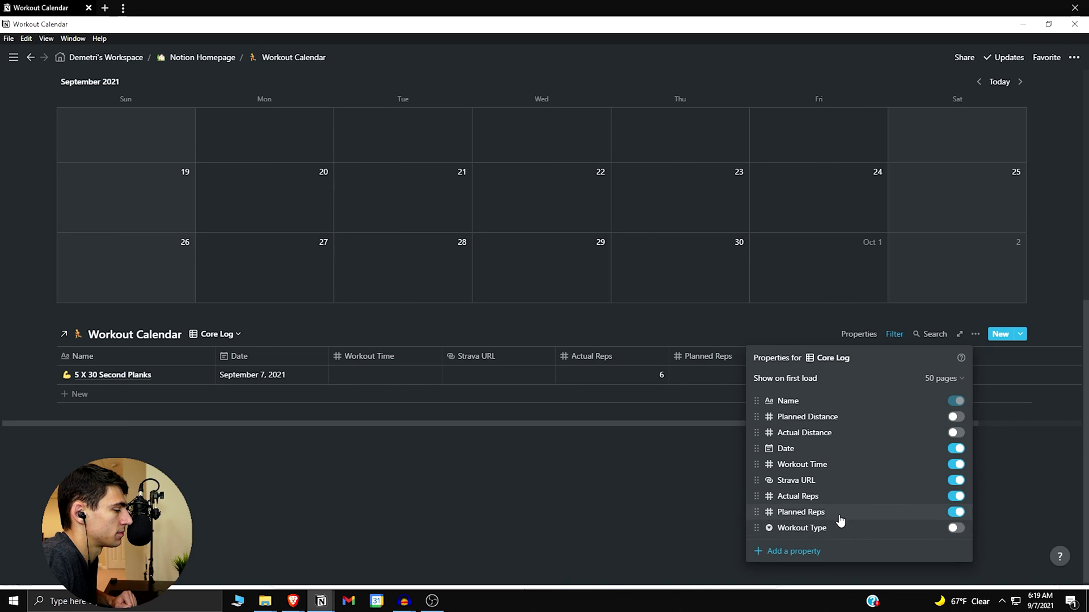
pyautogui.press('Escape')
# Step: Move the reps columns next to Name, ahead of Date
pyautogui.moveTo(649, 357); pyautogui.dragTo(267, 356)
pyautogui.moveTo(706, 356); pyautogui.dragTo(484, 360)
pyautogui.click(239, 334)
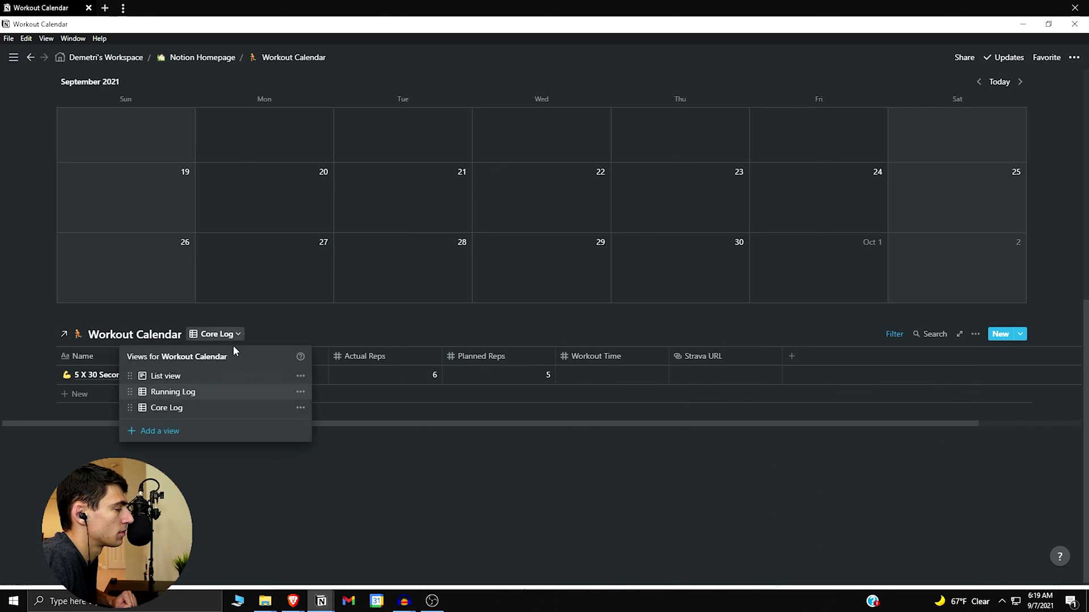
# Step: Look through the List and Running Log views, then duplicate the Core Log view
pyautogui.click(159, 377)
pyautogui.click(227, 334)
pyautogui.click(170, 391)
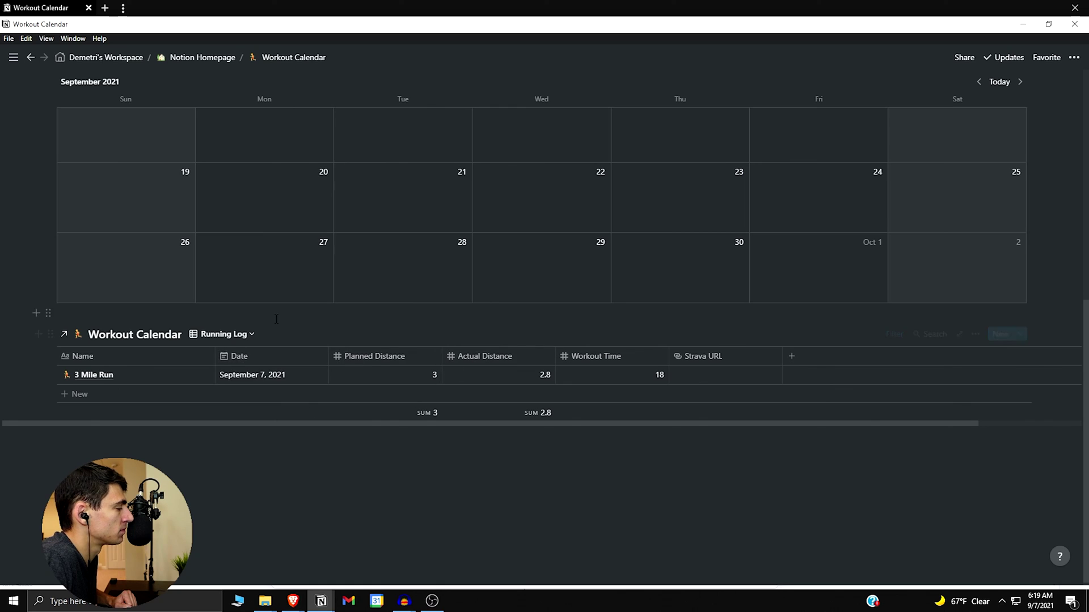
pyautogui.click(227, 334)
pyautogui.click(301, 406)
pyautogui.click(301, 374)
pyautogui.press('Escape')
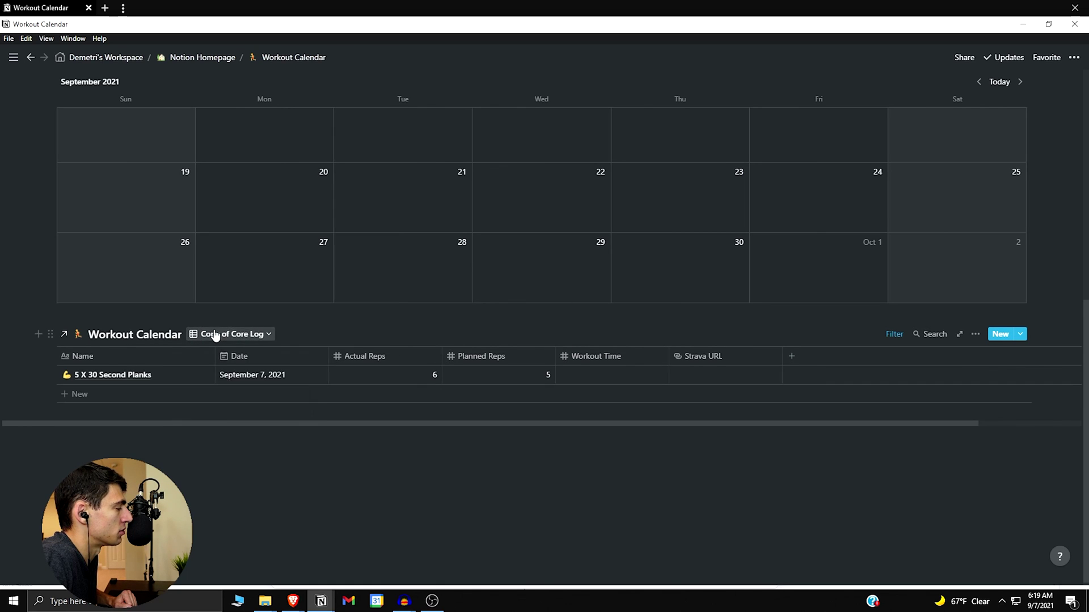
# Step: Rename Copy of Core Log to Strength Log
pyautogui.click(224, 334)
pyautogui.click(316, 423)
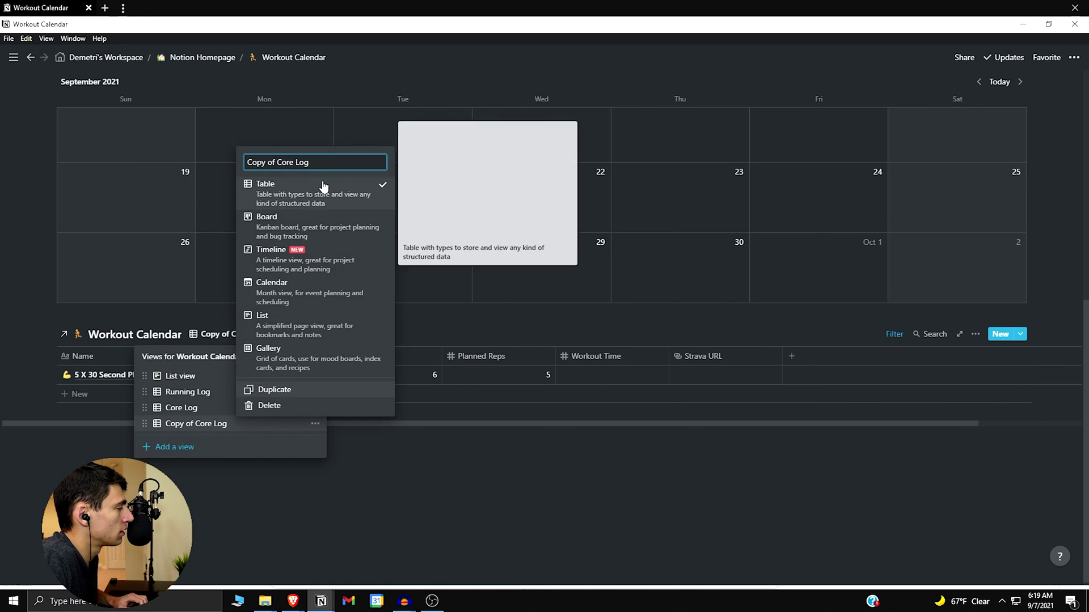
pyautogui.write('Strength')
pyautogui.press('BackSpace')
pyautogui.press('BackSpace')
pyautogui.press('BackSpace')
pyautogui.press('BackSpace')
pyautogui.press('BackSpace')
pyautogui.press('BackSpace')
pyautogui.write('rength')
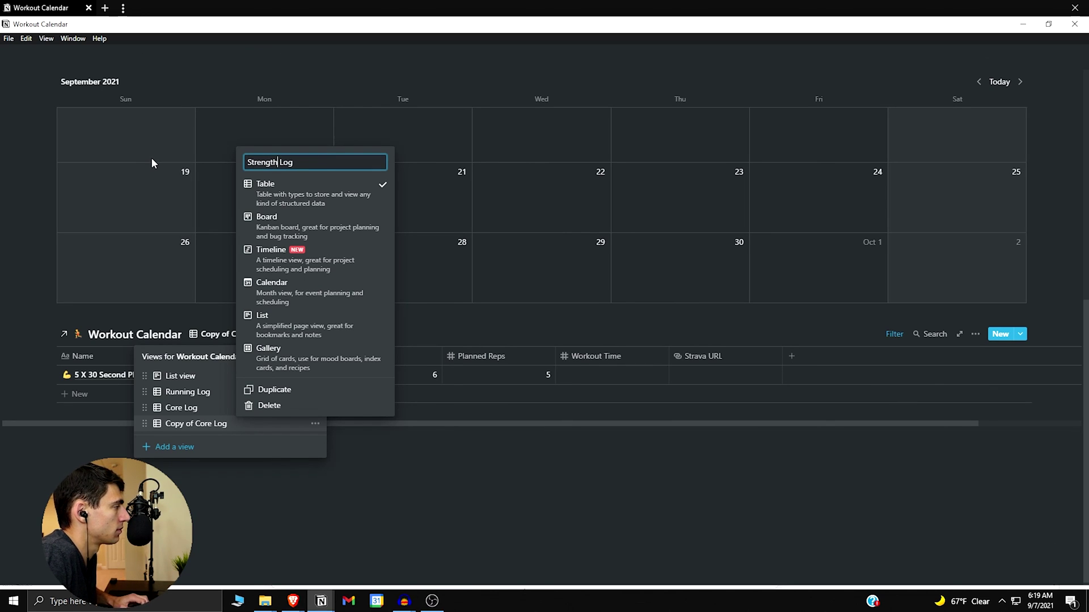
pyautogui.press('Return')
pyautogui.press('Escape')
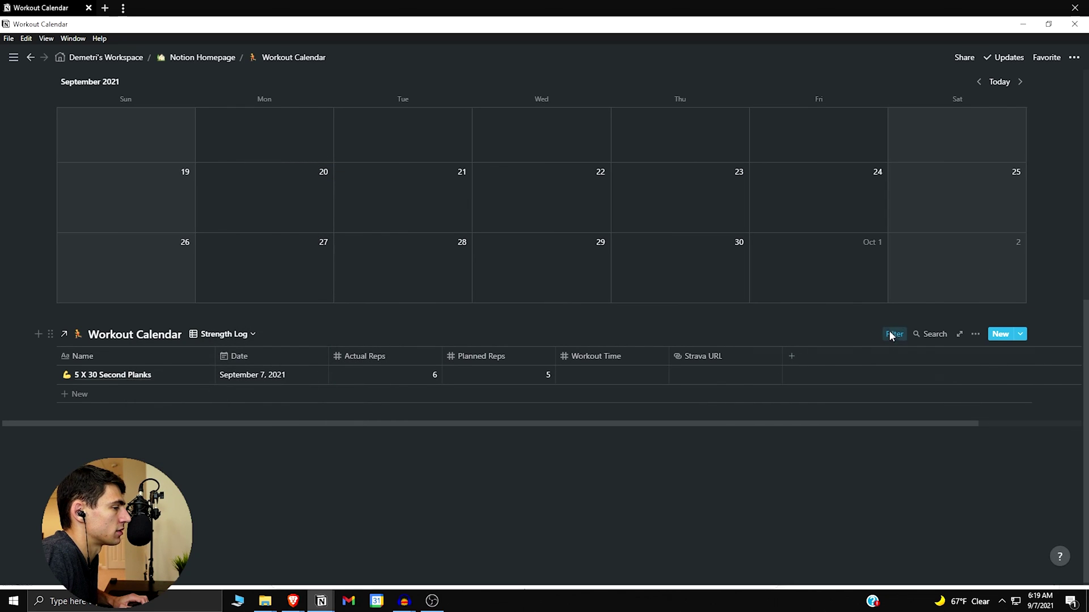
# Step: Change the Strength Log's Workout Type filter from Core to Strength
pyautogui.click(889, 334)
pyautogui.click(958, 383)
pyautogui.click(961, 461)
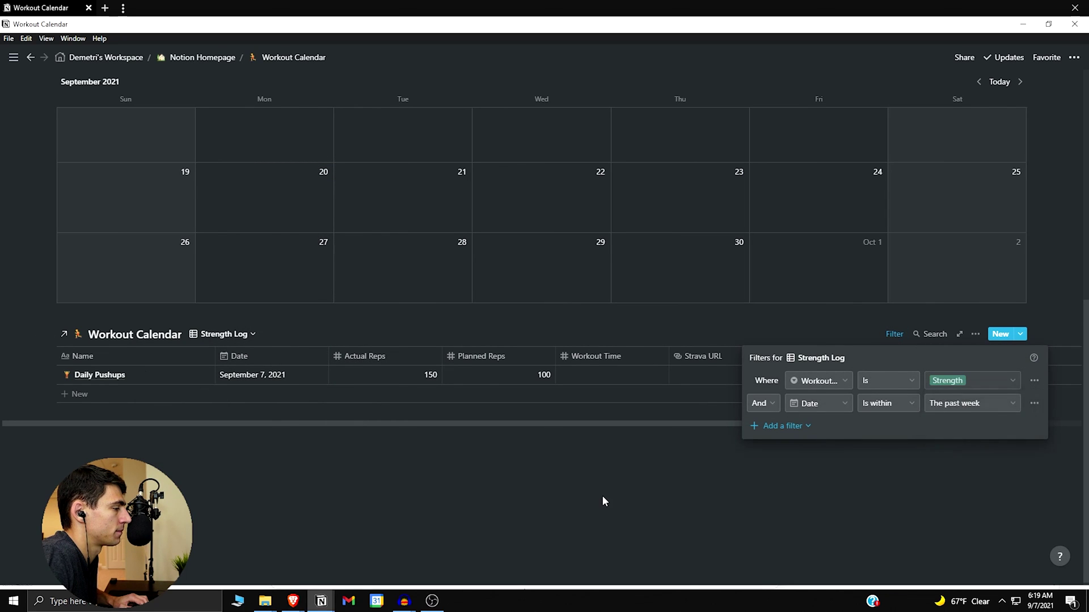
pyautogui.click(603, 497)
# Step: Switch the table back to List view
pyautogui.click(245, 336)
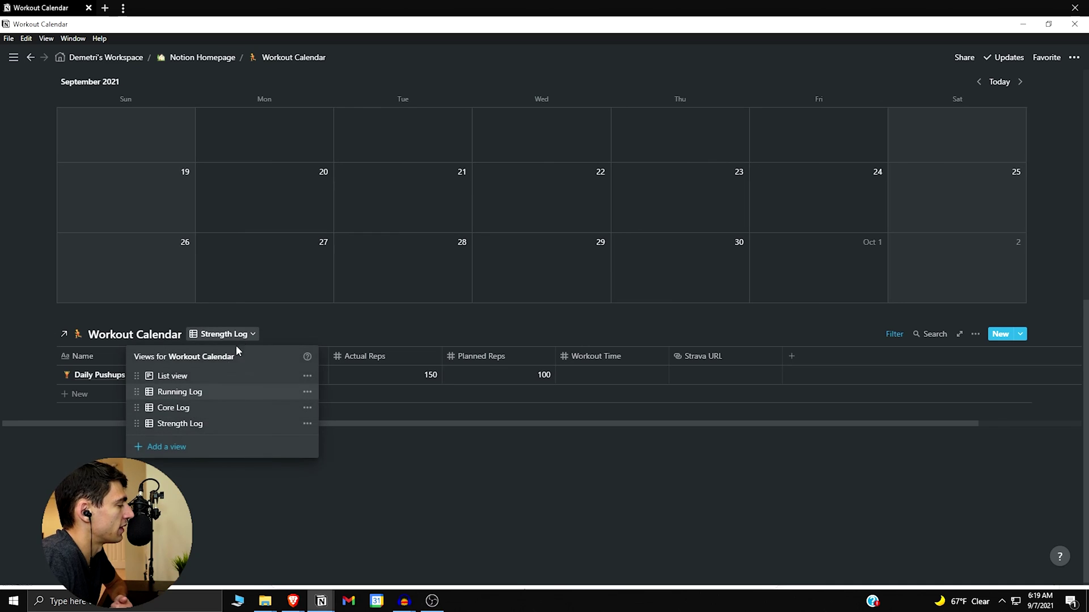
pyautogui.click(198, 382)
pyautogui.scroll(5, 590, 379)
pyautogui.scroll(2, 589, 397)
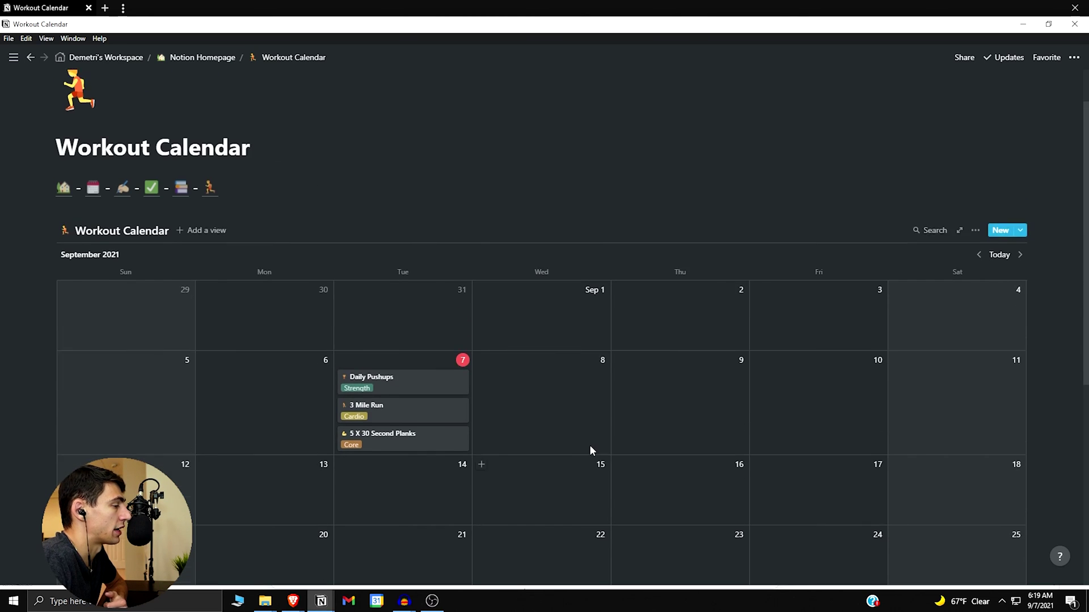
pyautogui.scroll(-2, 590, 444)
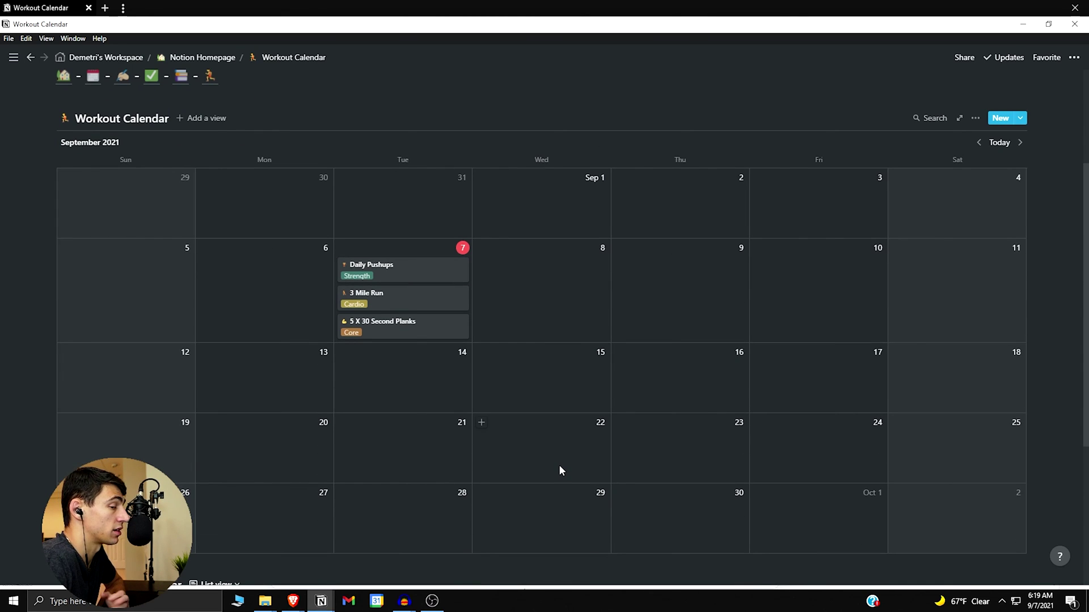